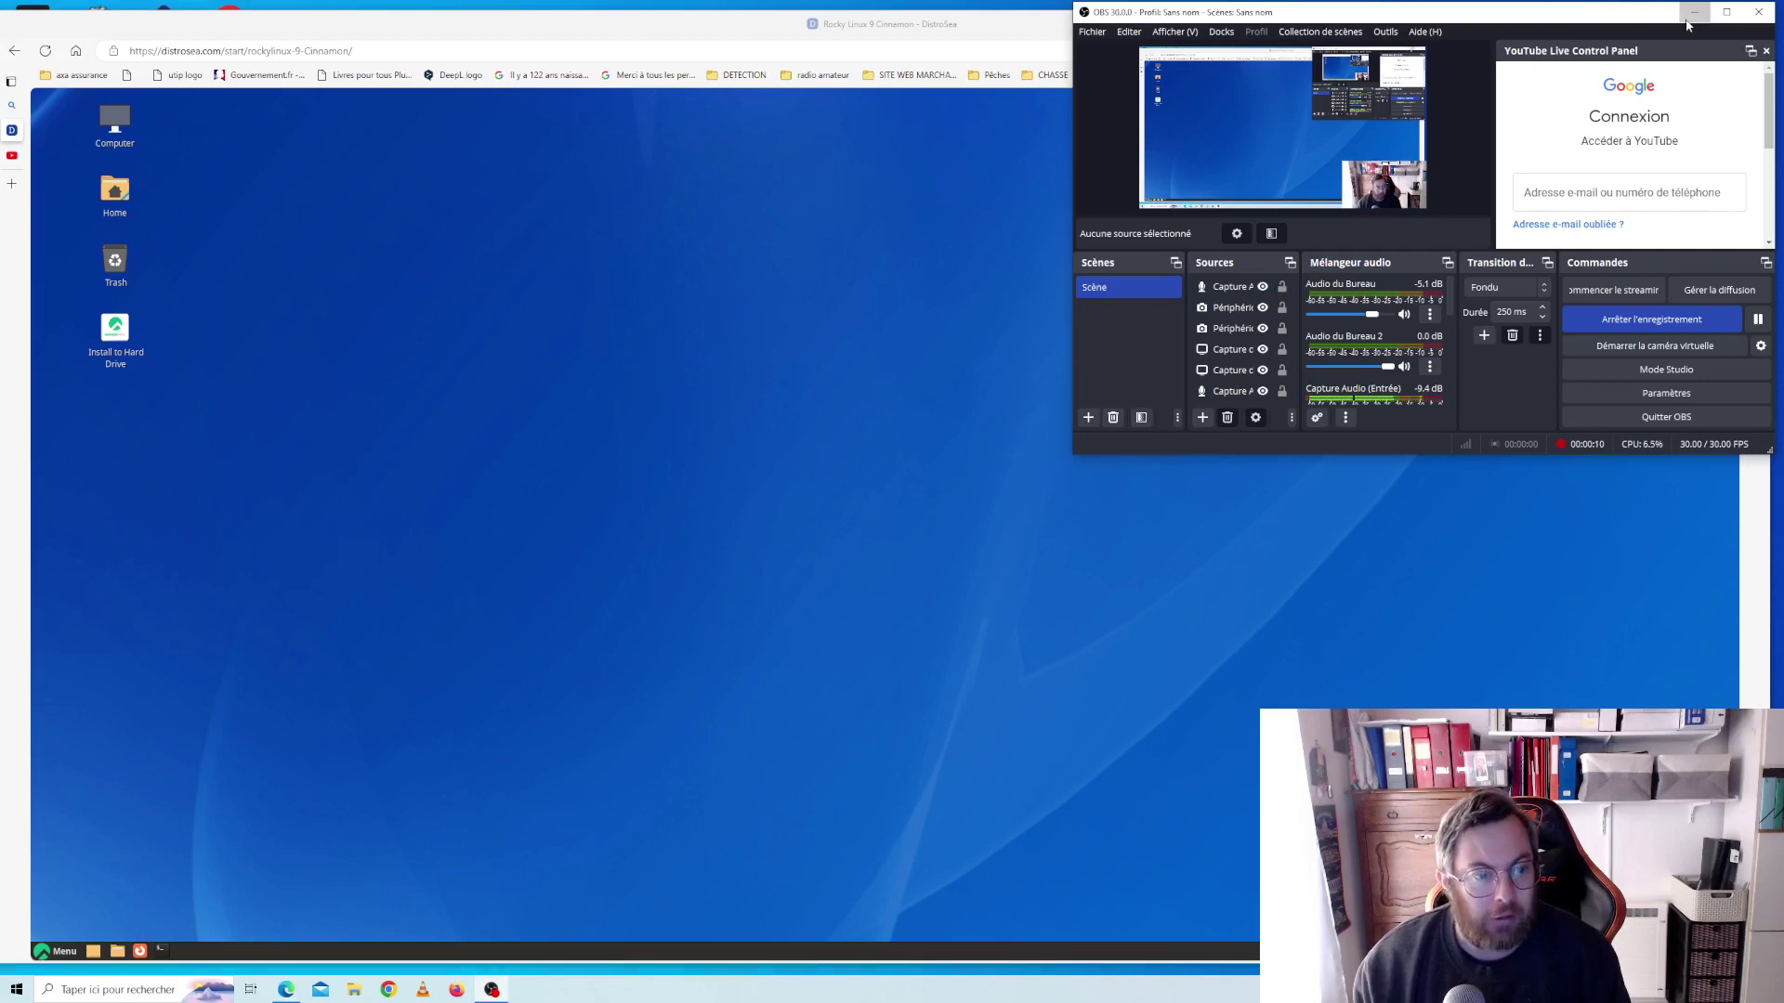
# Minimize the recording window and browse the application categories of the Rocky Linux desktop, such as Accessories and Sound & Video
pyautogui.click(1693, 13)
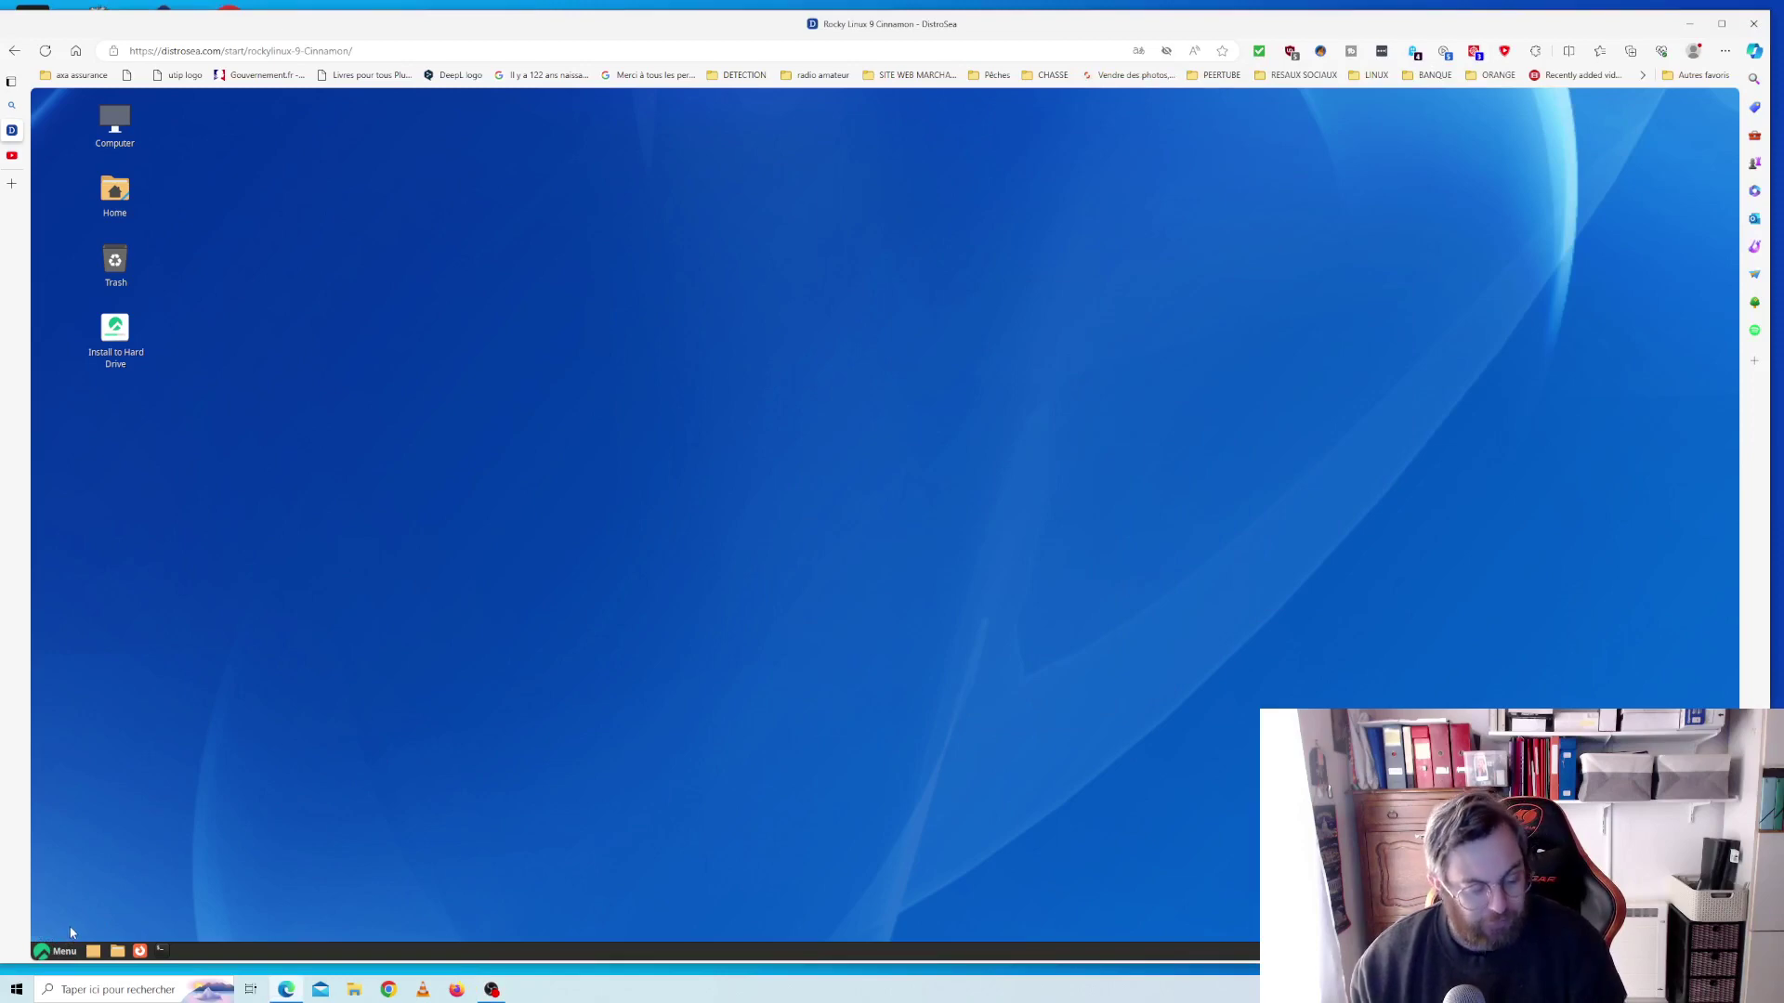
pyautogui.click(58, 951)
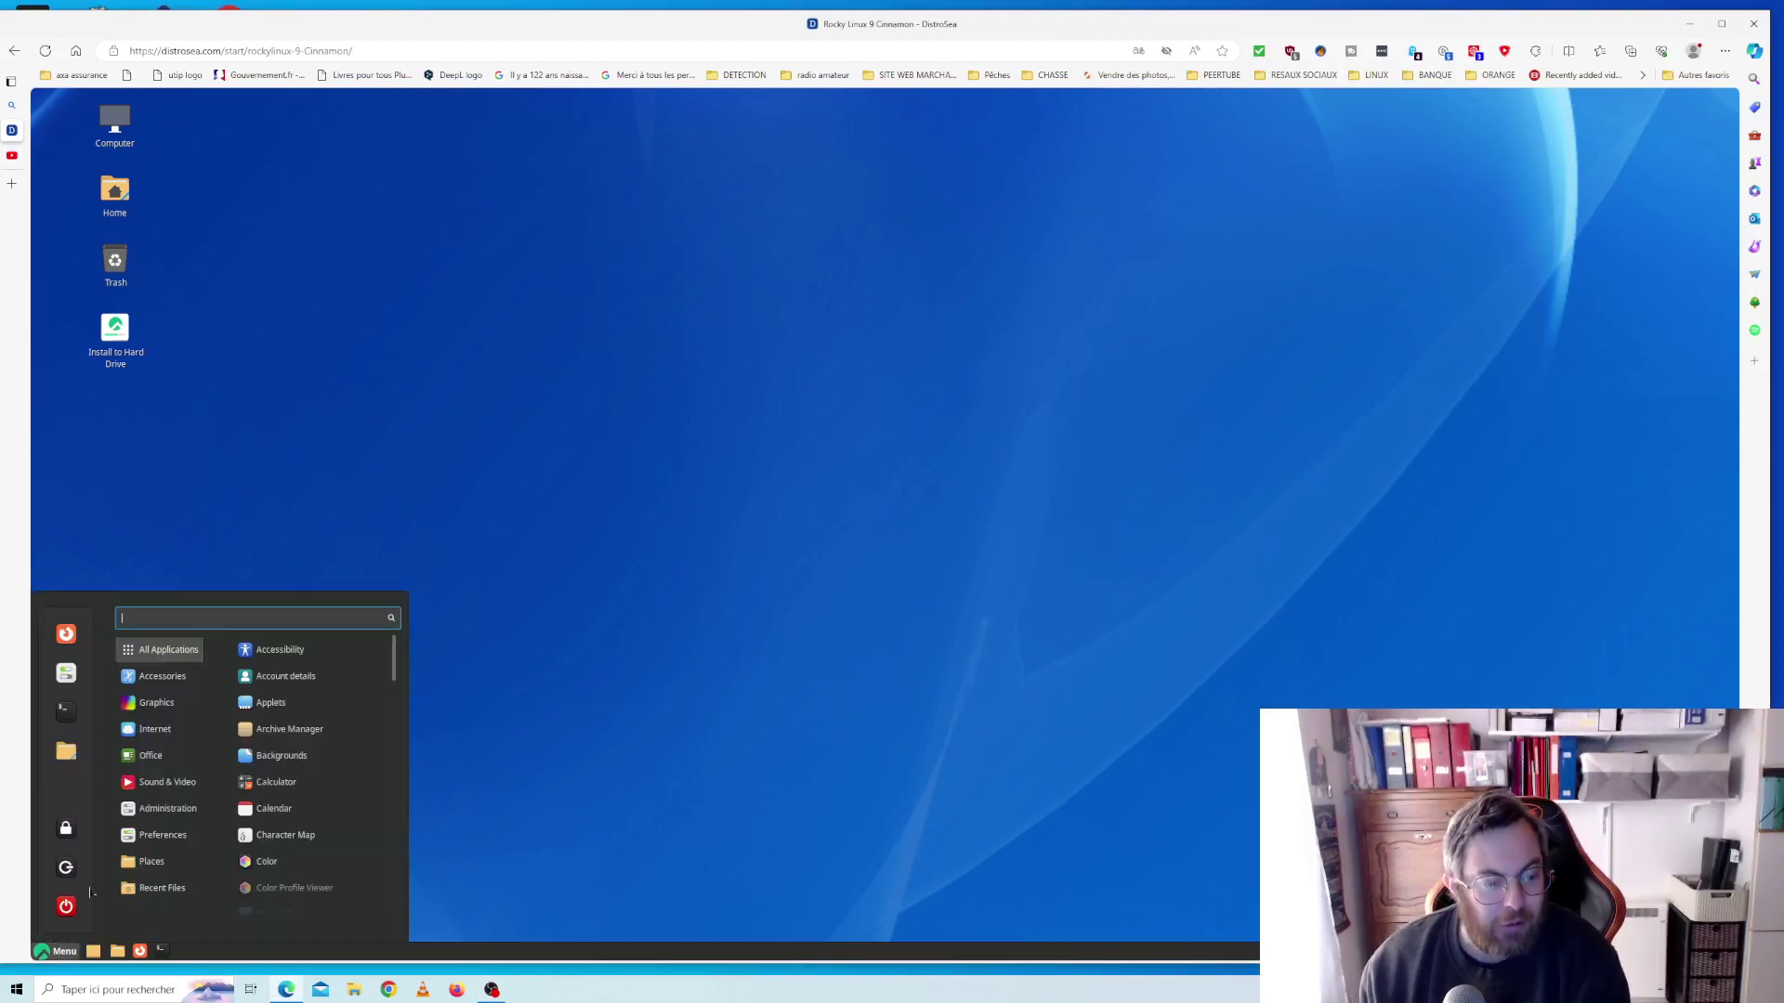
pyautogui.moveTo(174, 739)
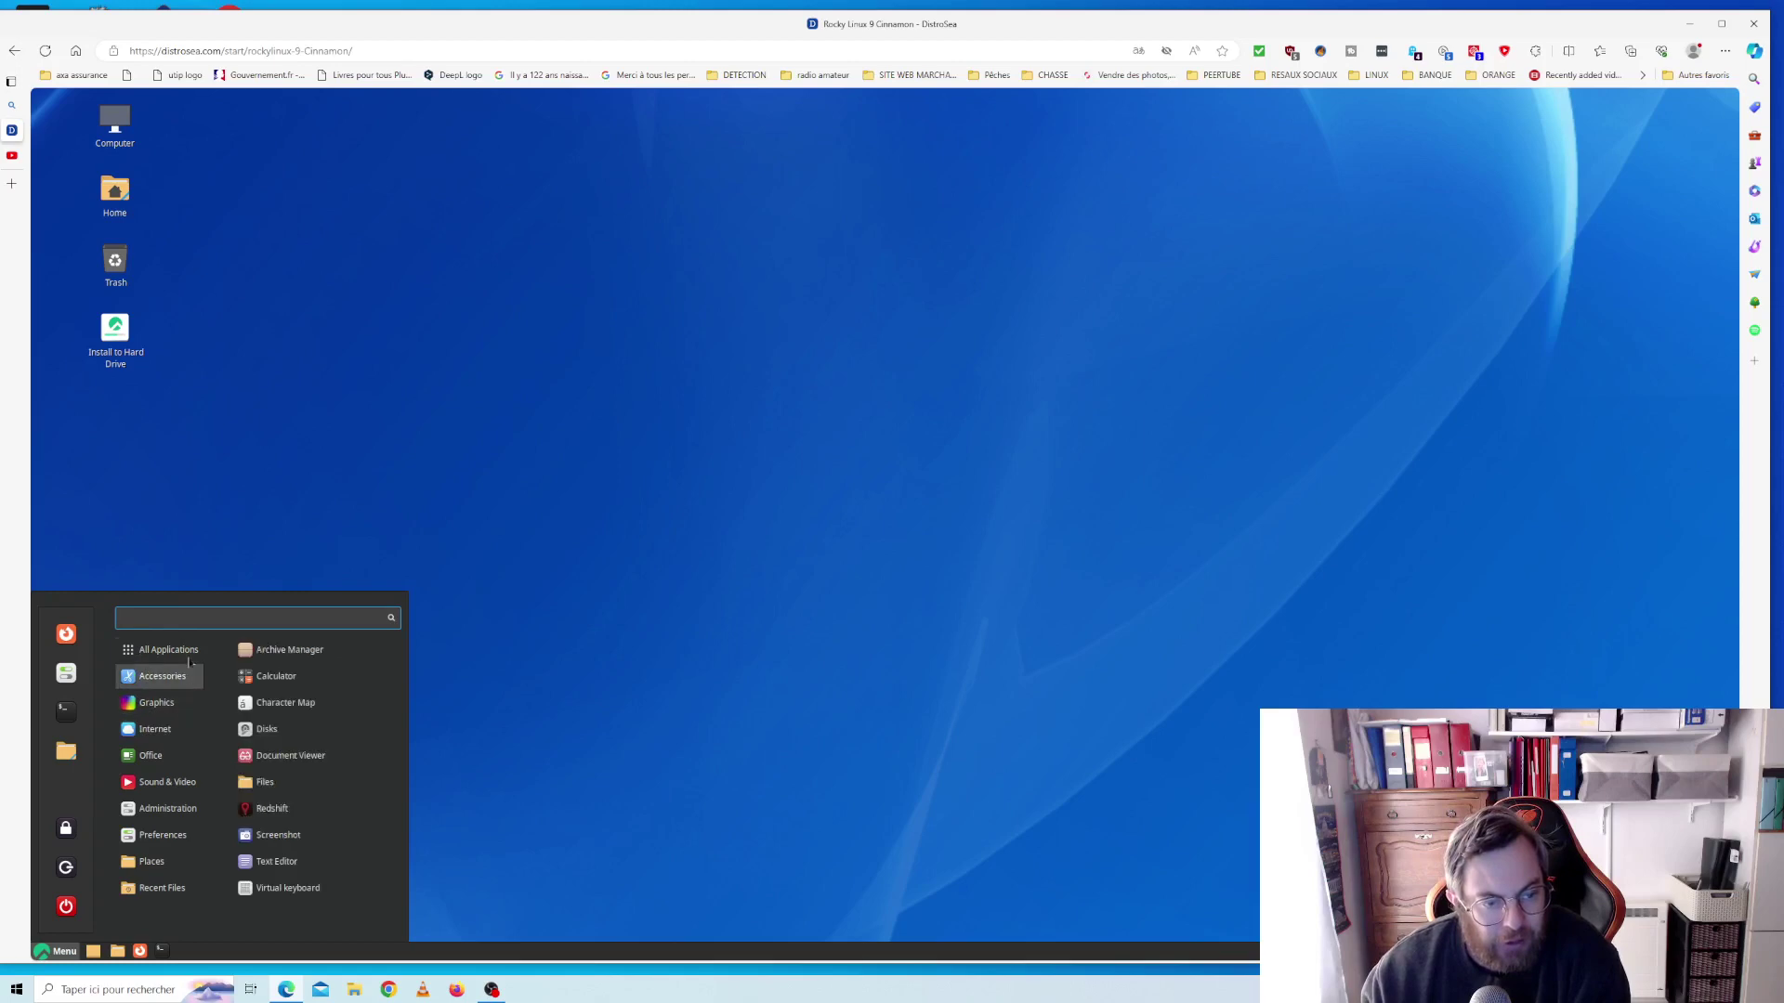
pyautogui.moveTo(180, 784)
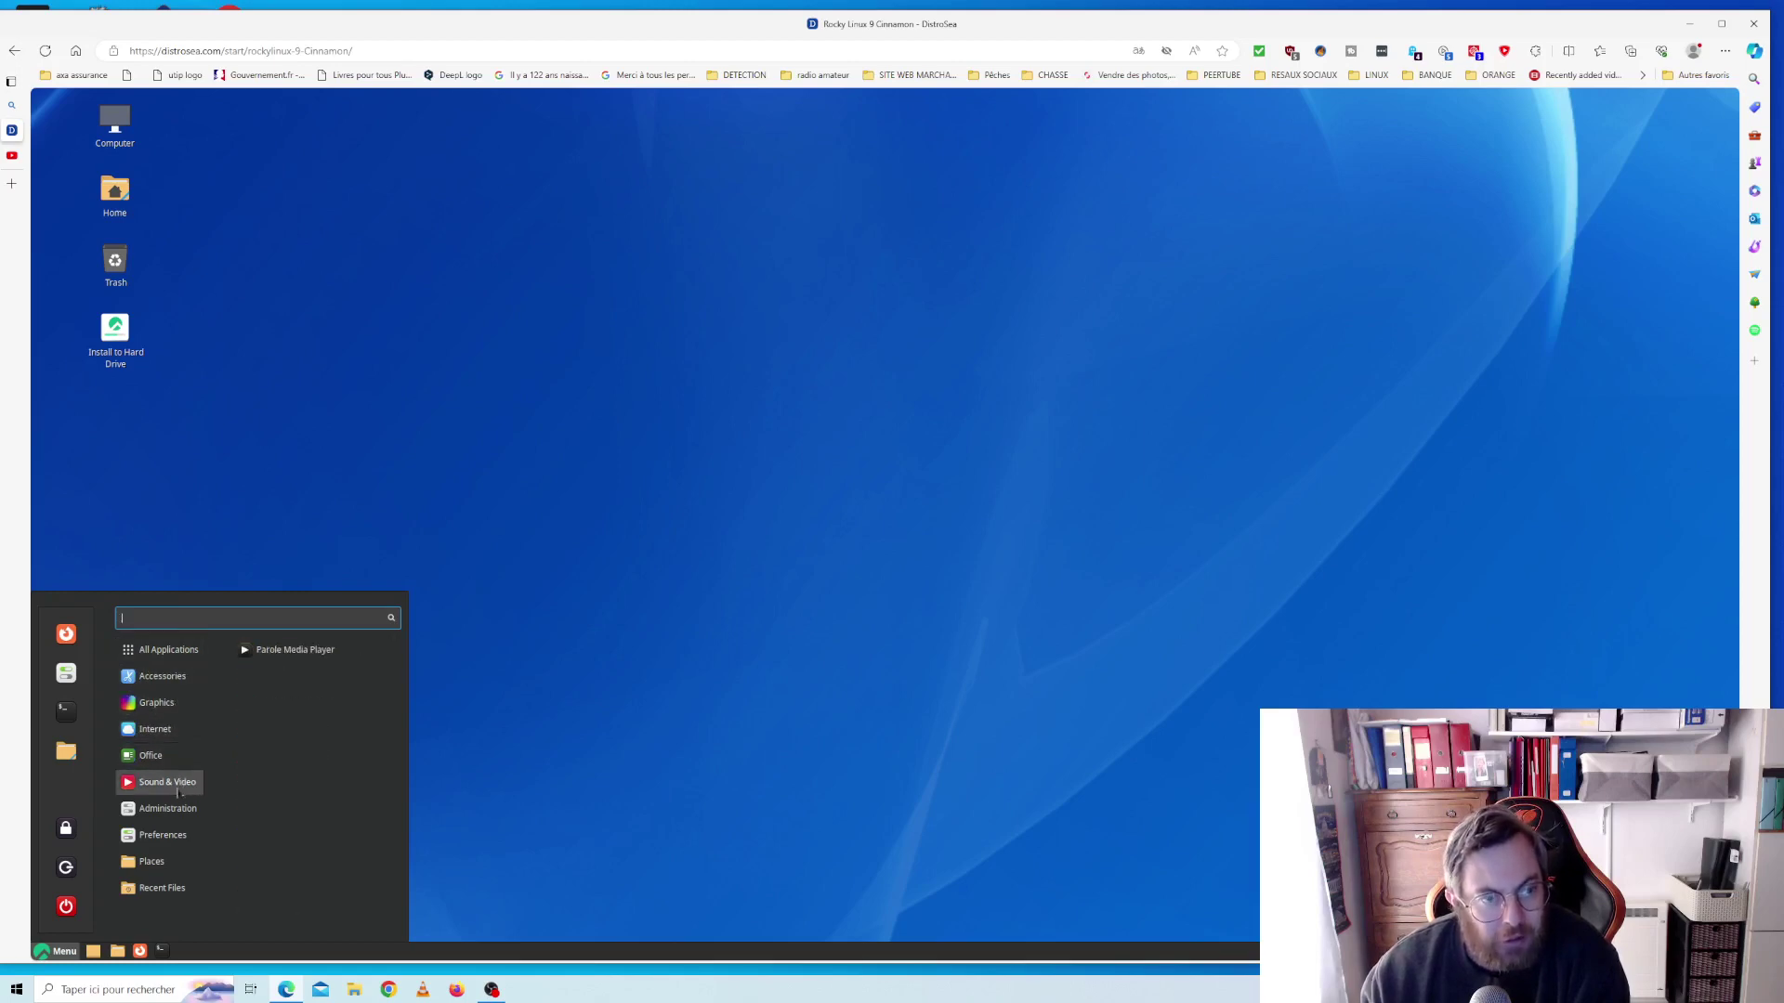
pyautogui.moveTo(173, 816)
pyautogui.click(562, 708)
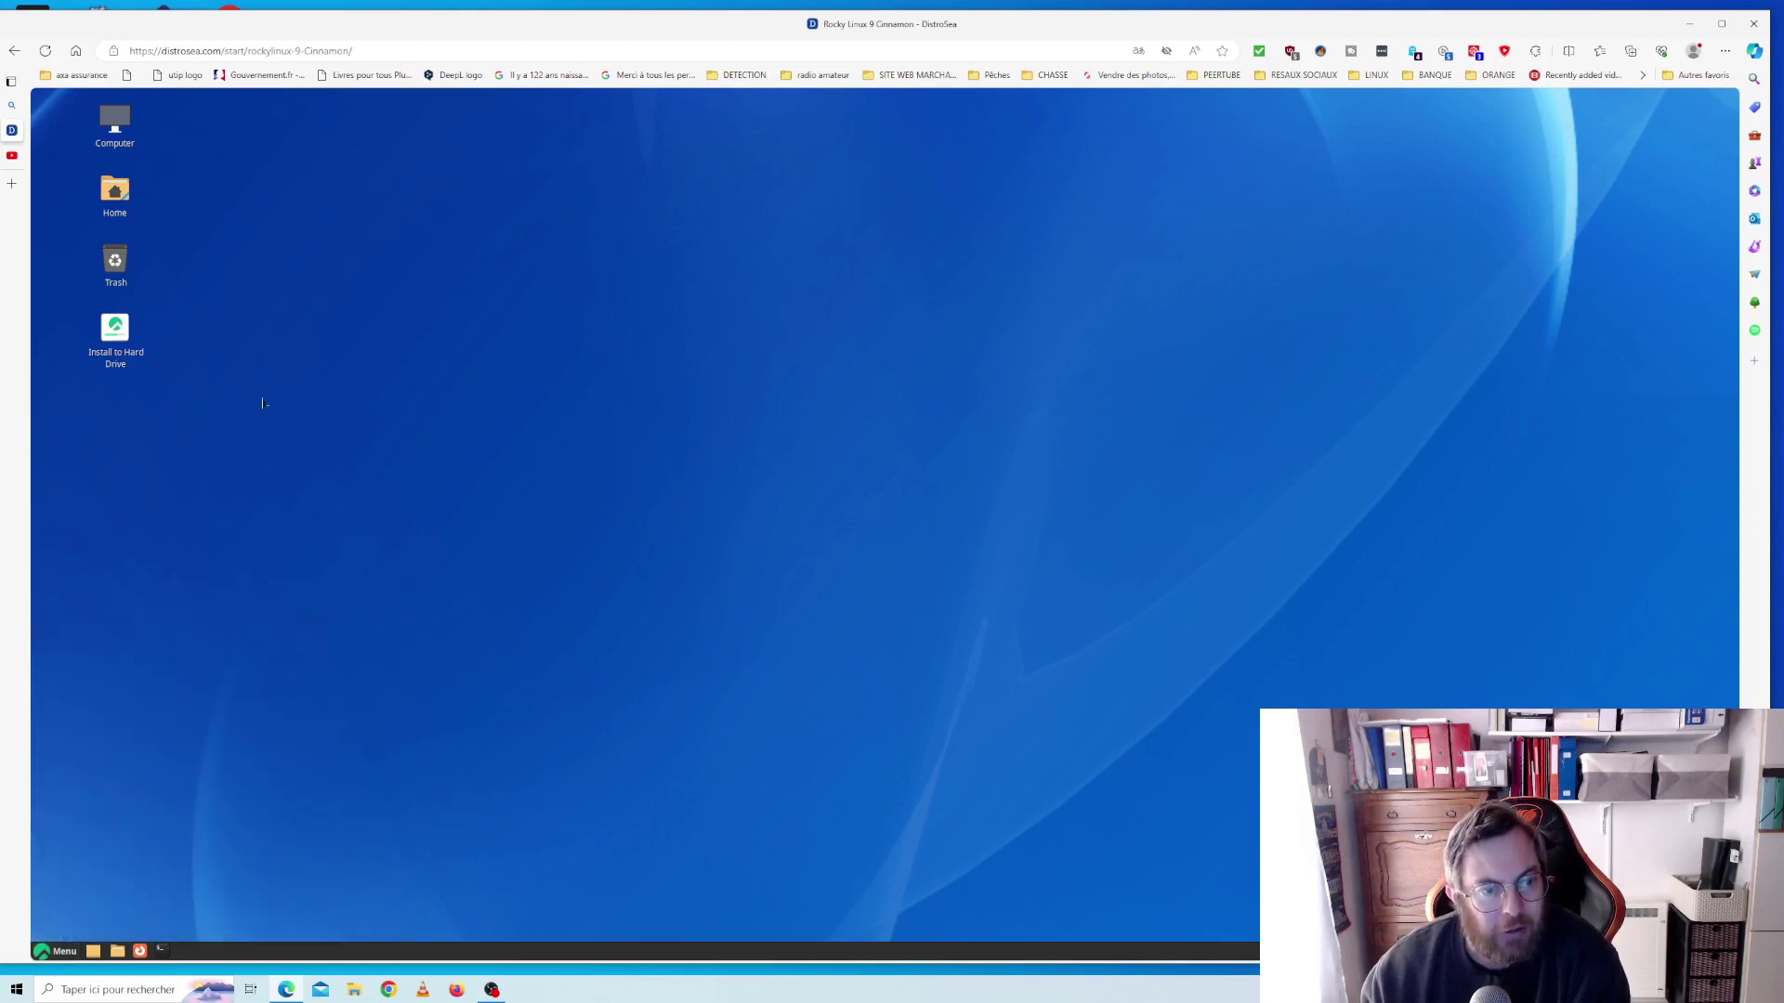
# Launch the Install to Hard Drive program to view its language selection screen, and quit the installation process
pyautogui.doubleClick(131, 331)
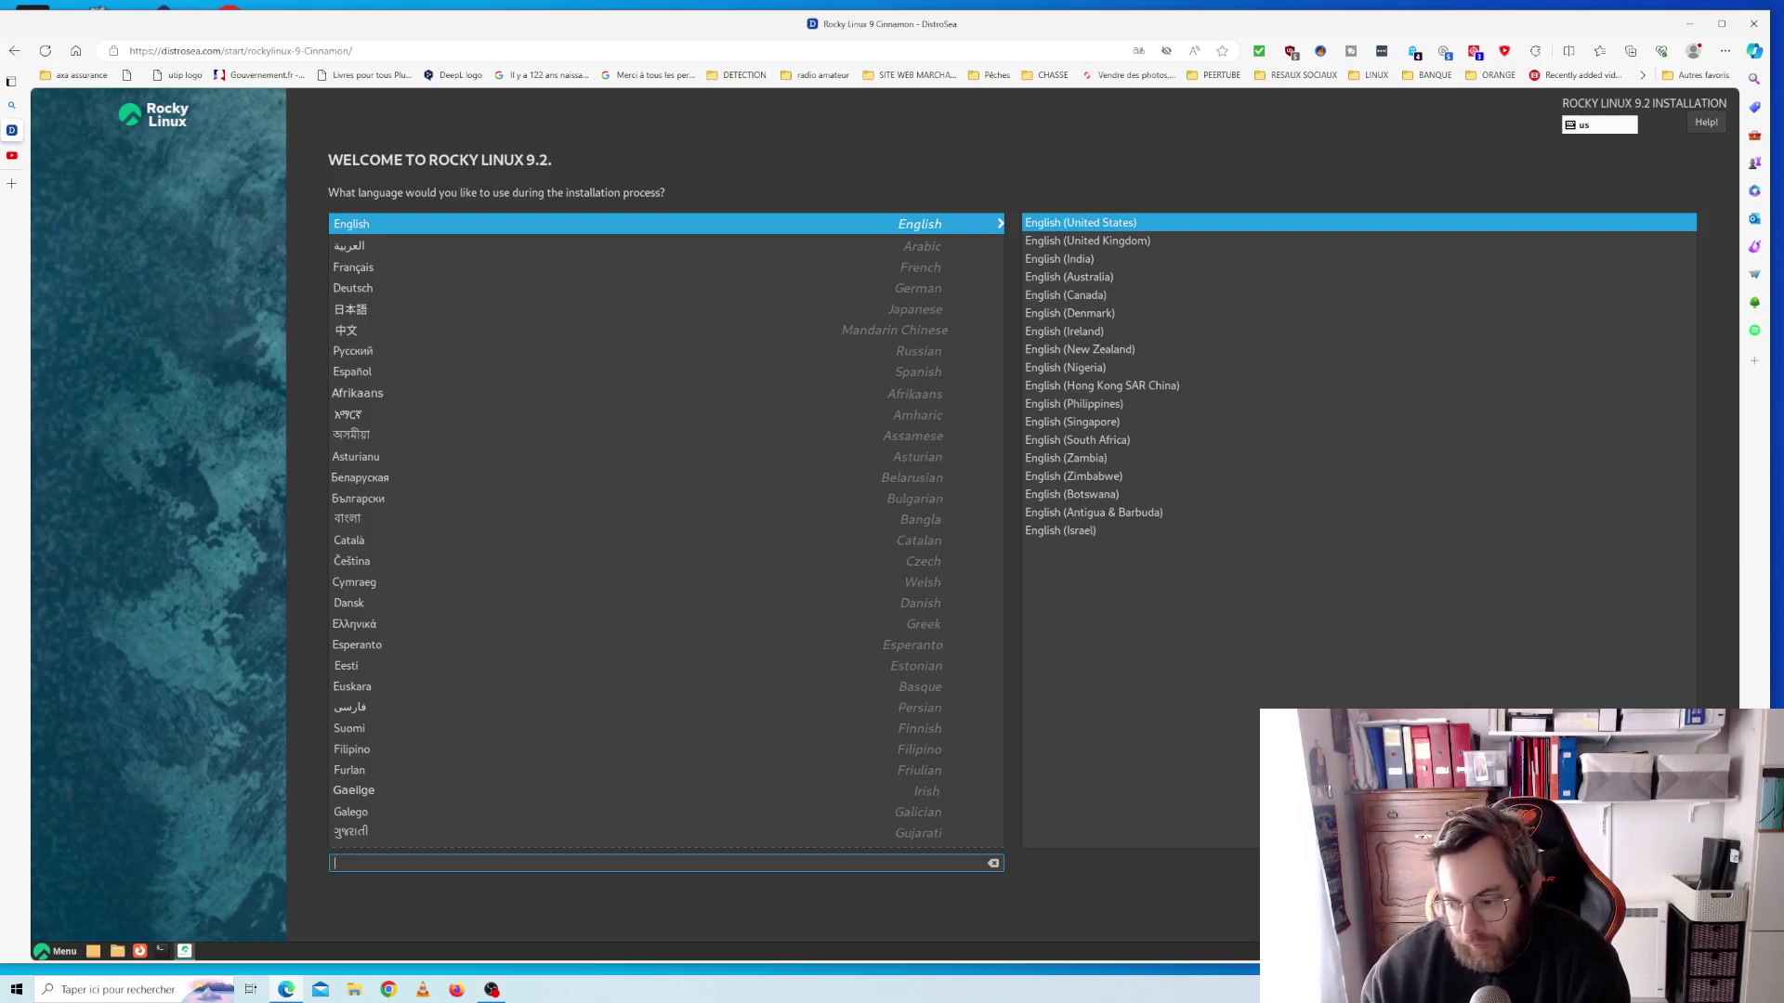
pyautogui.hotkey('alt', 'q')
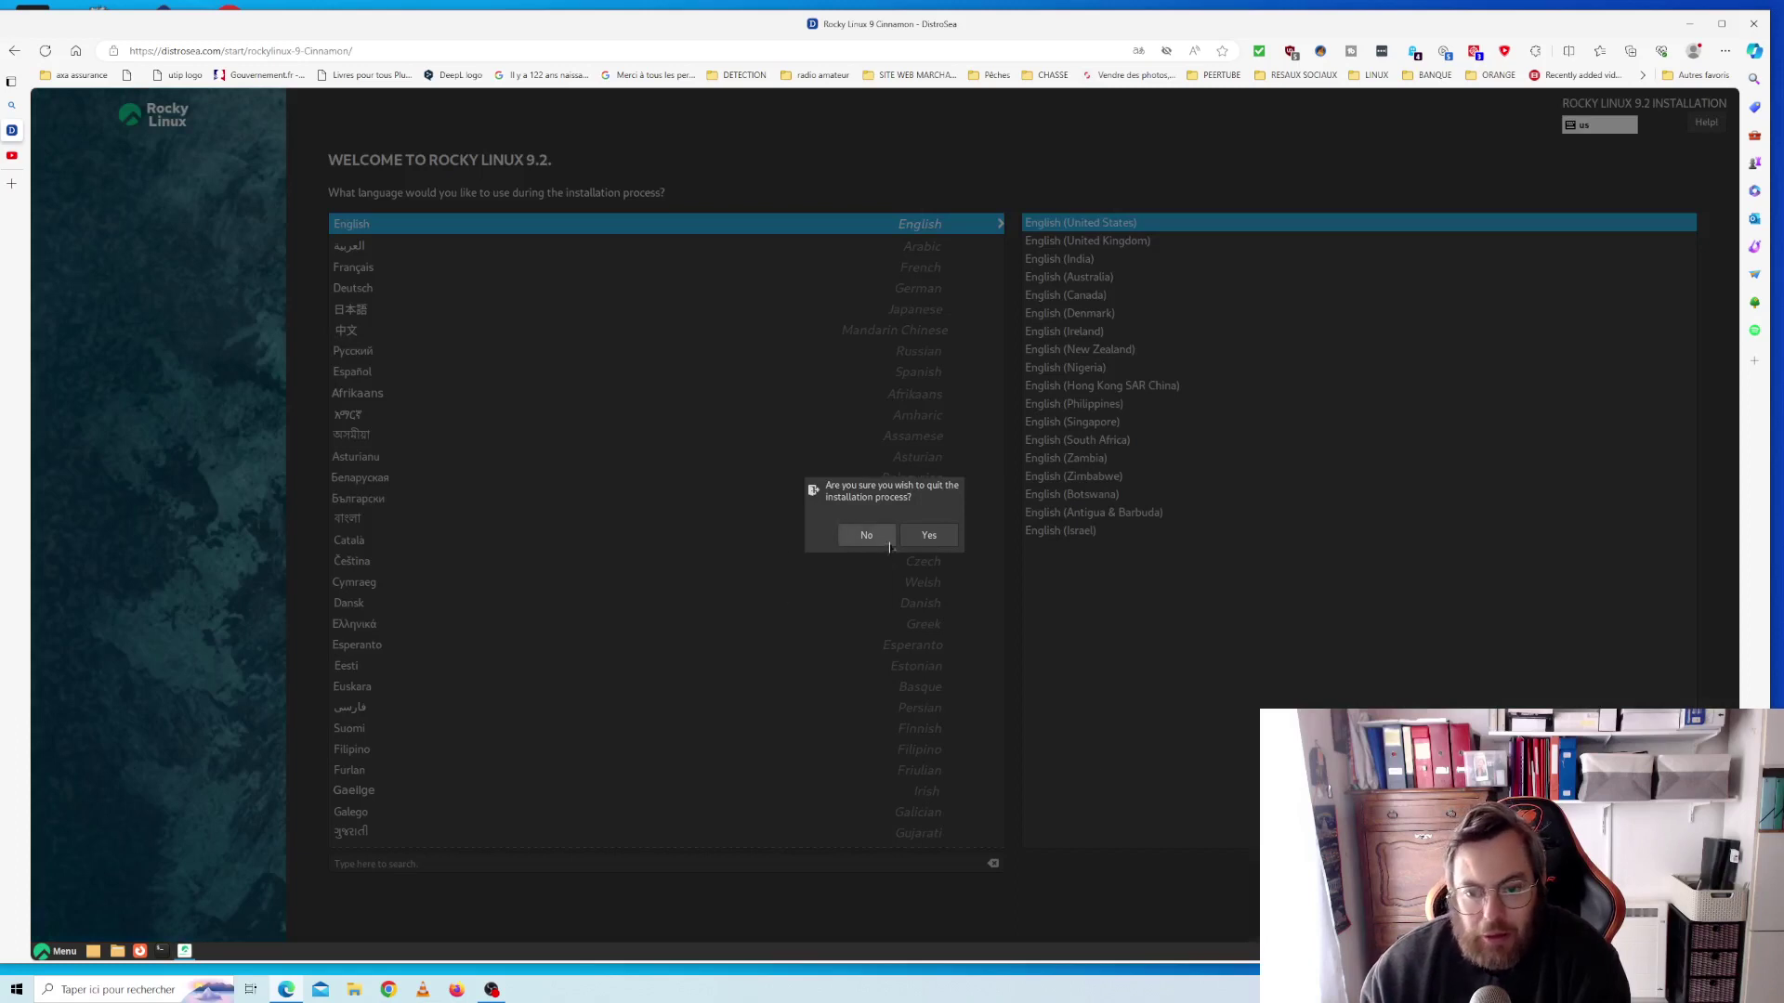
pyautogui.click(927, 537)
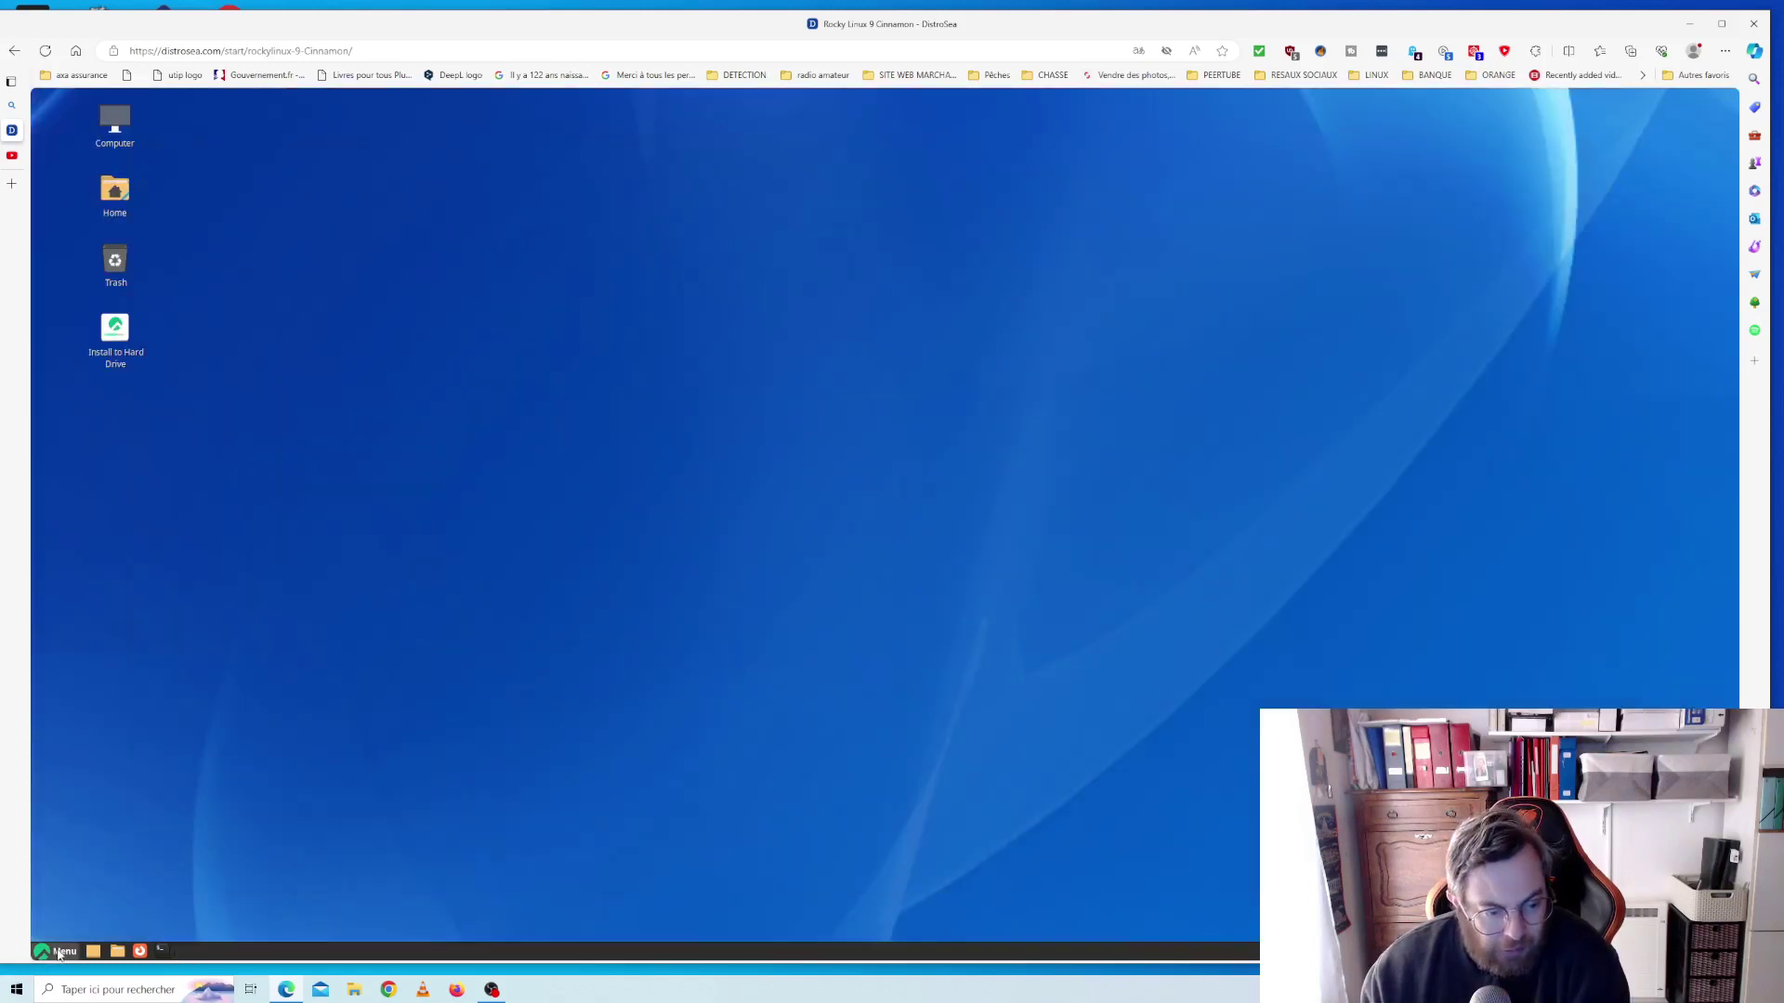
# View the System Info page in System Settings to check the system's version and hardware details, and close the window
pyautogui.click(56, 950)
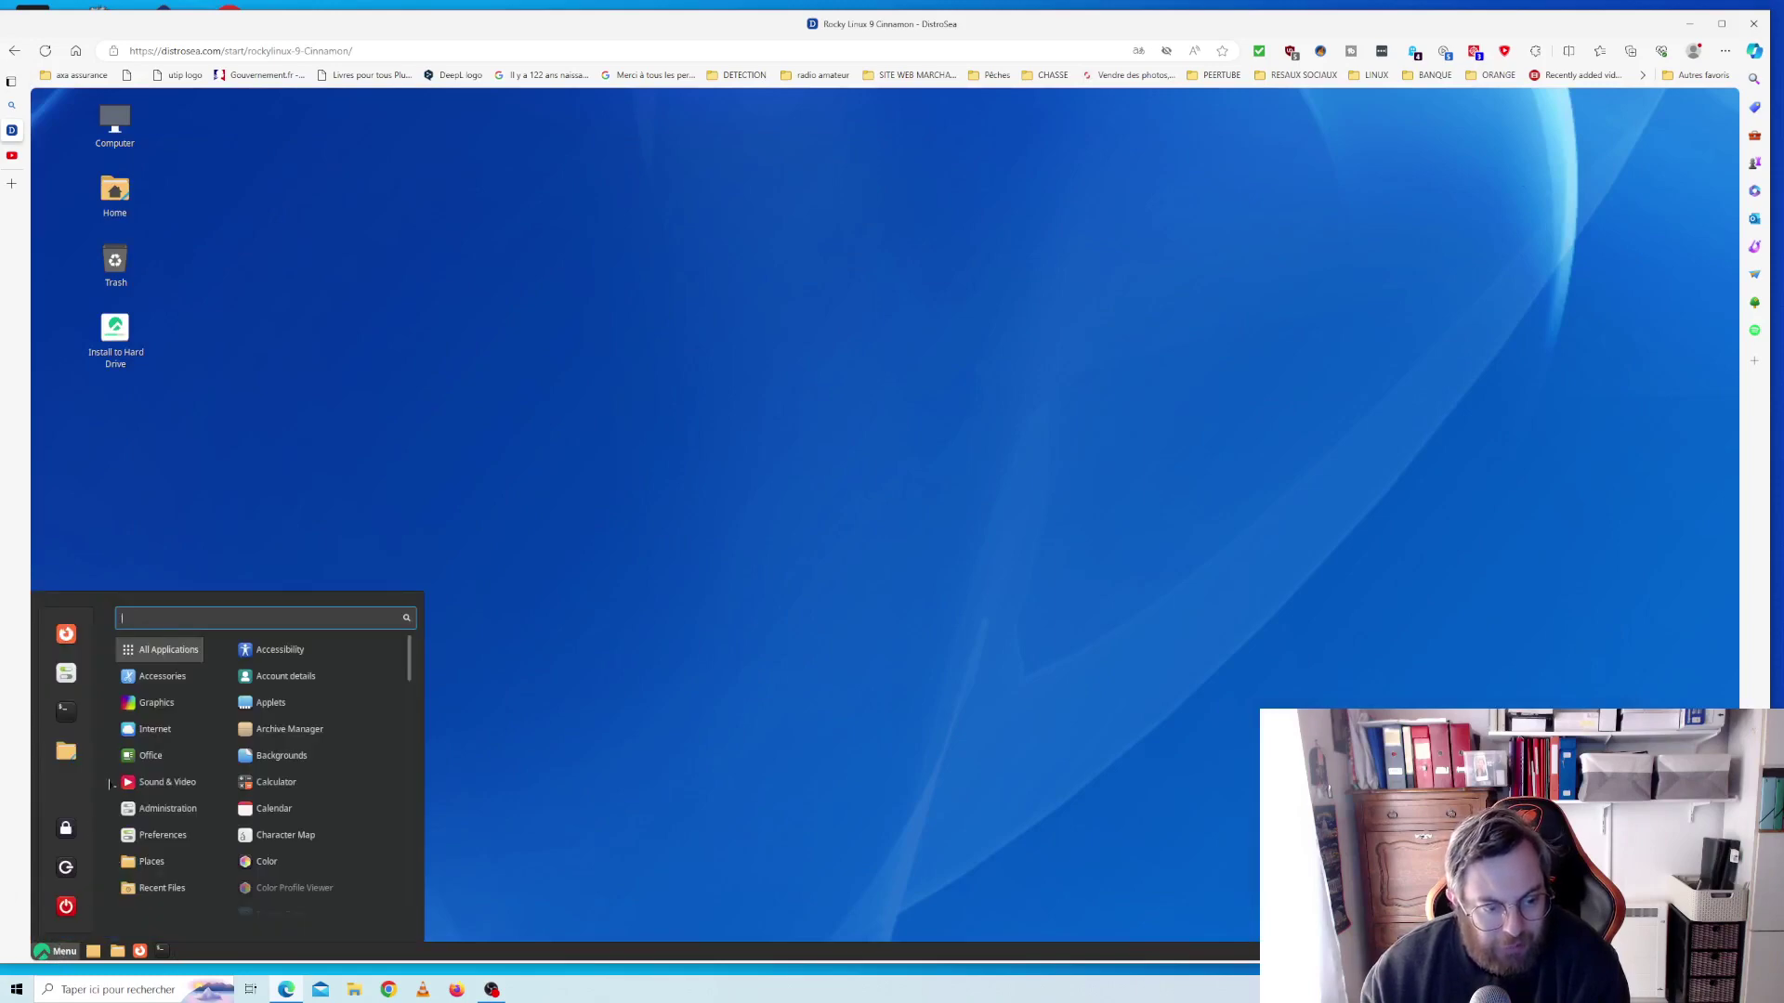
pyautogui.moveTo(167, 755)
pyautogui.moveTo(190, 676)
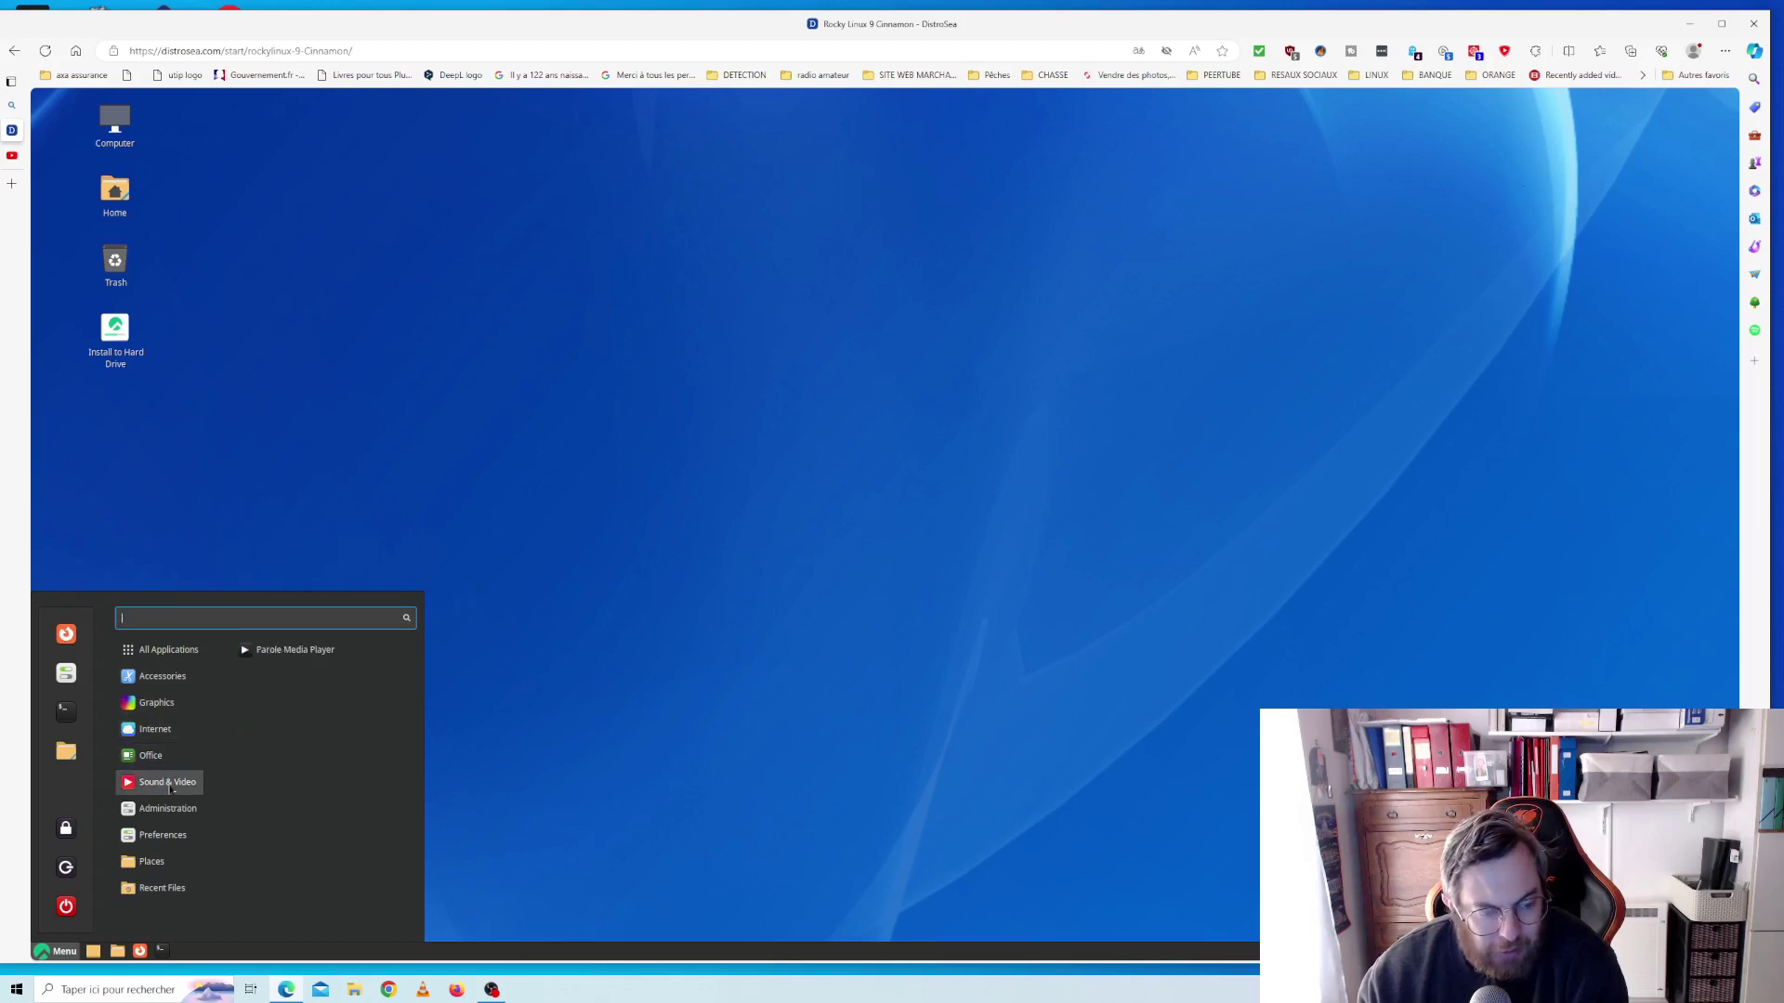
pyautogui.moveTo(169, 808)
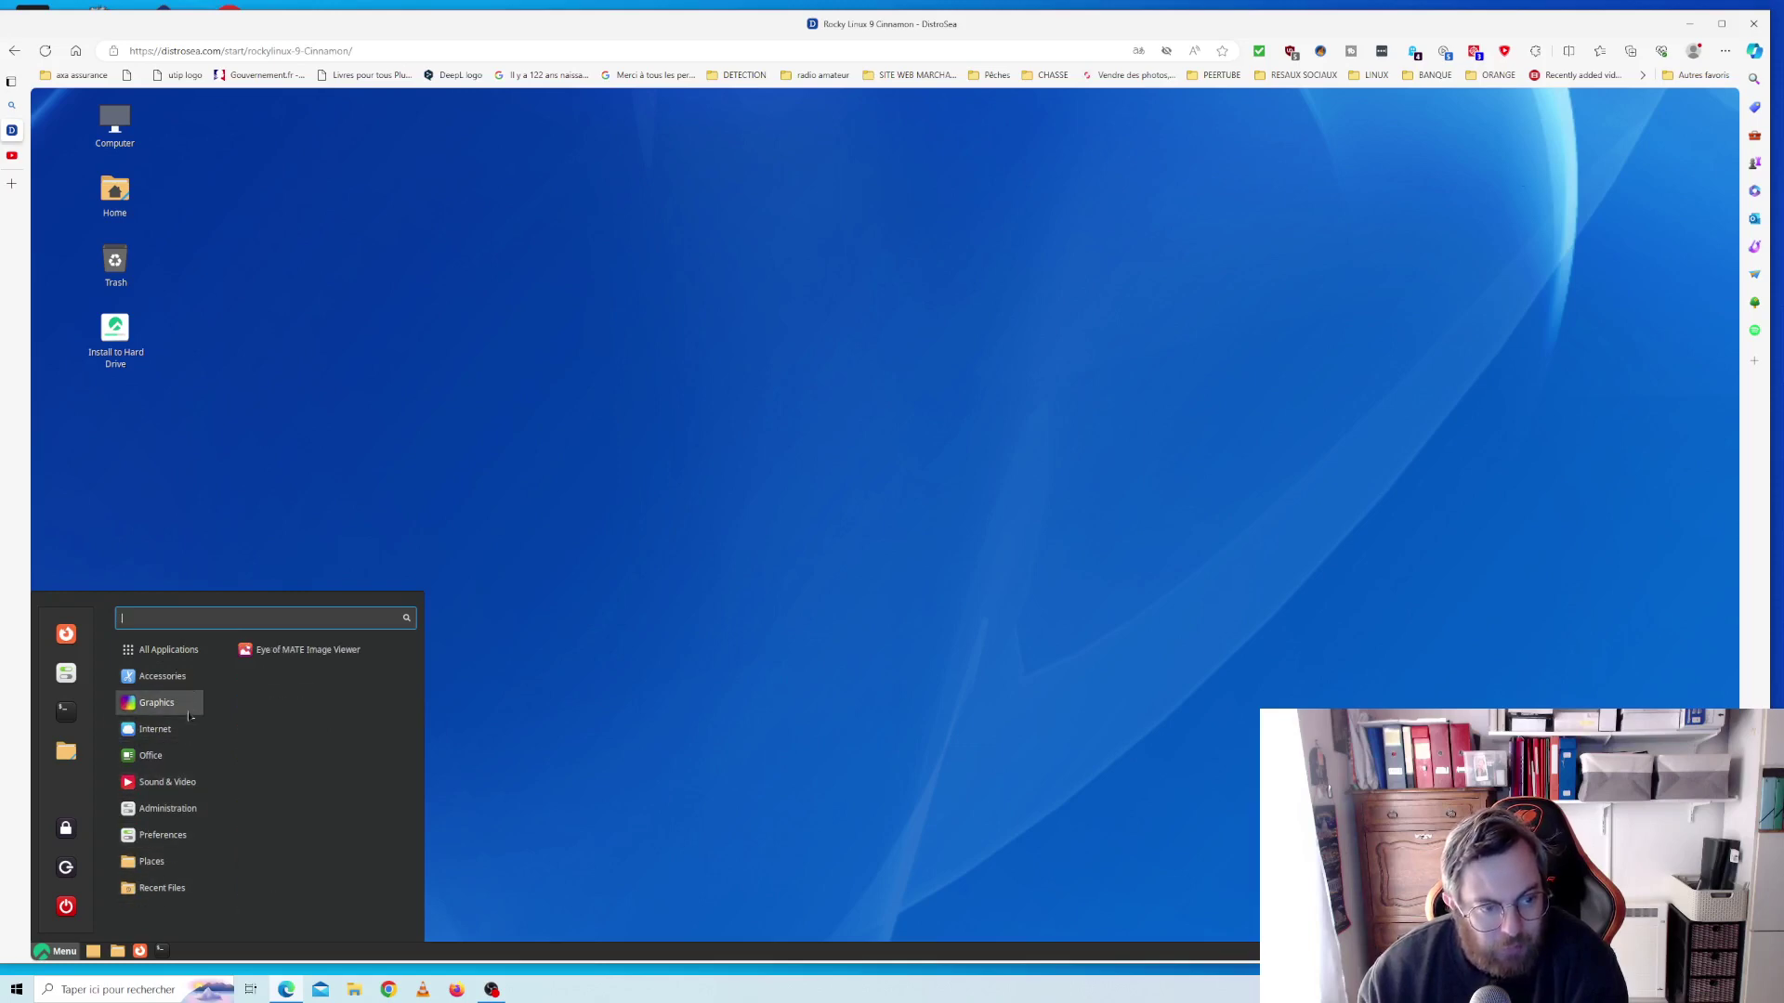
pyautogui.click(66, 673)
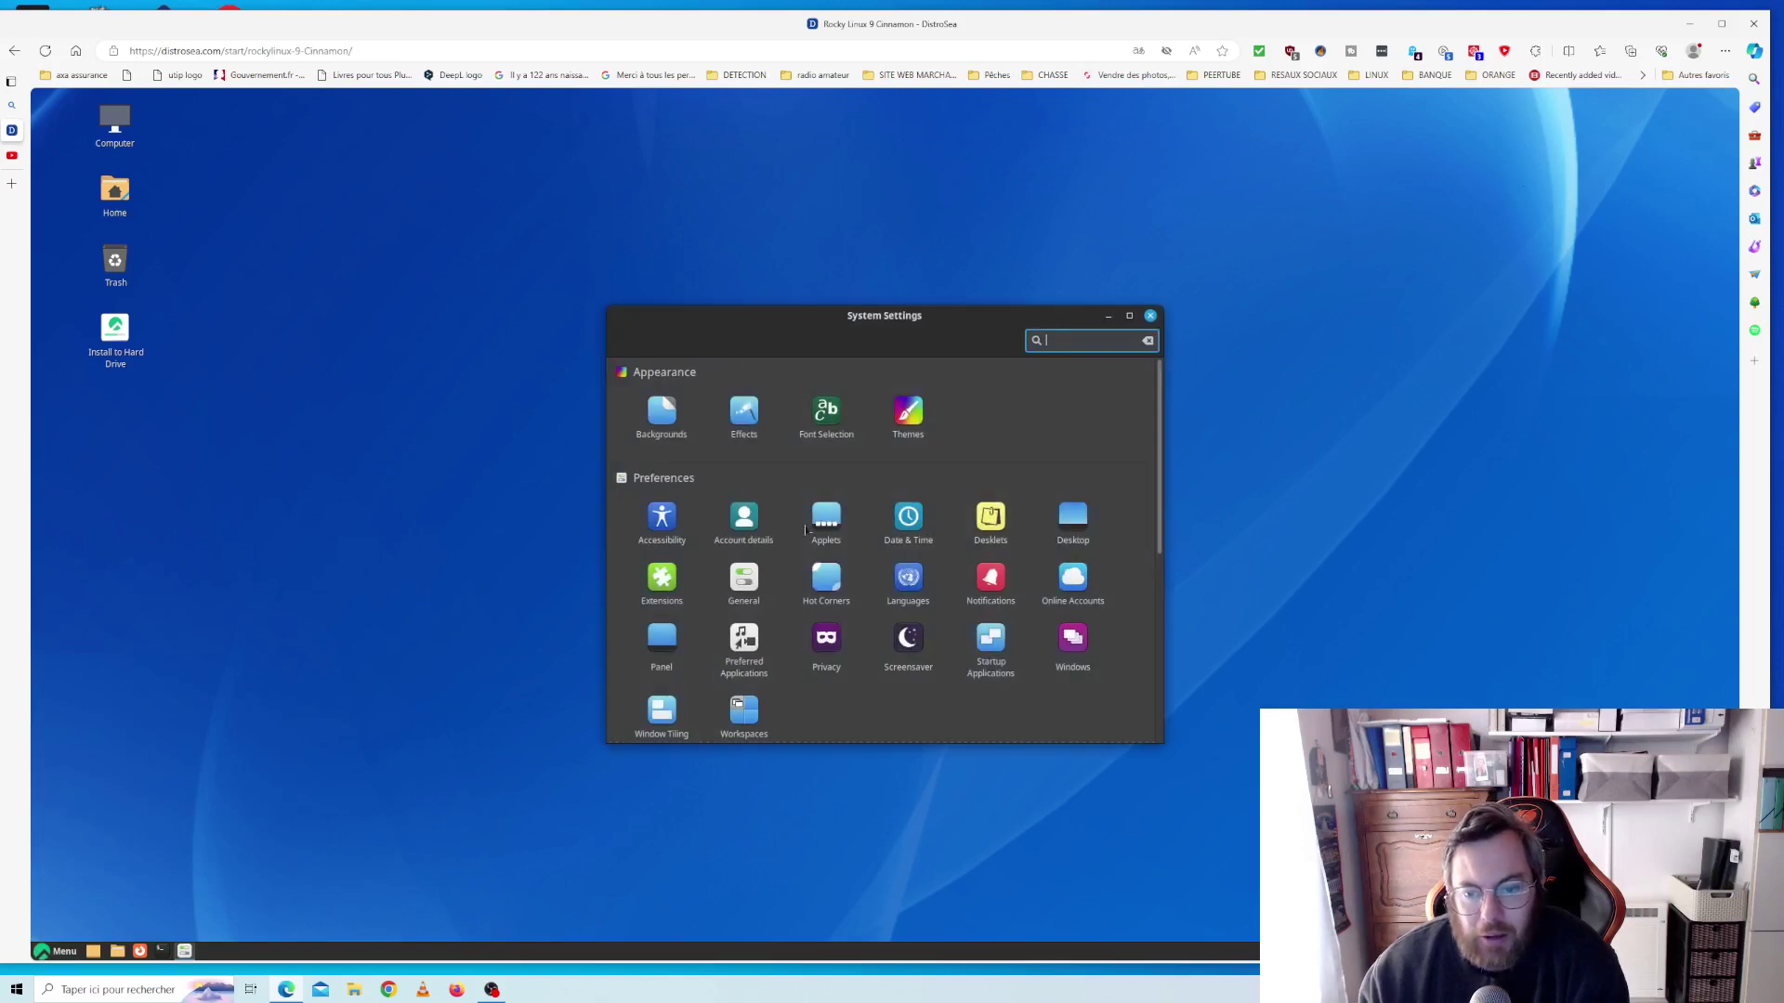
pyautogui.scroll(-1, 805, 530)
pyautogui.scroll(-6, 805, 531)
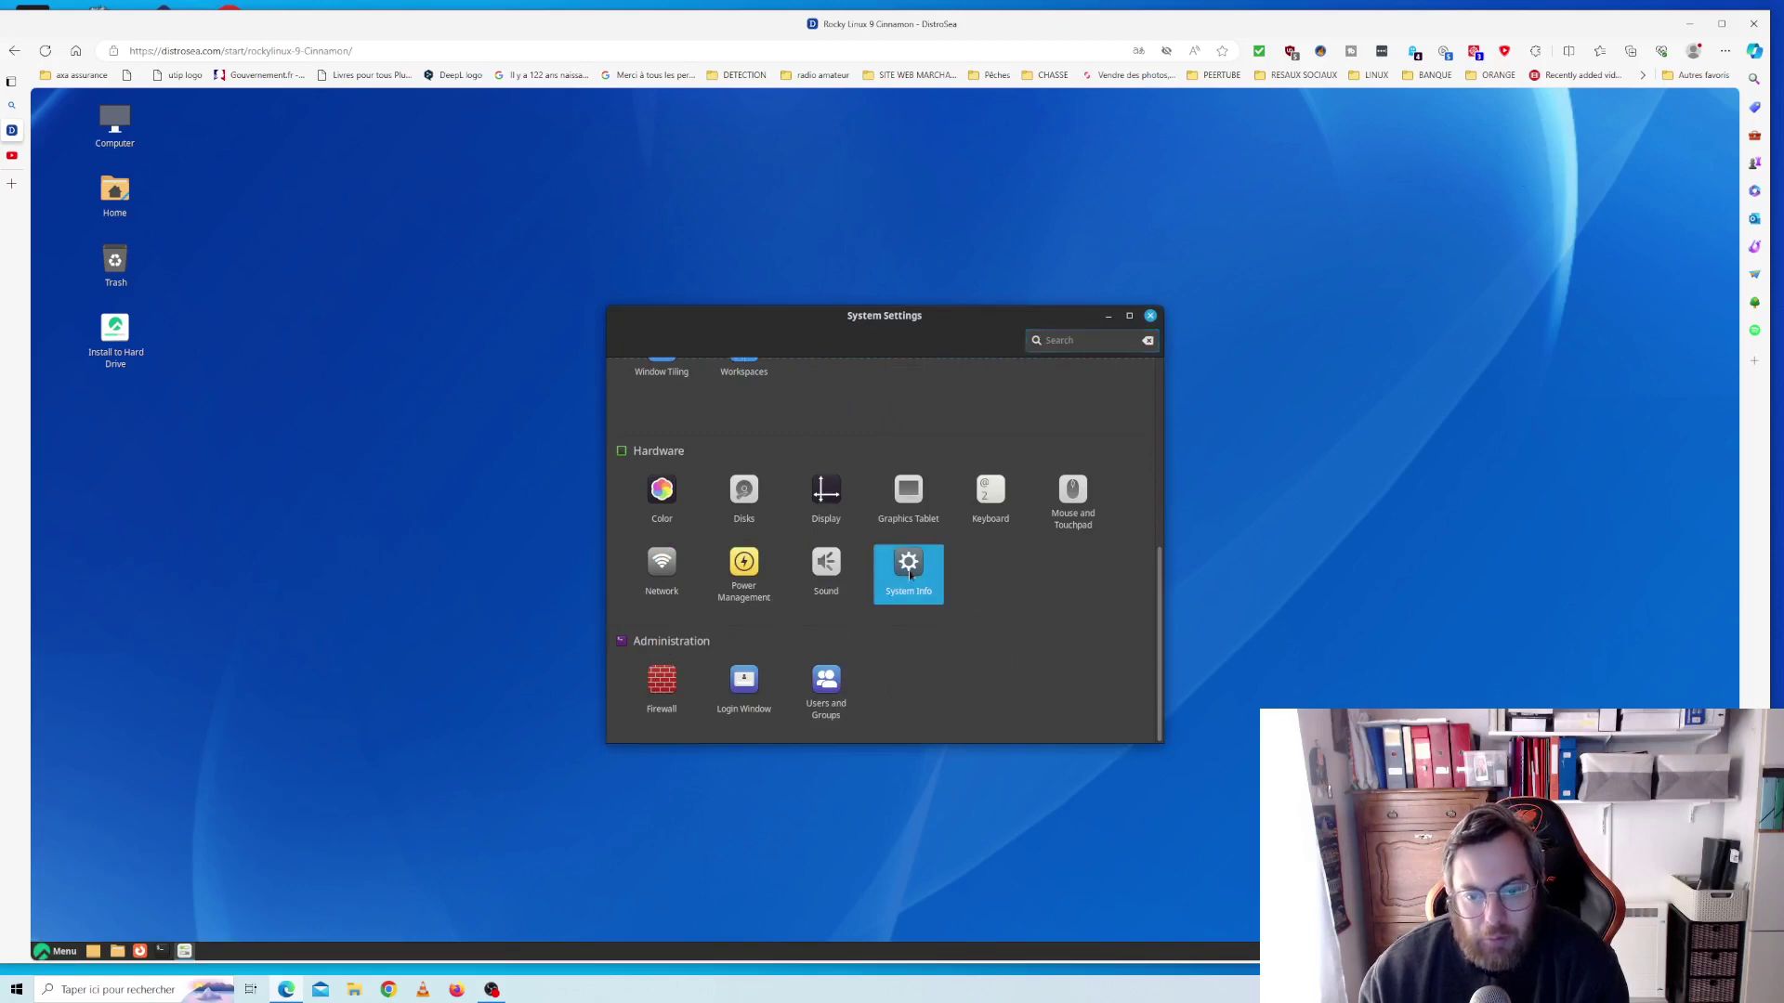
pyautogui.click(909, 575)
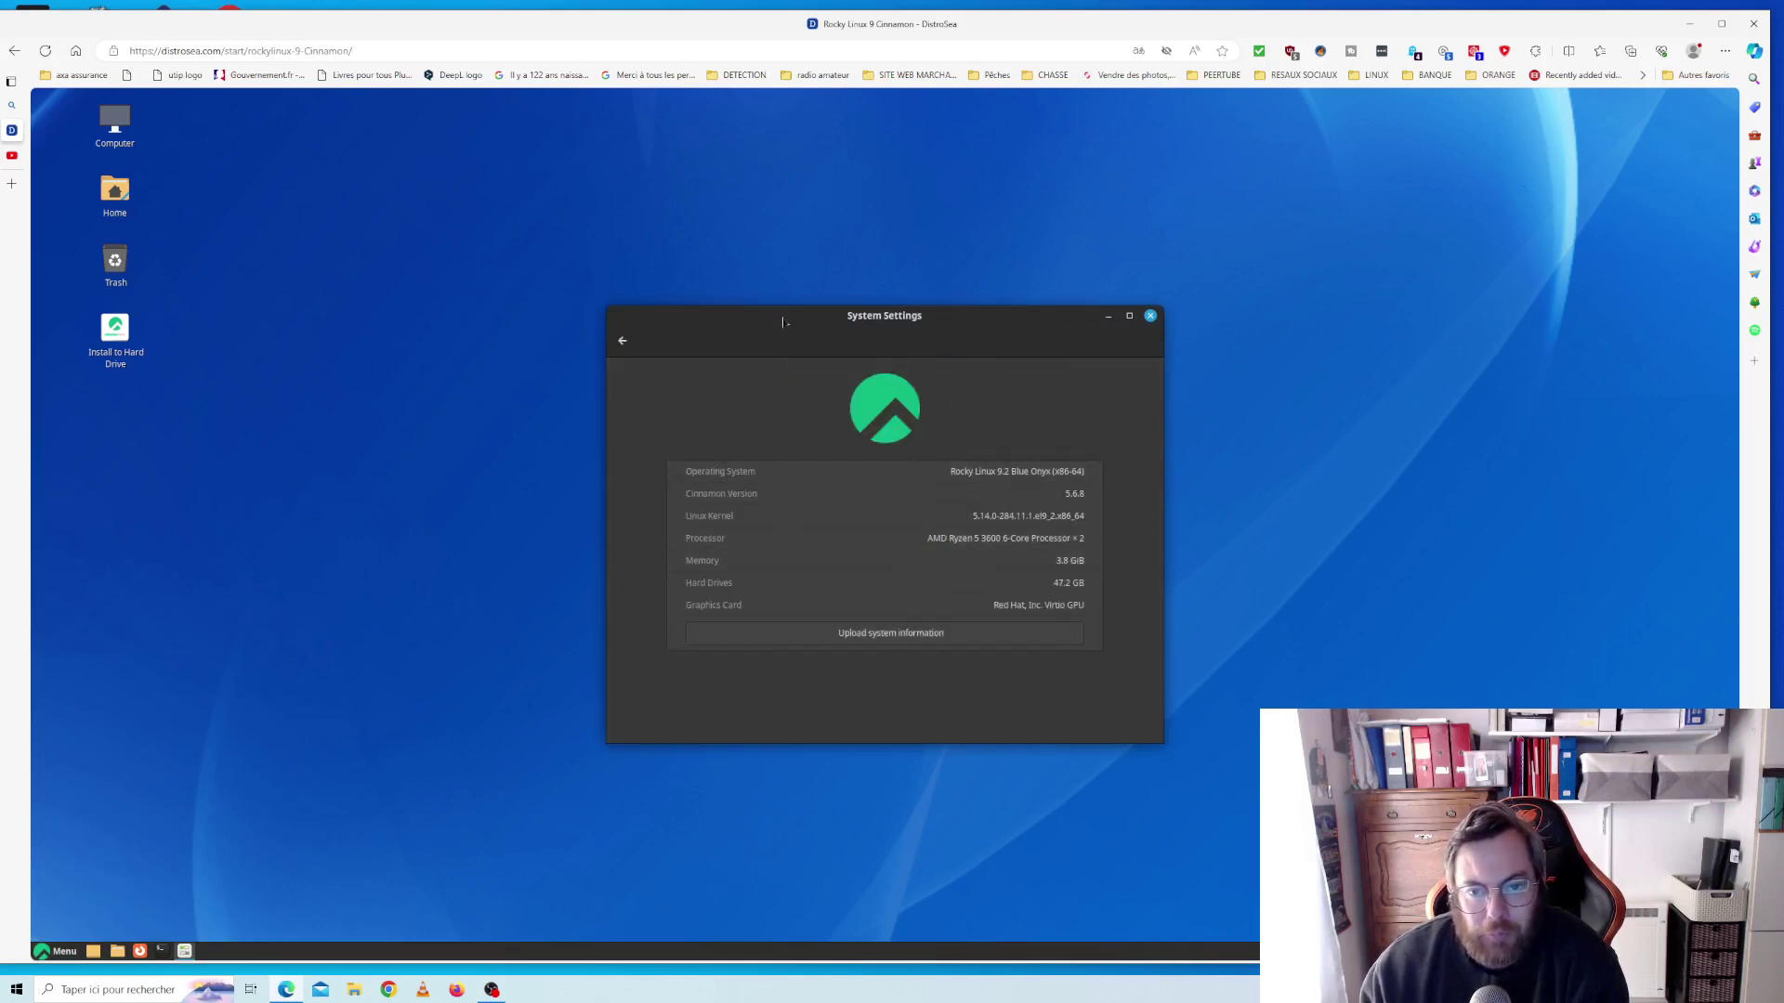
pyautogui.moveTo(723, 318); pyautogui.dragTo(474, 339)
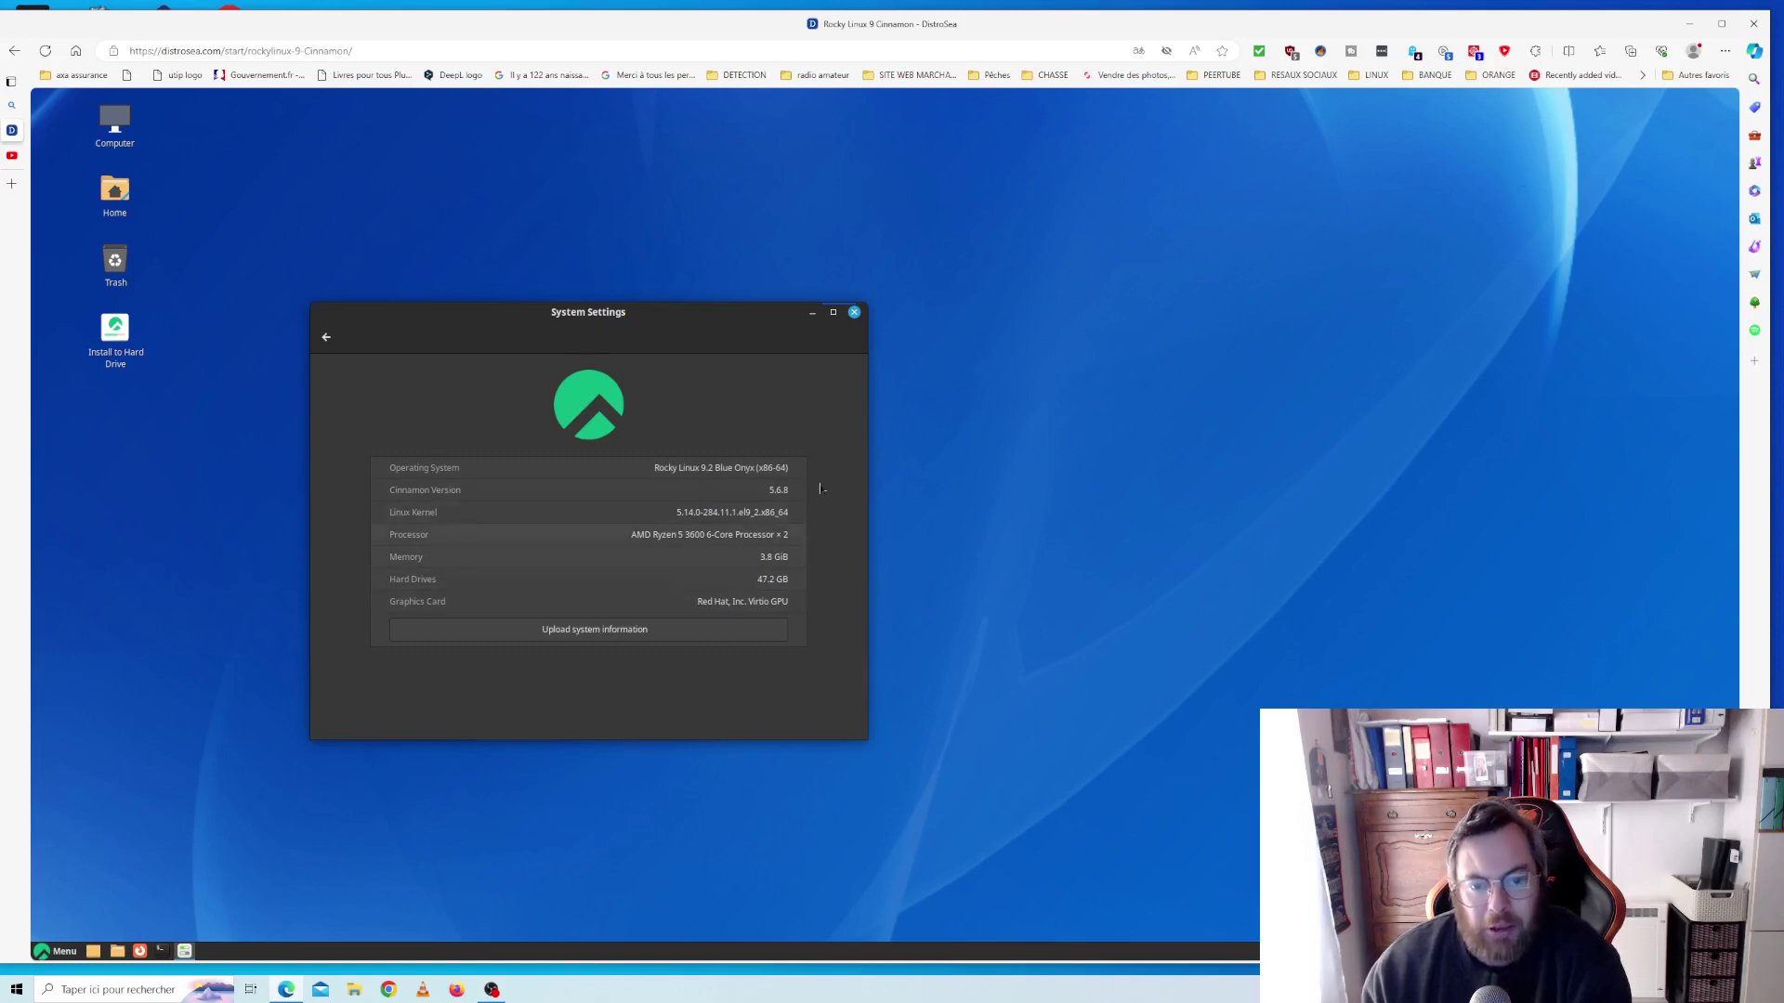
pyautogui.click(855, 314)
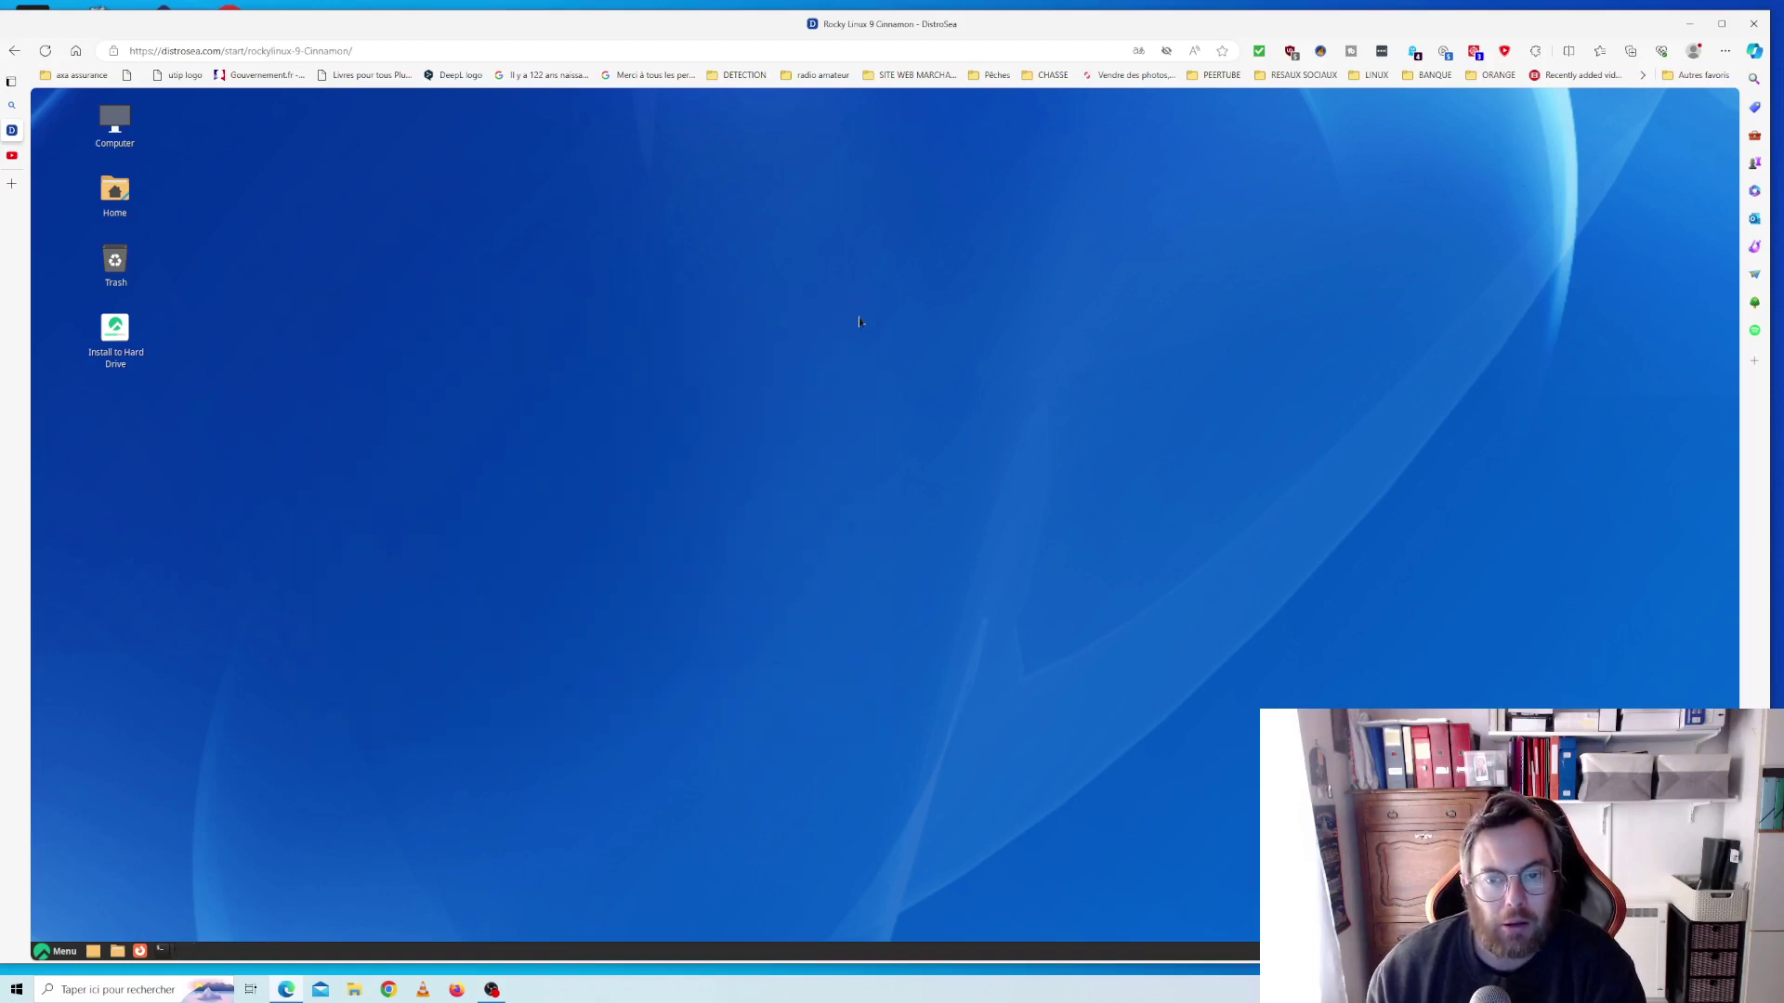
# Look through the installed application categories, reopen System Settings to revisit System Info, and return to the settings overview
pyautogui.click(56, 950)
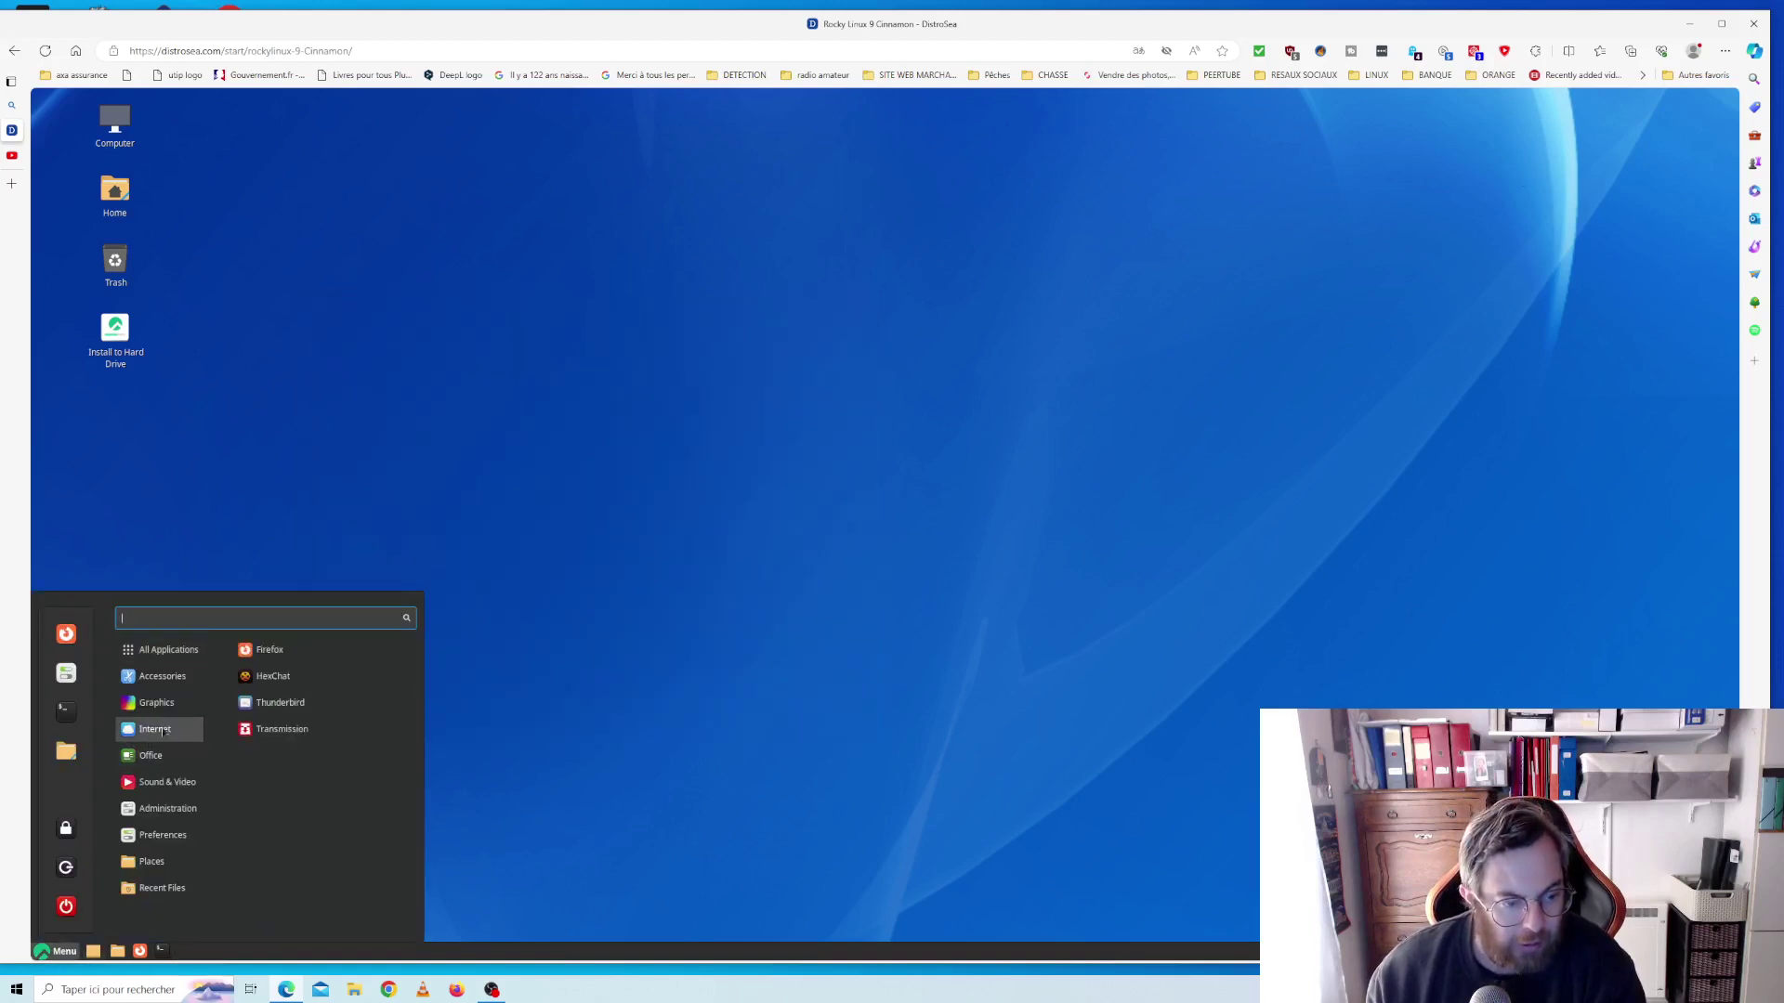
pyautogui.moveTo(174, 706)
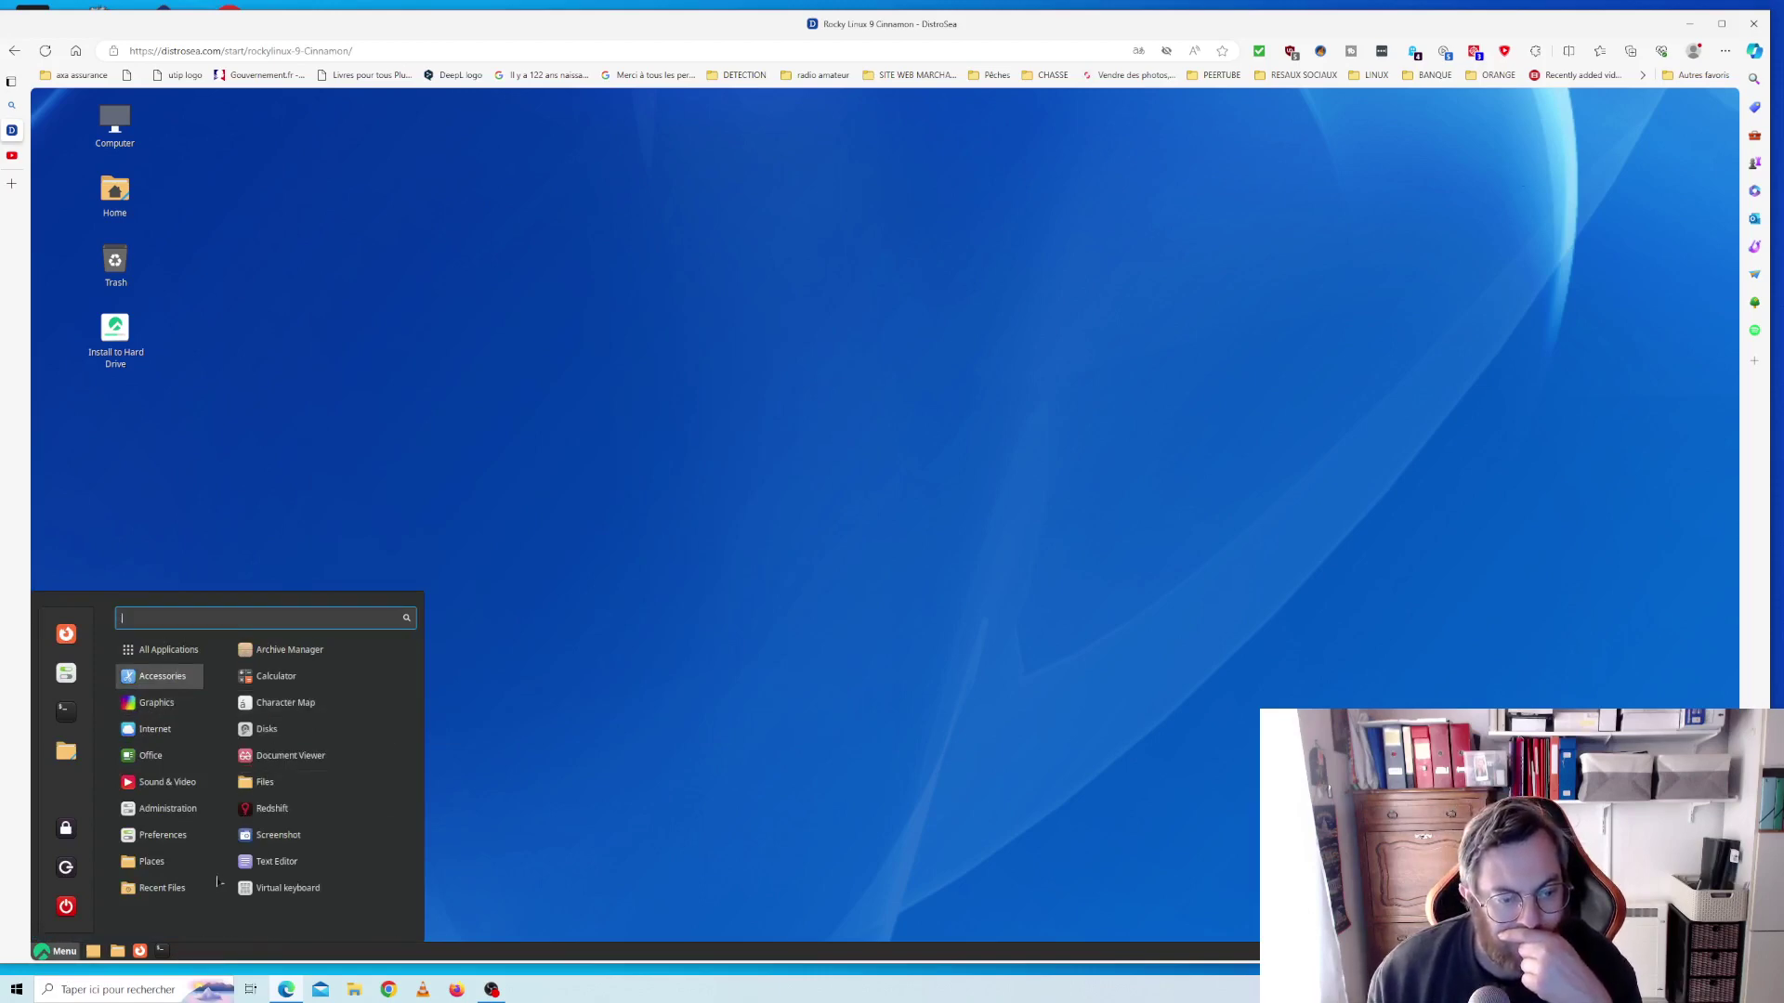
pyautogui.moveTo(168, 838)
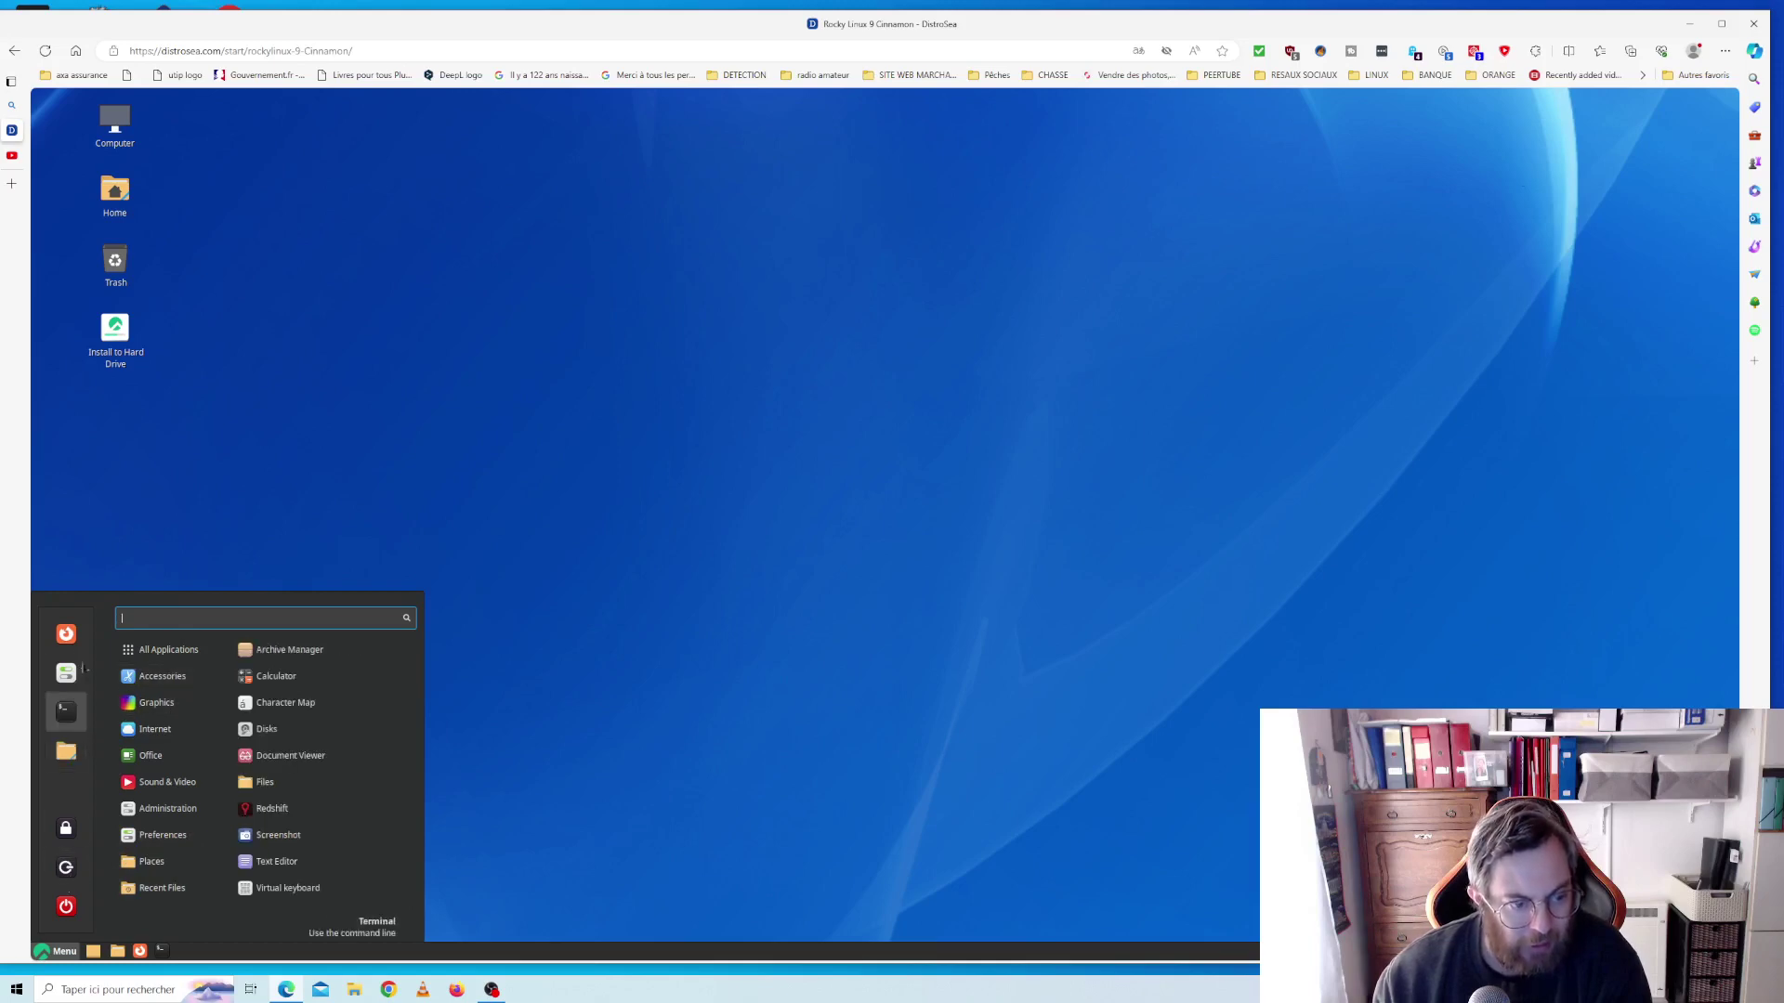
pyautogui.click(71, 676)
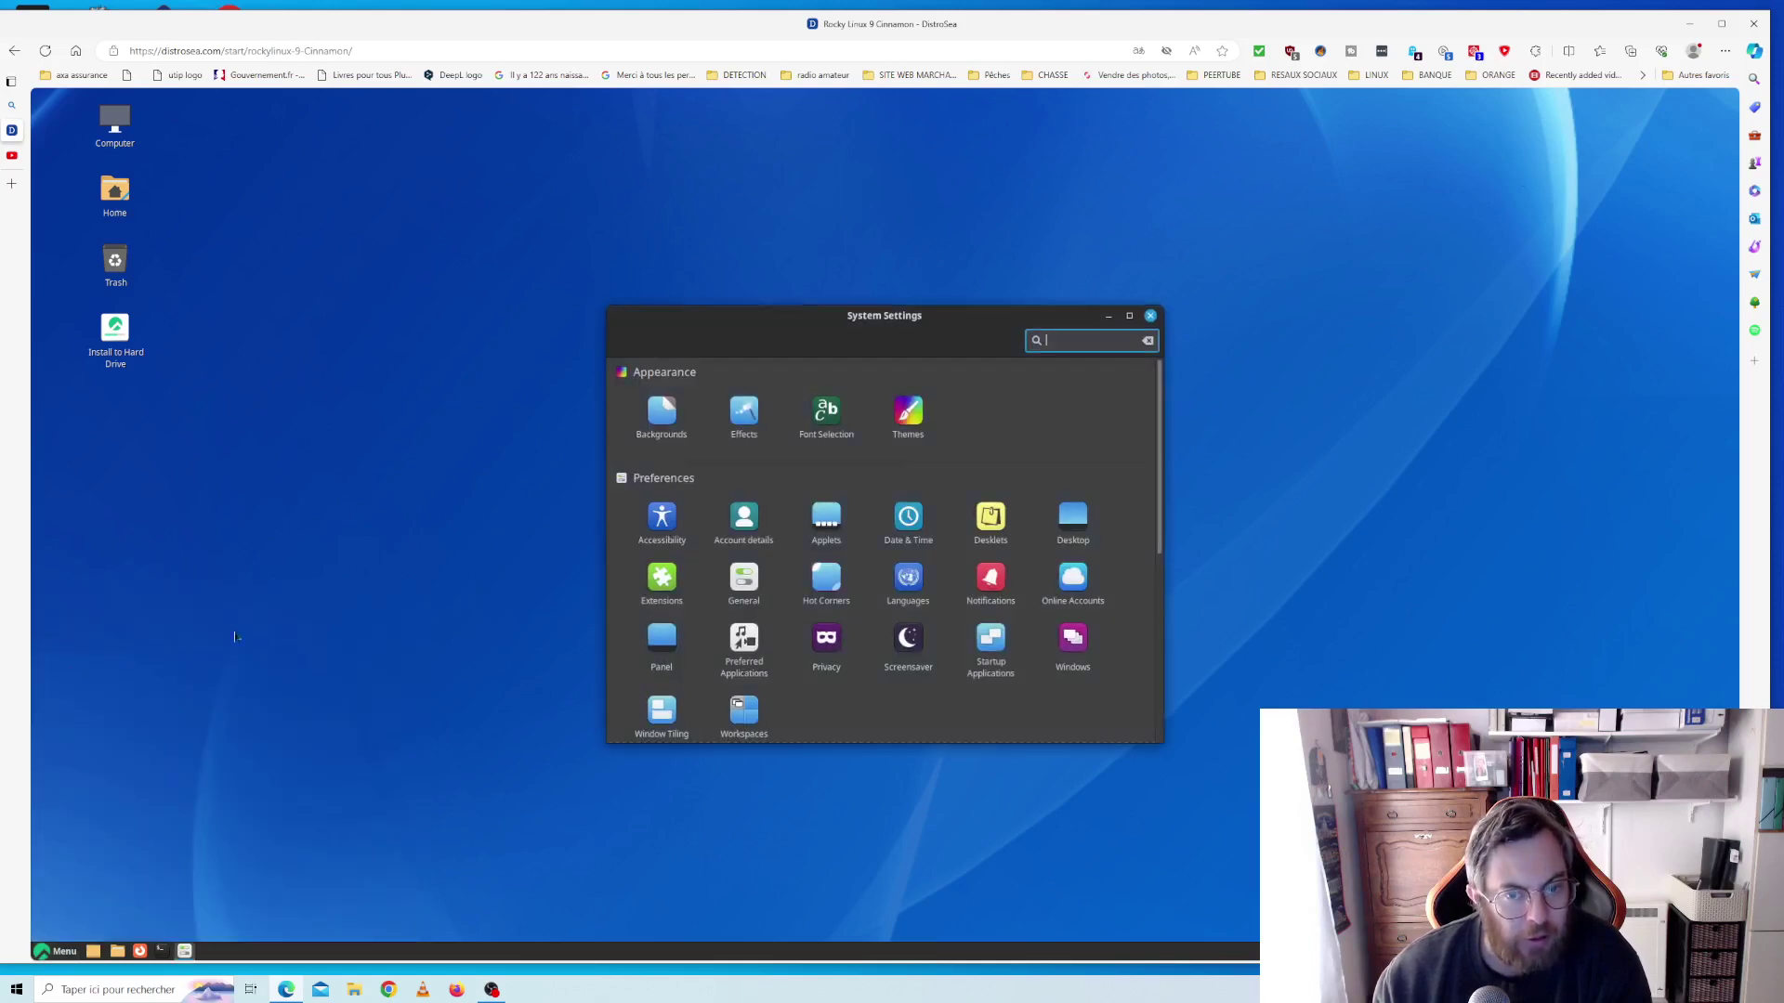
pyautogui.scroll(-1, 880, 487)
pyautogui.scroll(-5, 879, 487)
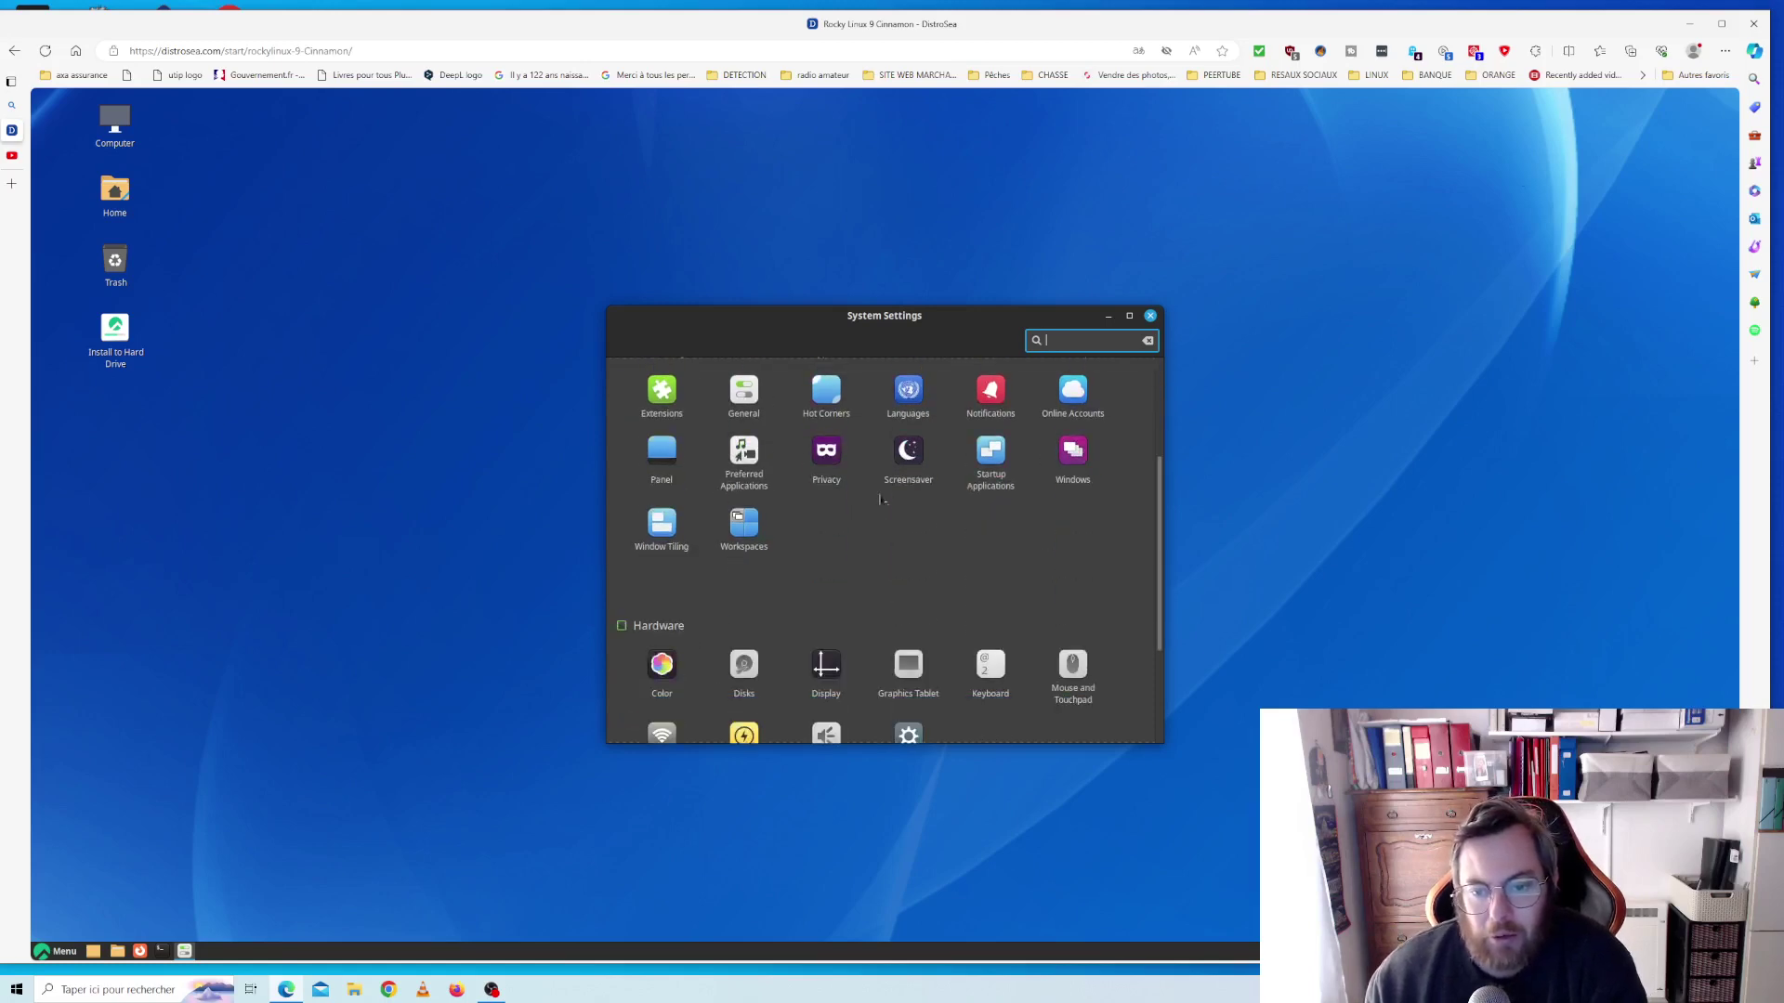
pyautogui.scroll(-1, 880, 501)
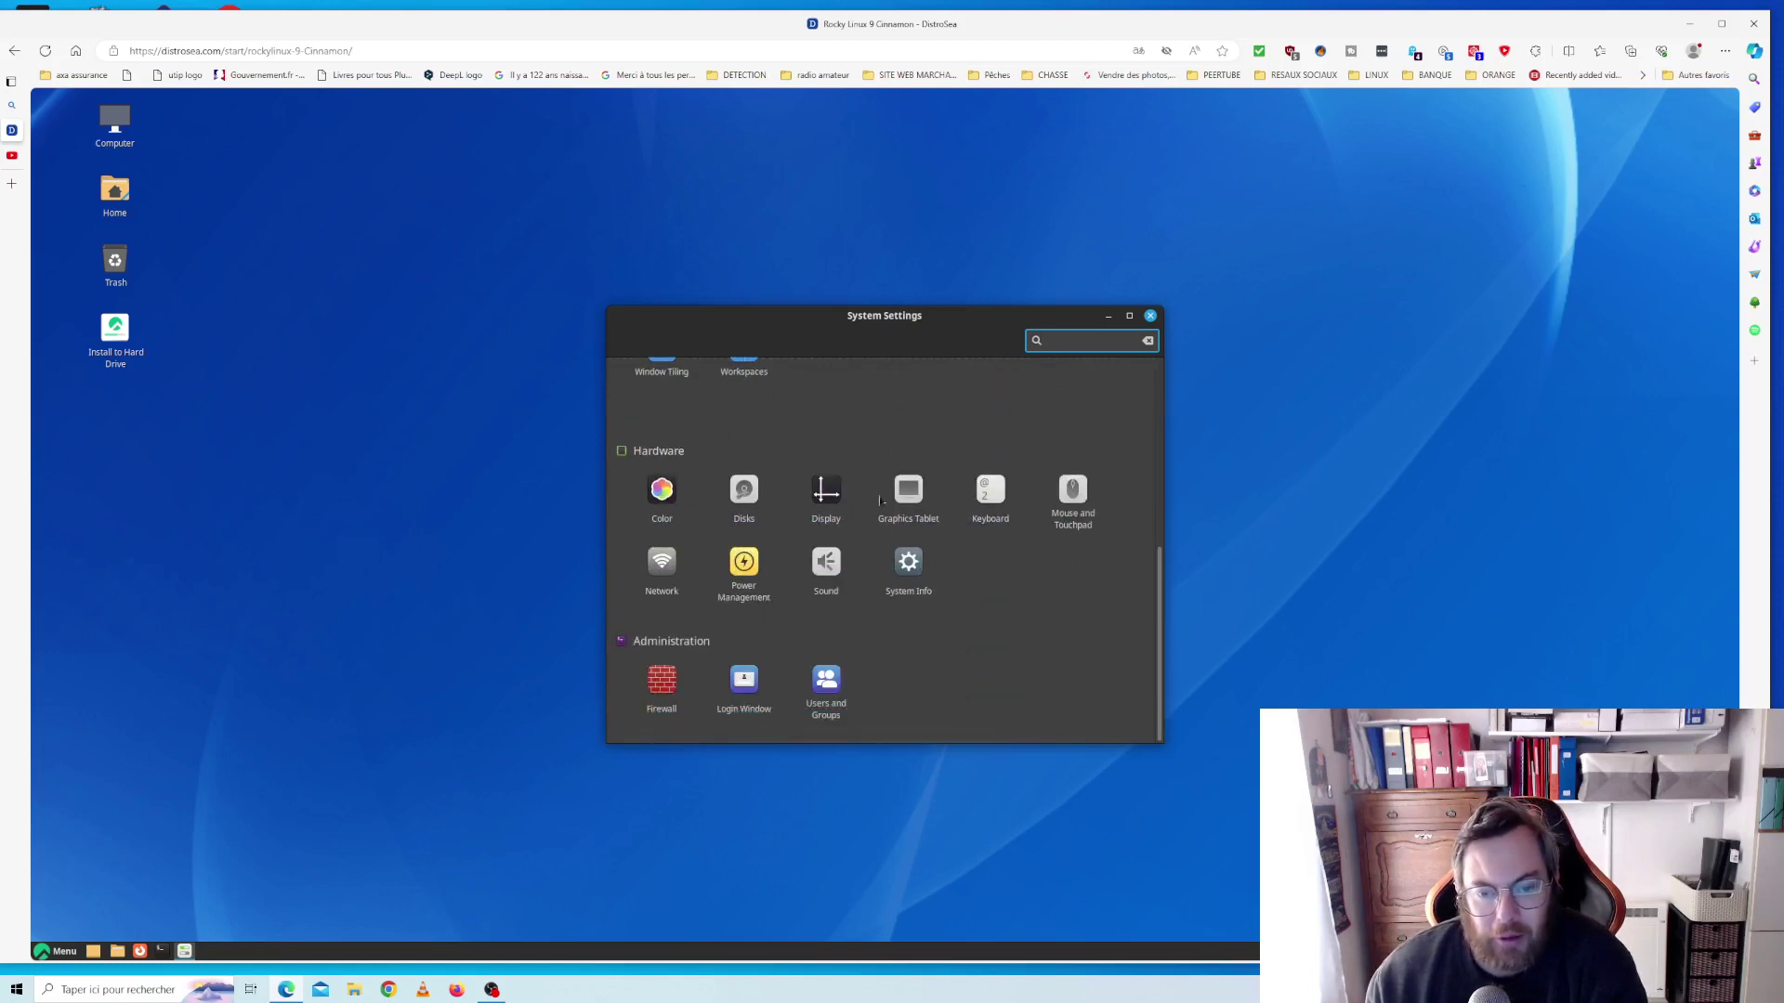
pyautogui.click(904, 565)
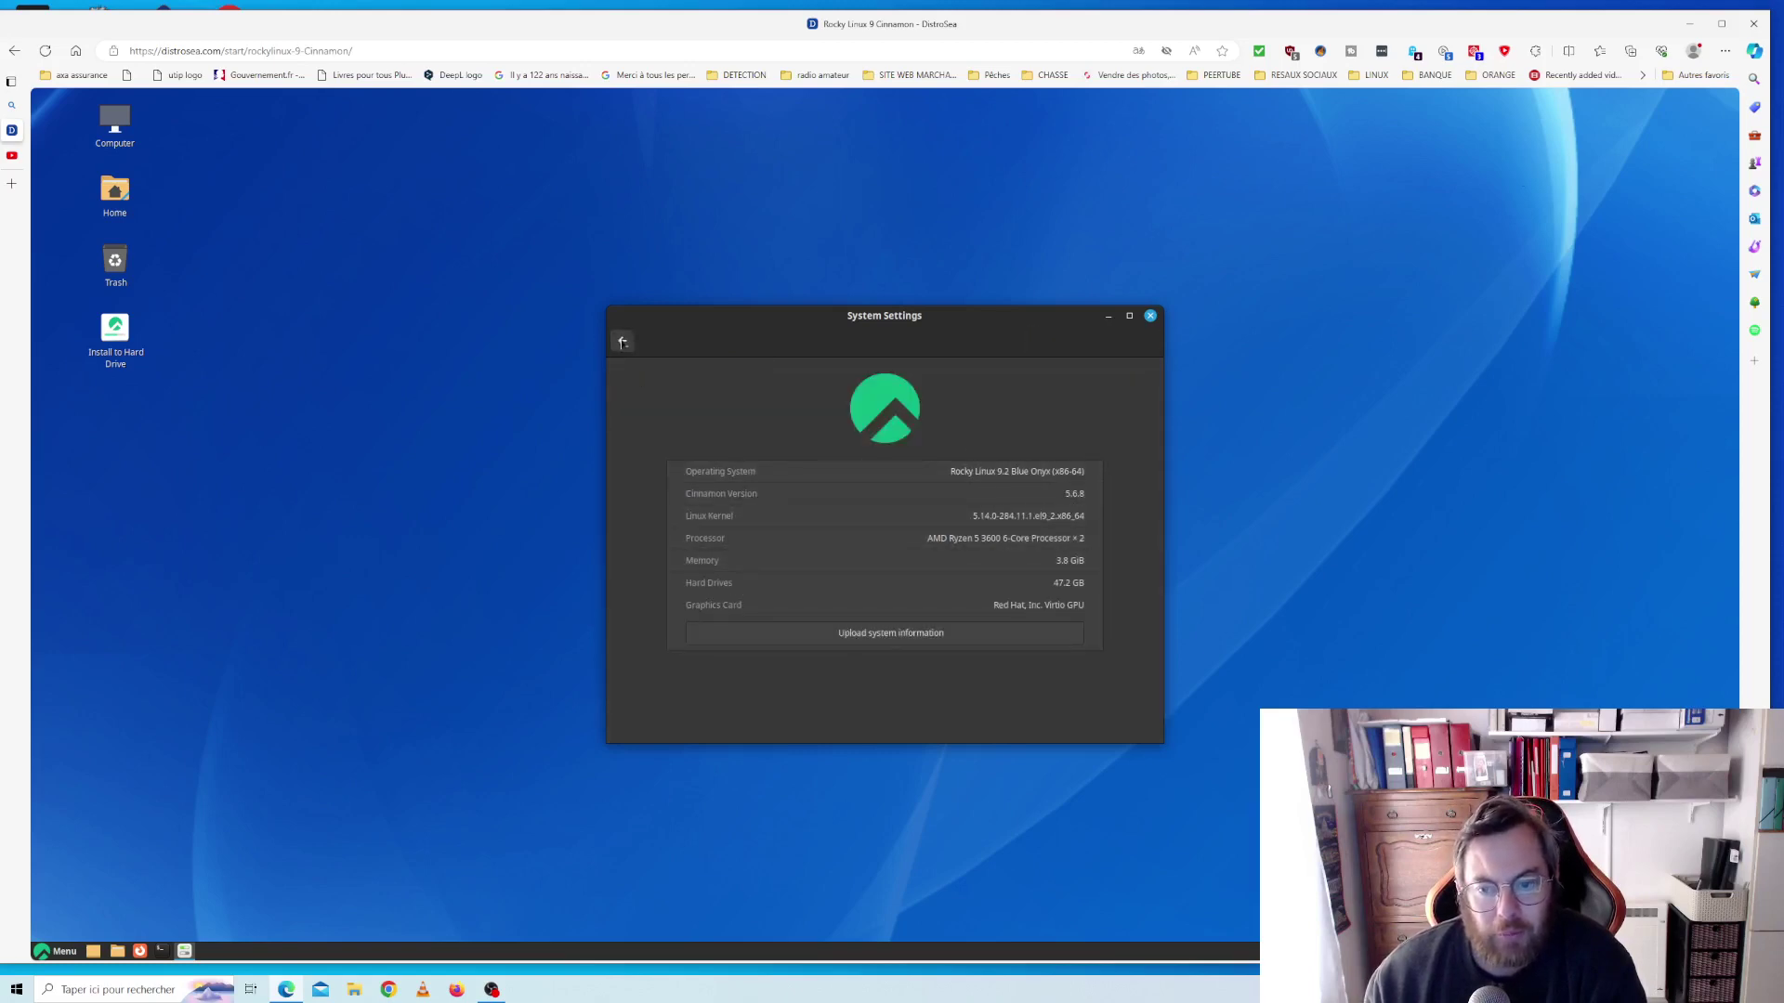
pyautogui.click(622, 341)
# View the Themes page under Appearance and close System Settings
pyautogui.scroll(5, 977, 517)
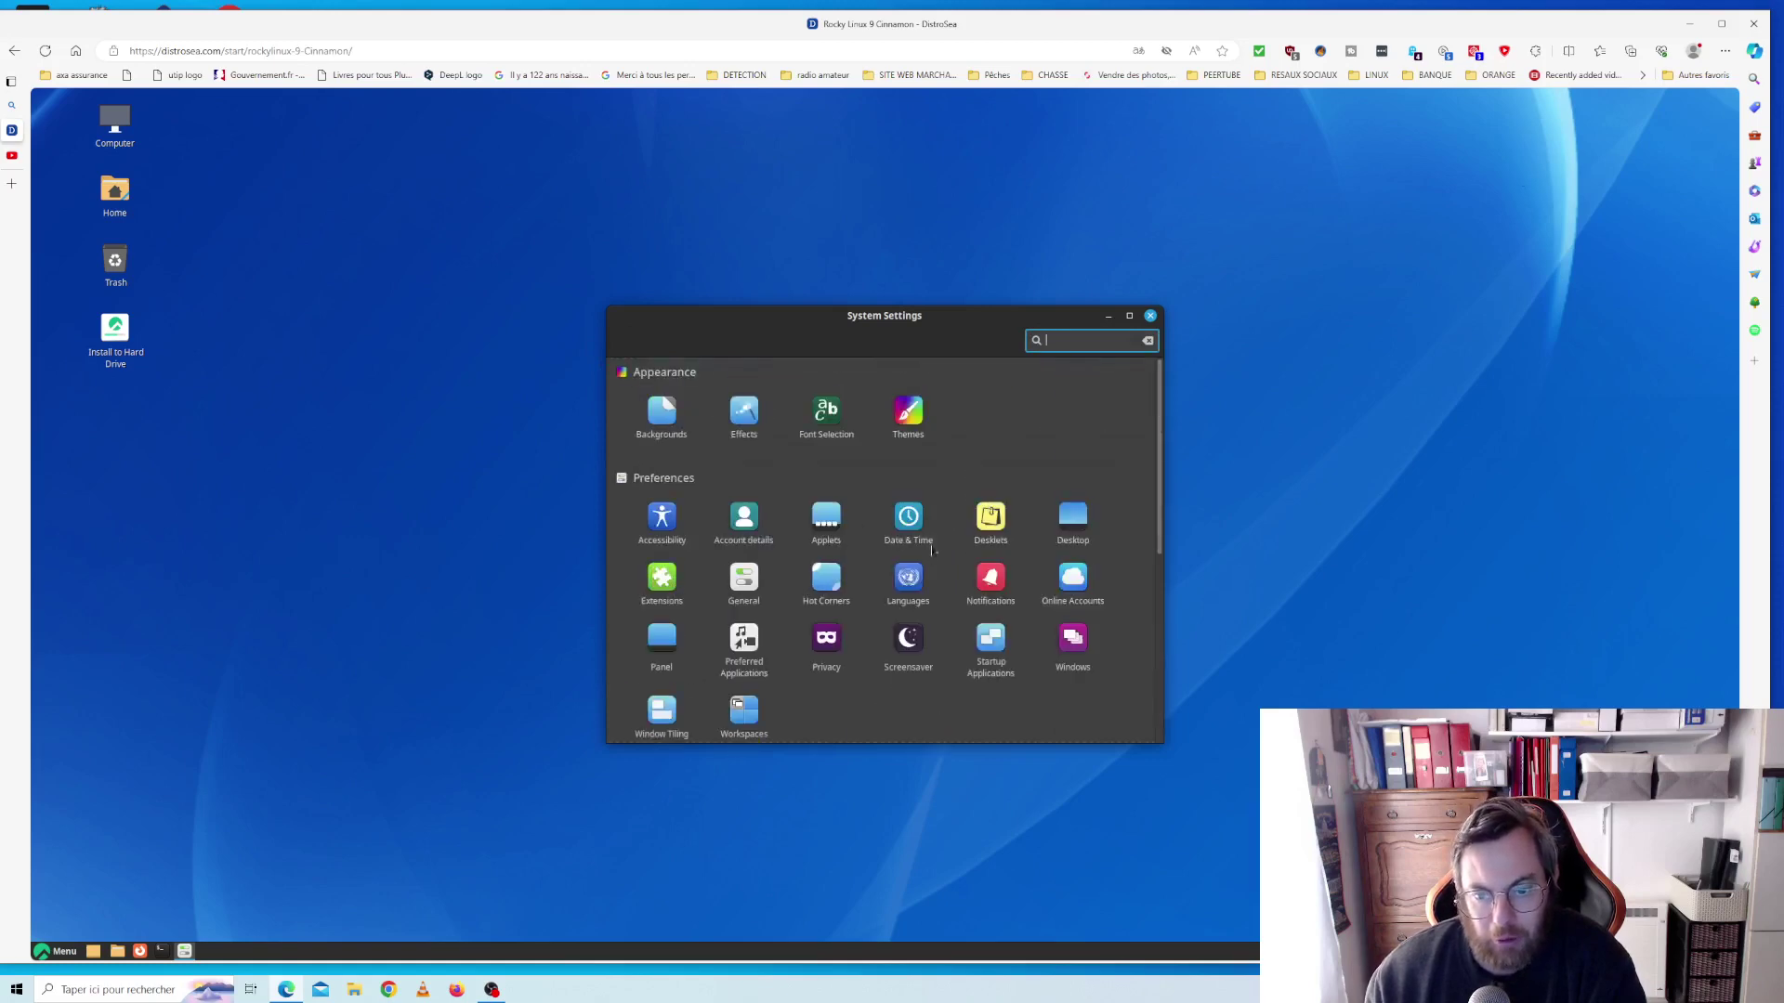
pyautogui.click(917, 418)
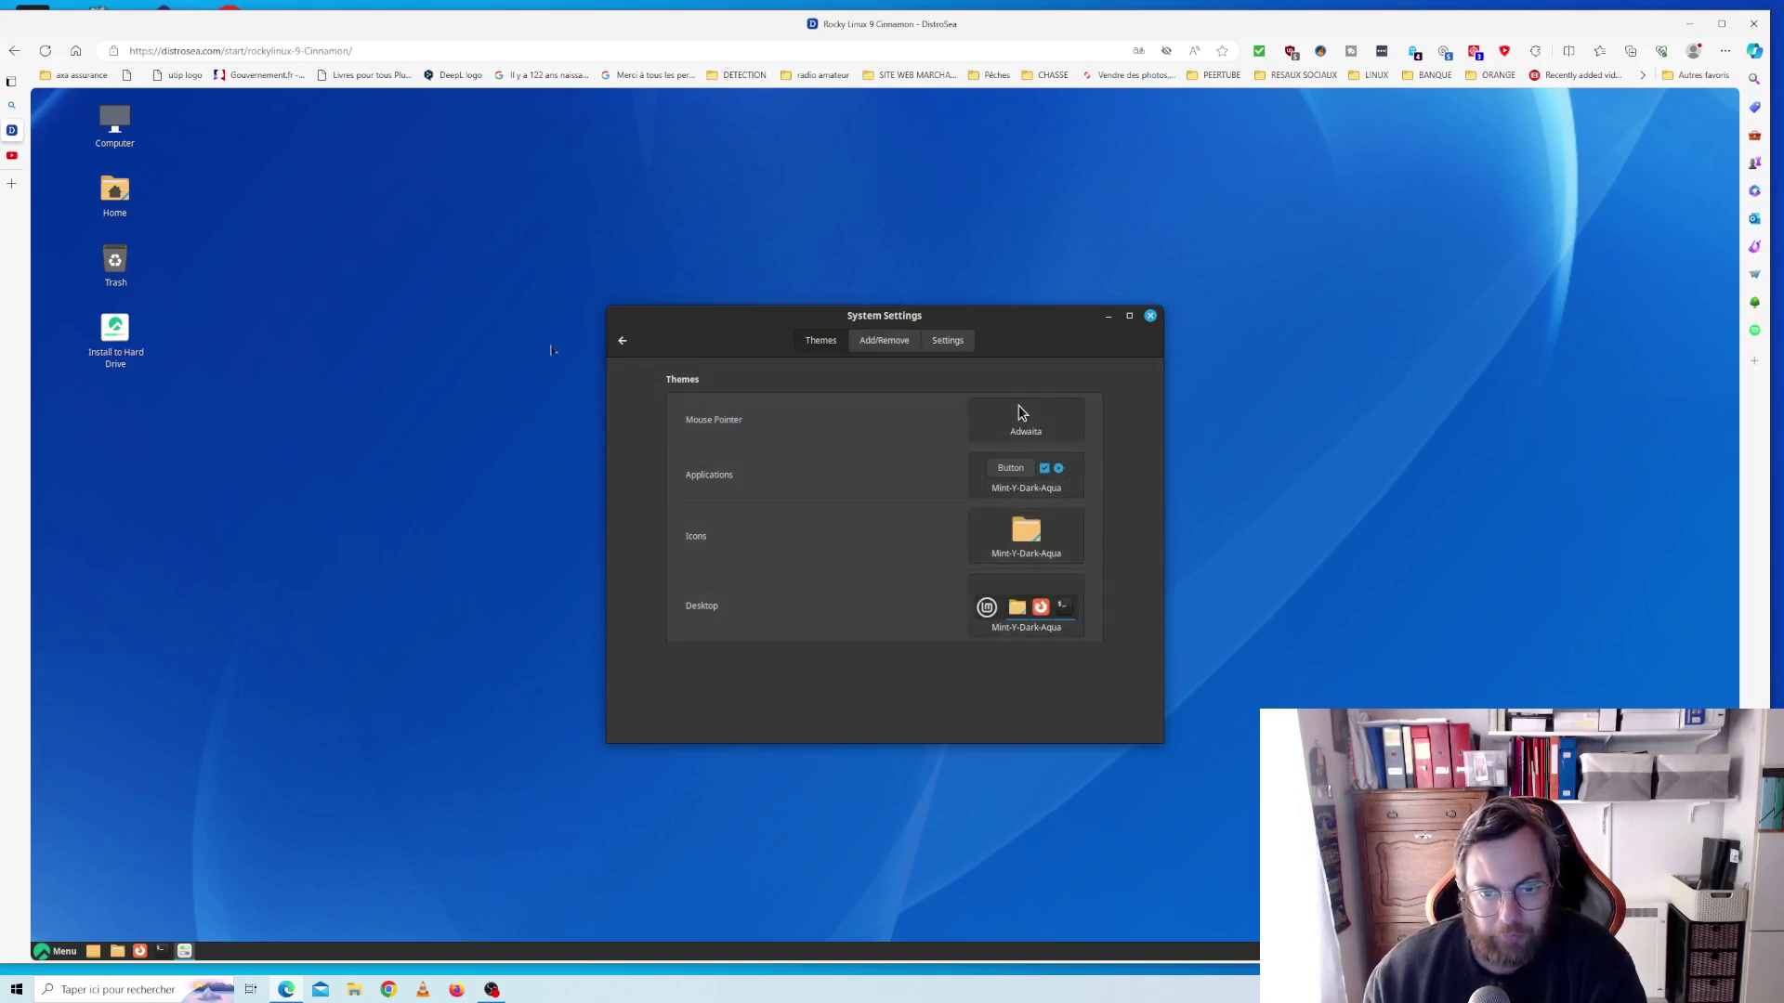
pyautogui.click(621, 344)
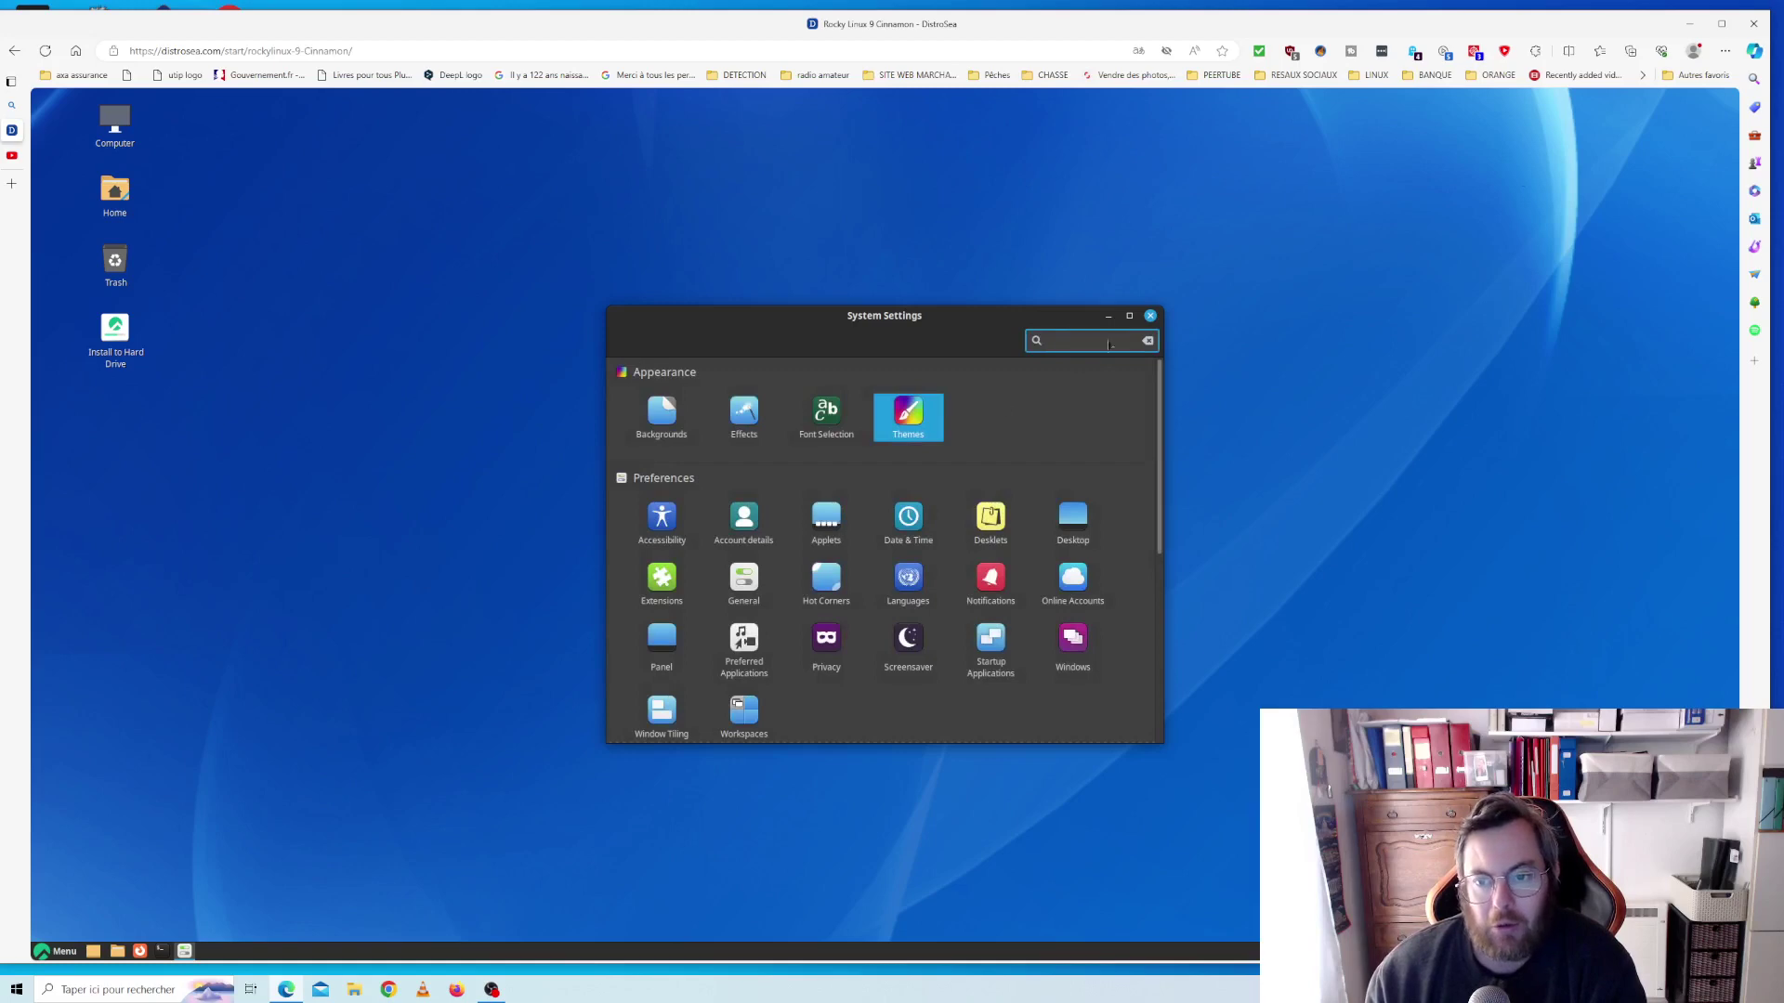
pyautogui.click(1150, 316)
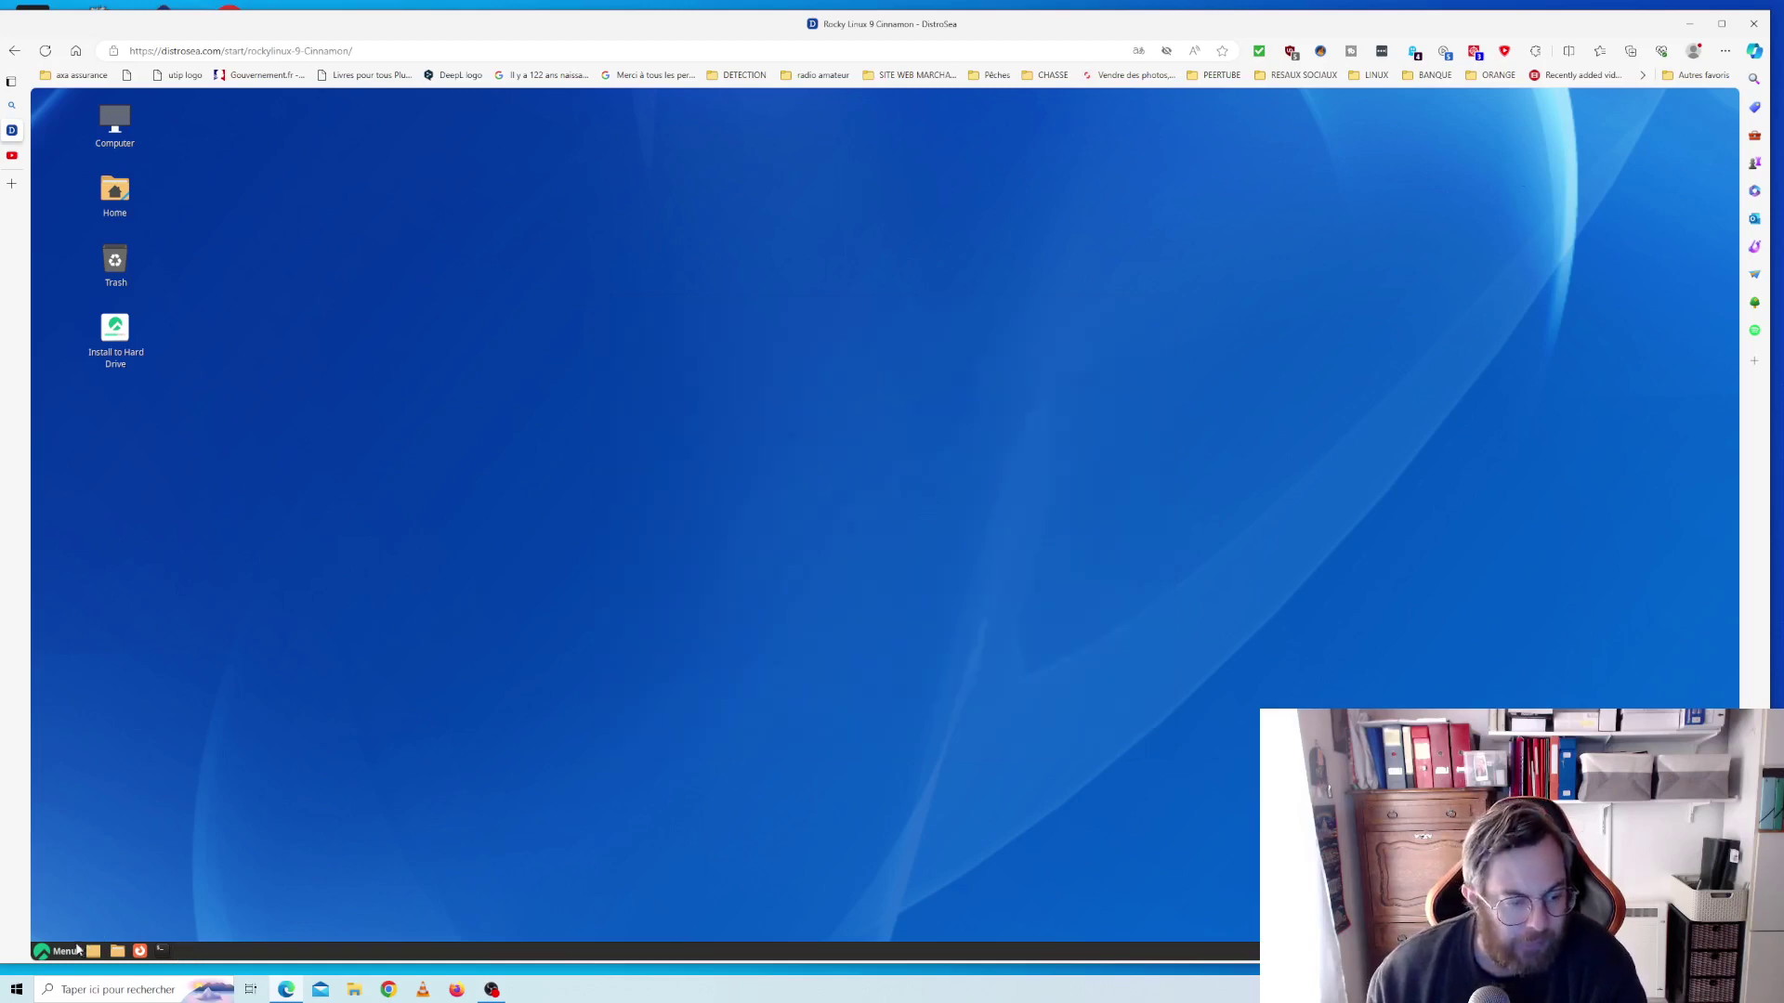
# Examine the options available for an empty area of the desktop and dismiss them without choosing any
pyautogui.rightClick(855, 288)
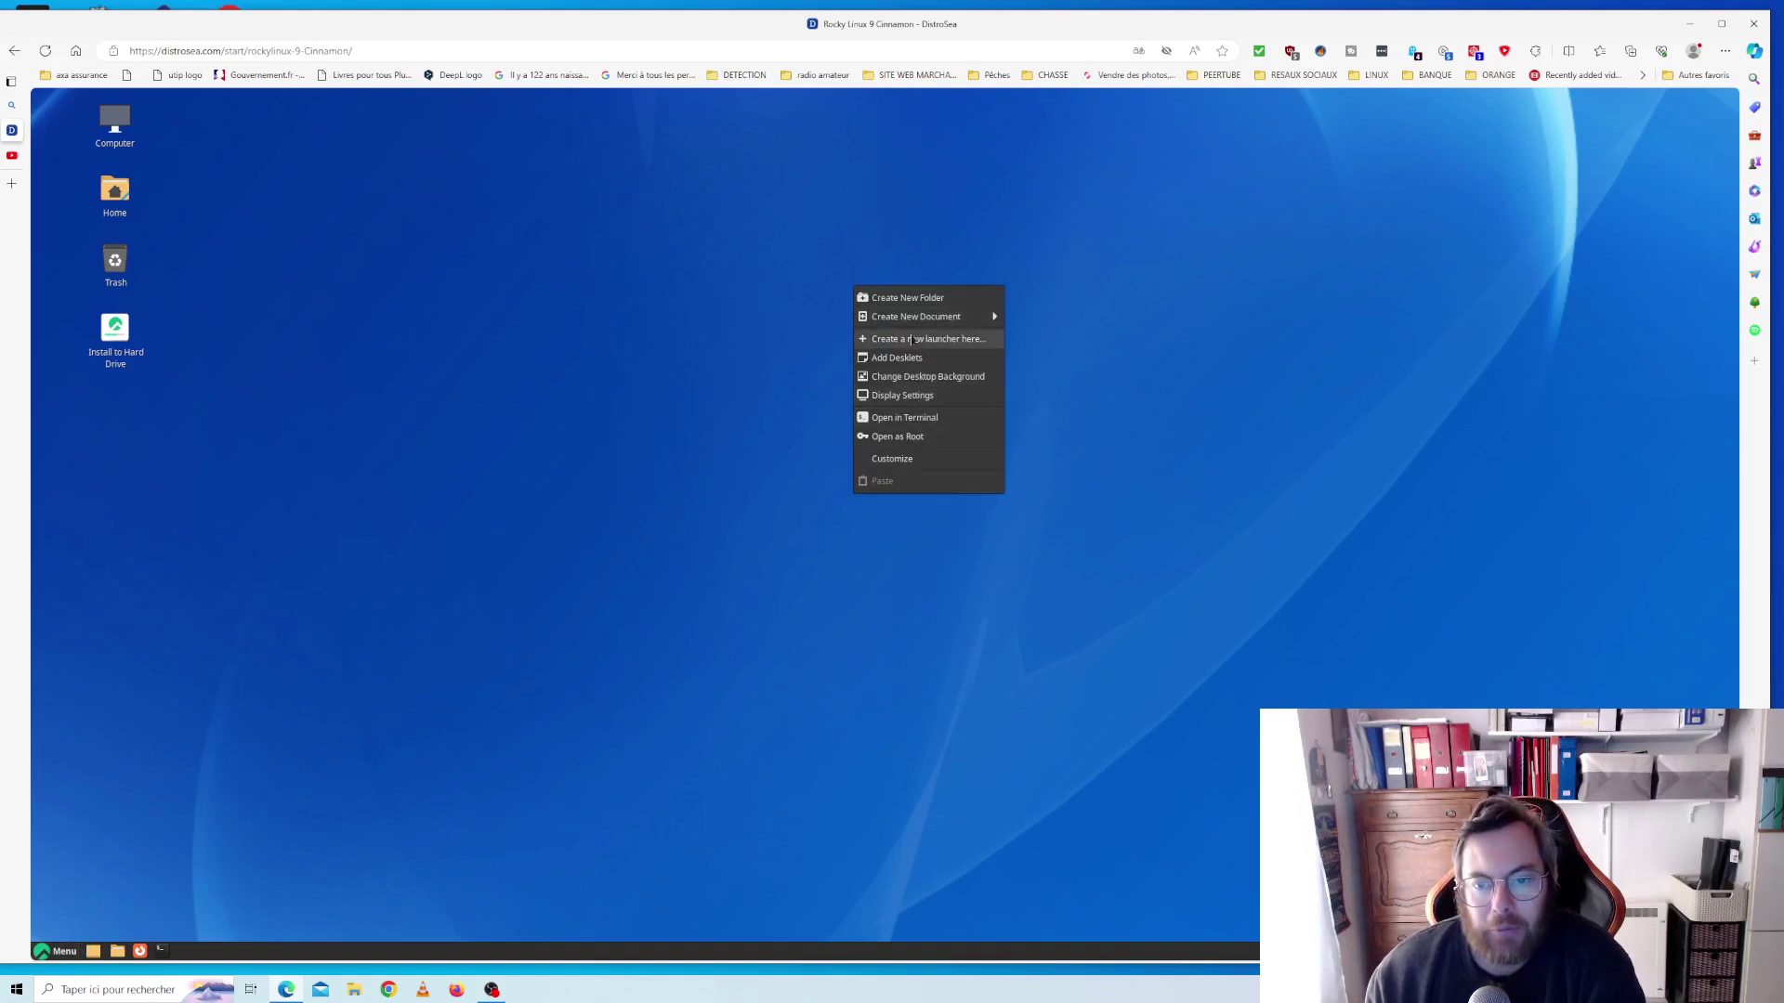
pyautogui.moveTo(915, 322)
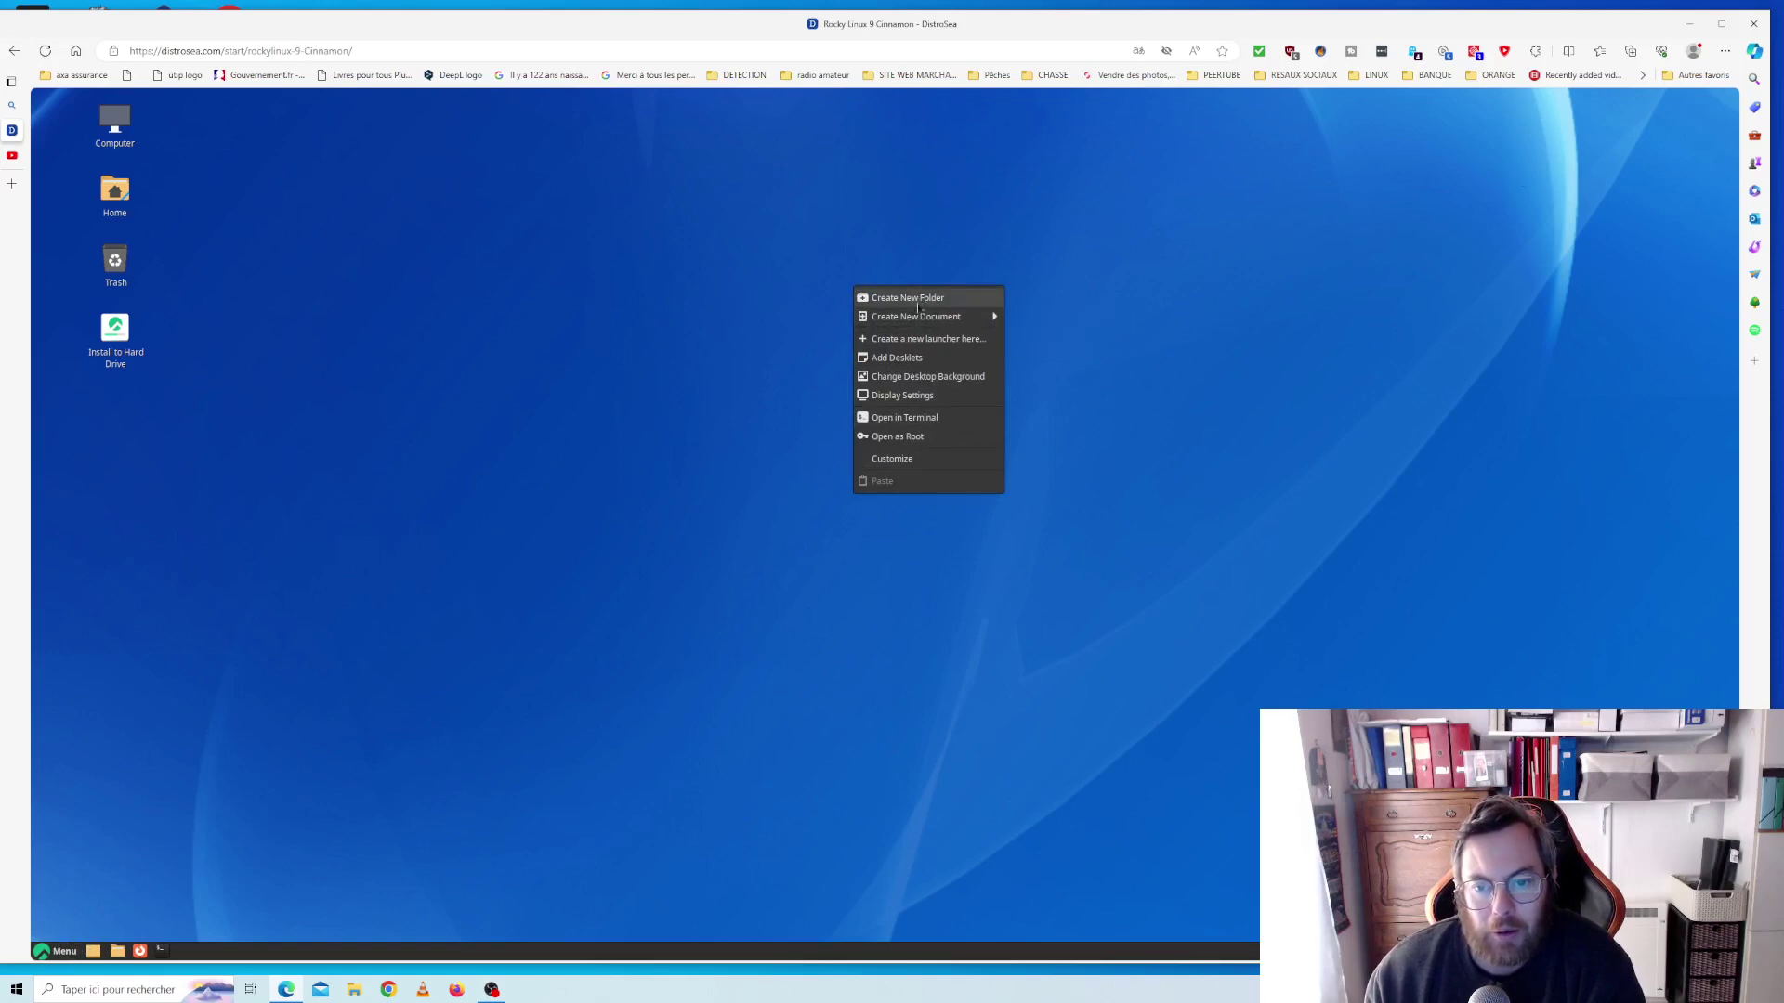
pyautogui.click(811, 527)
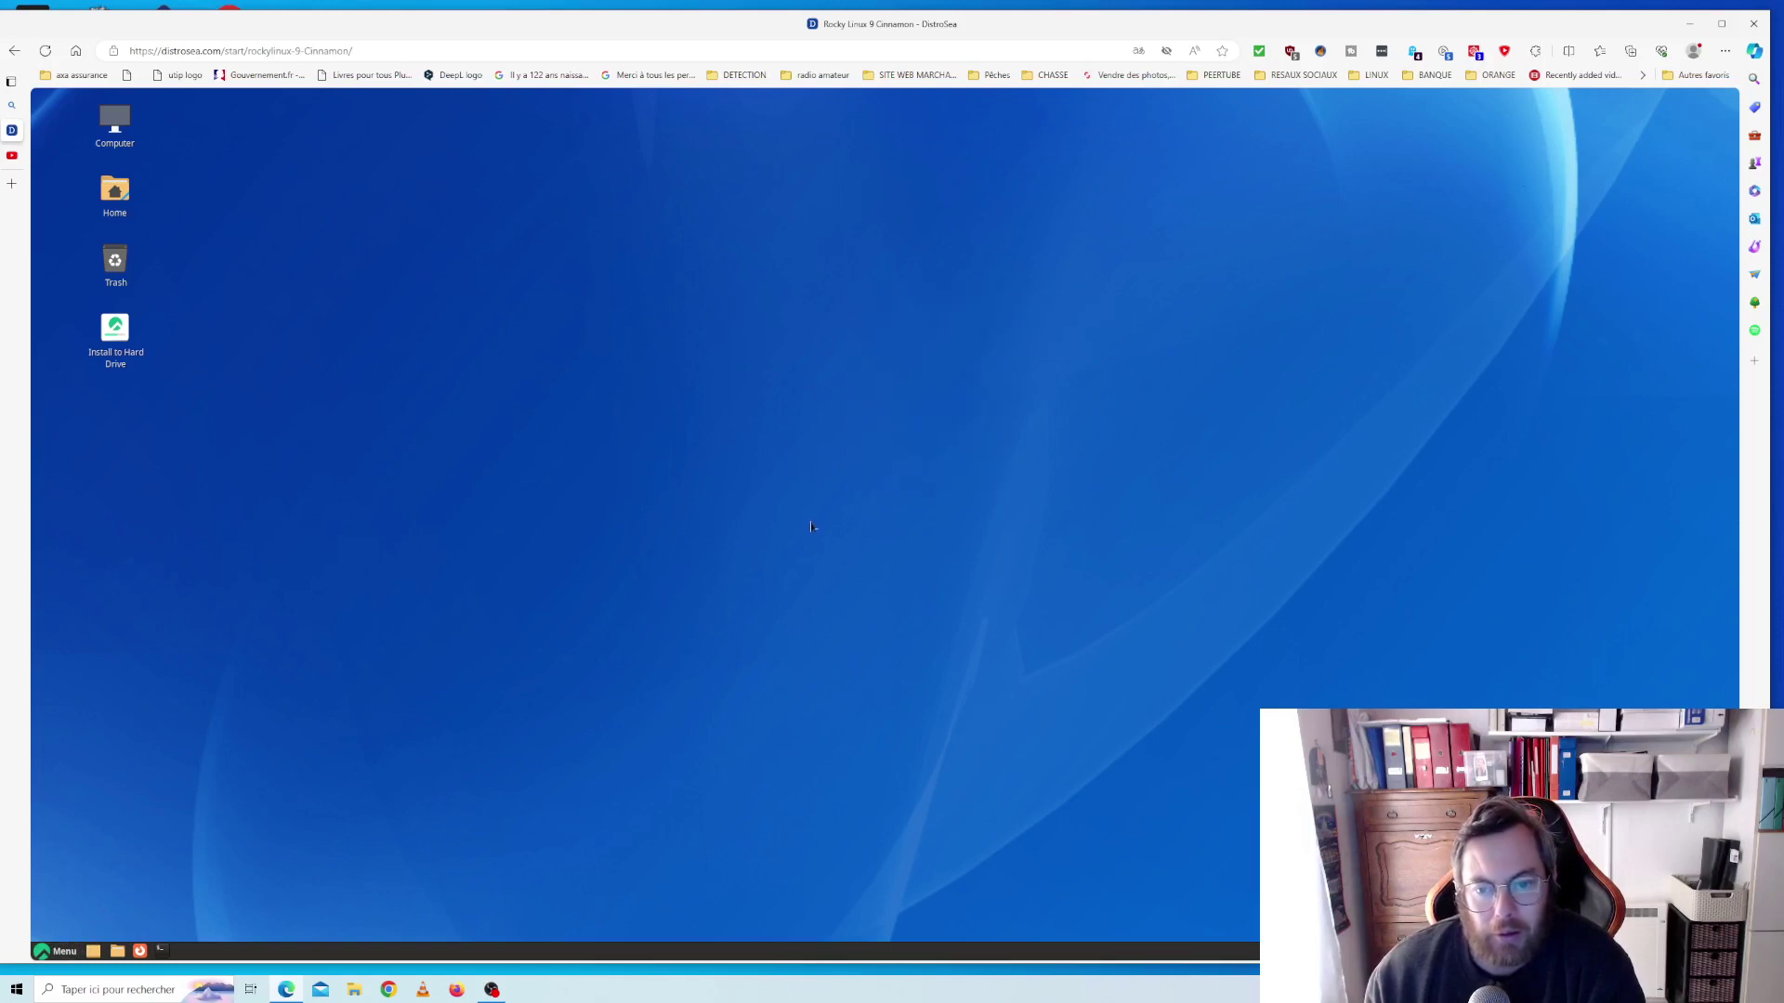
# Open LibreOffice Writer, check its version information in About LibreOffice, and close that dialog
pyautogui.click(61, 951)
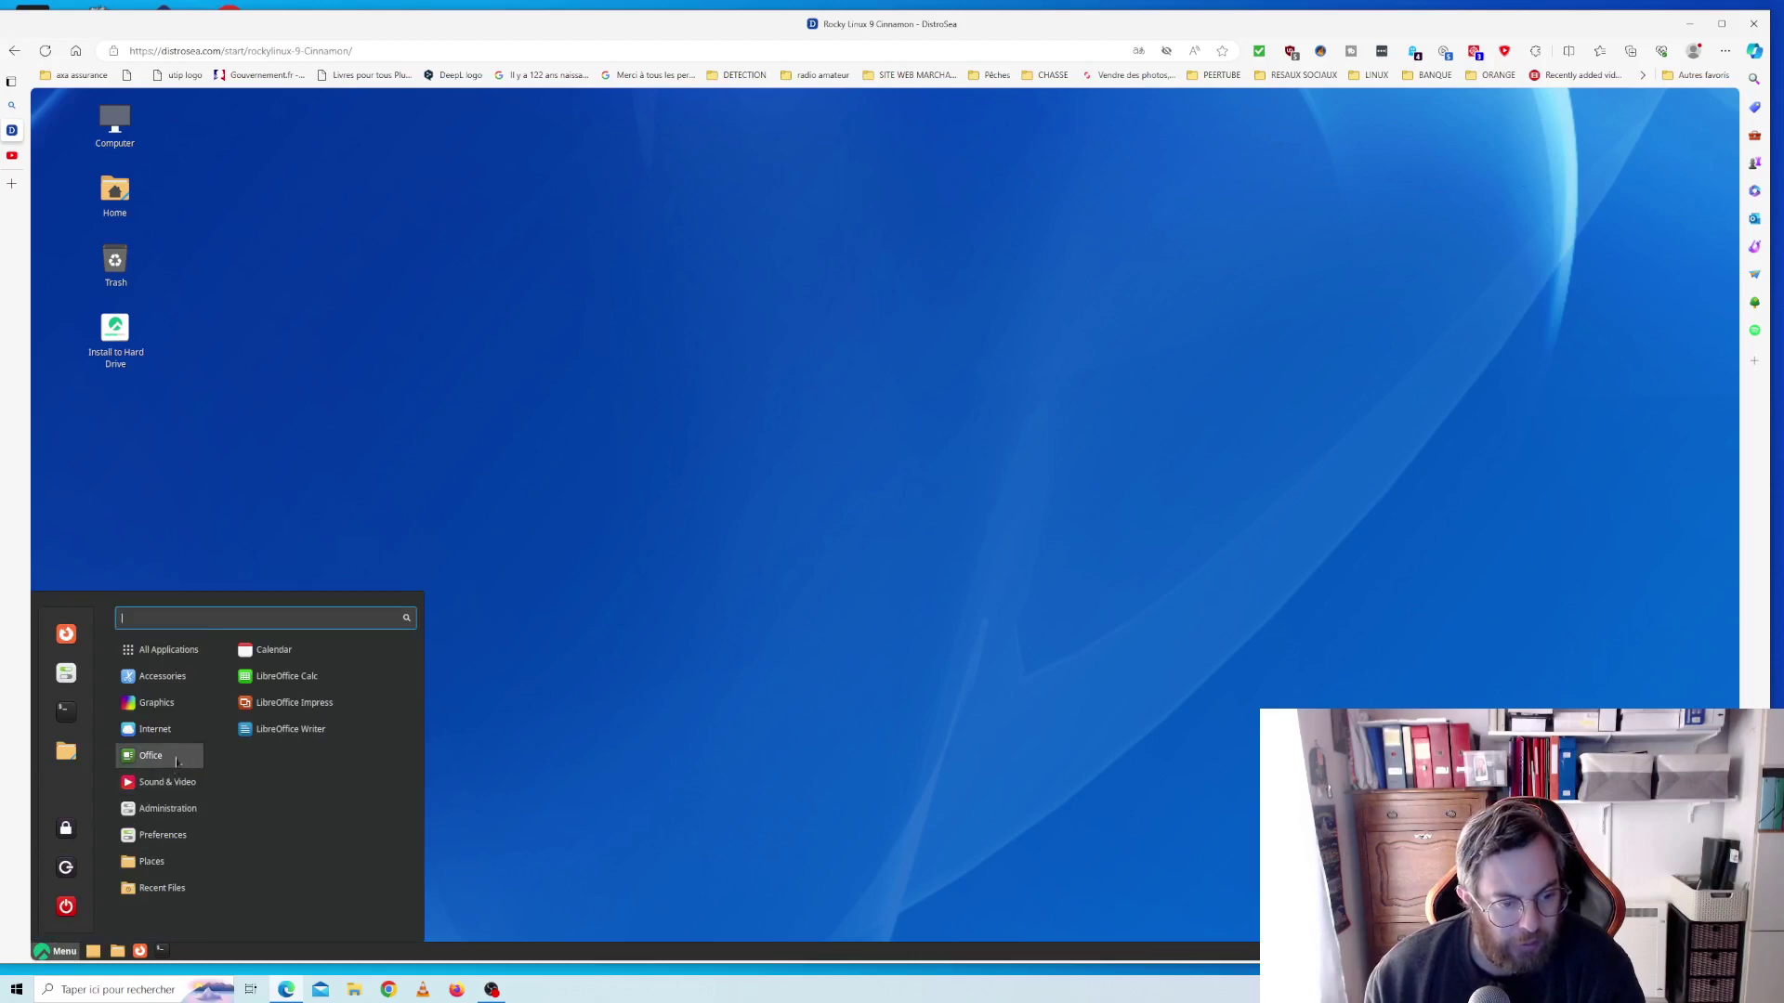
pyautogui.click(291, 729)
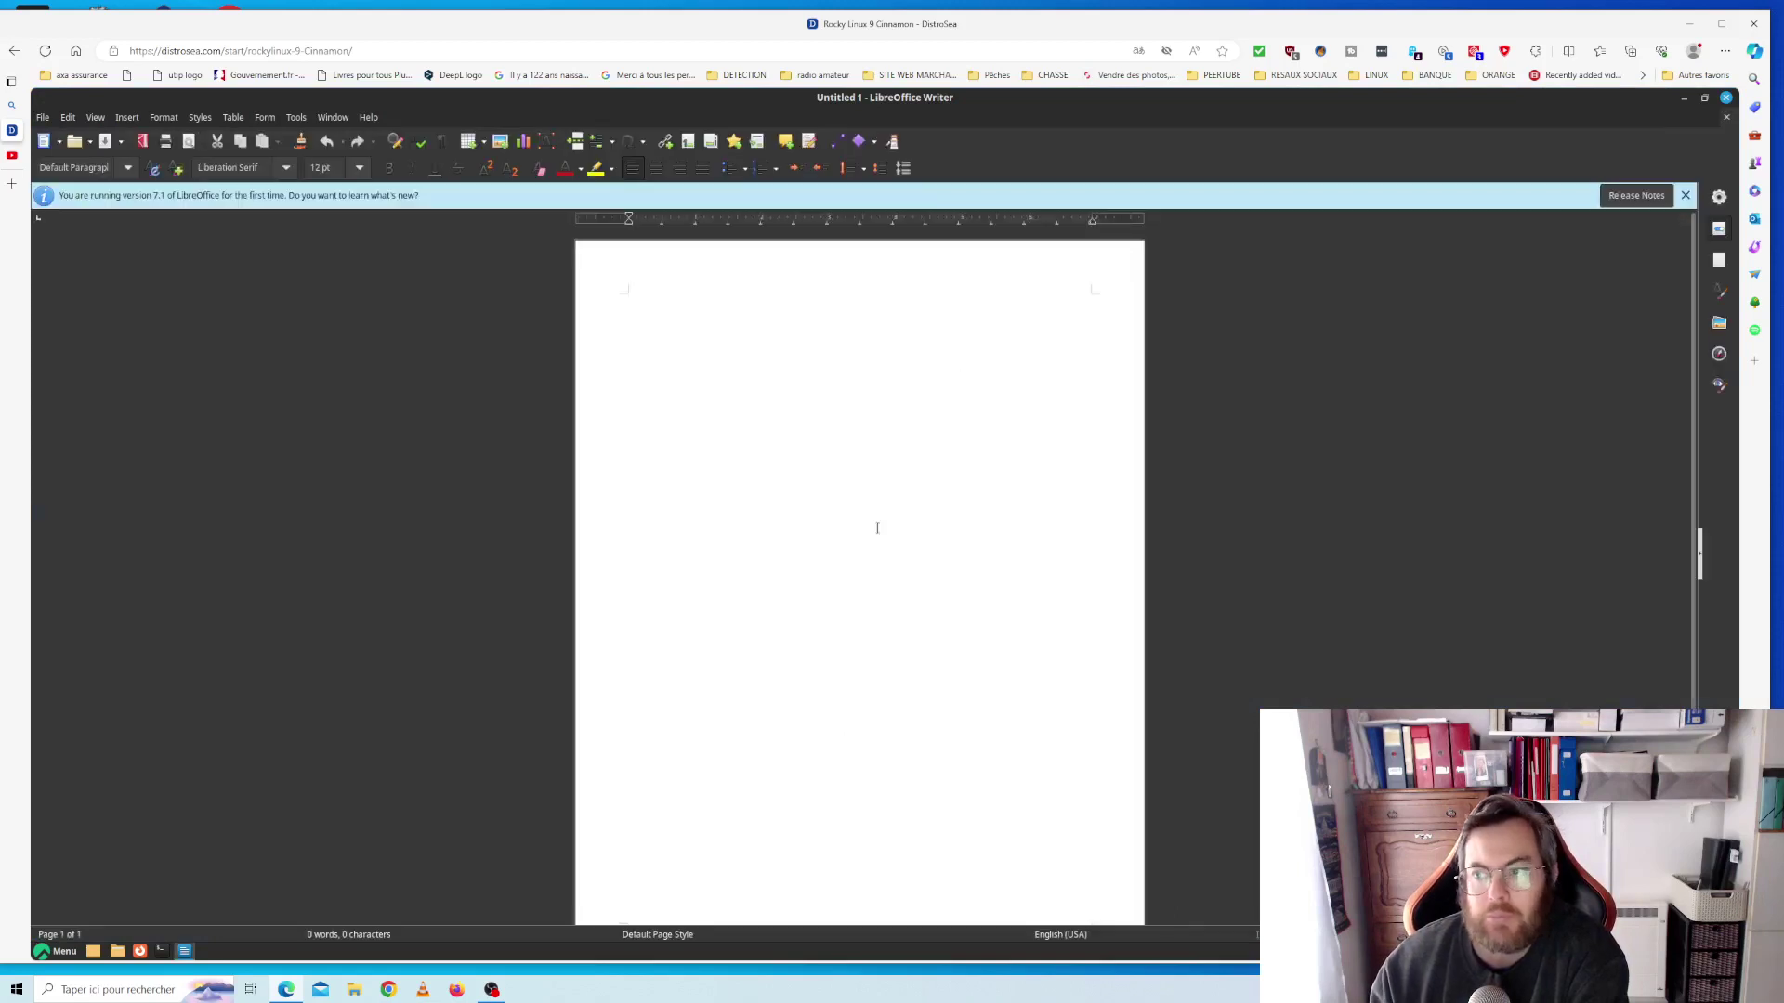
pyautogui.click(369, 117)
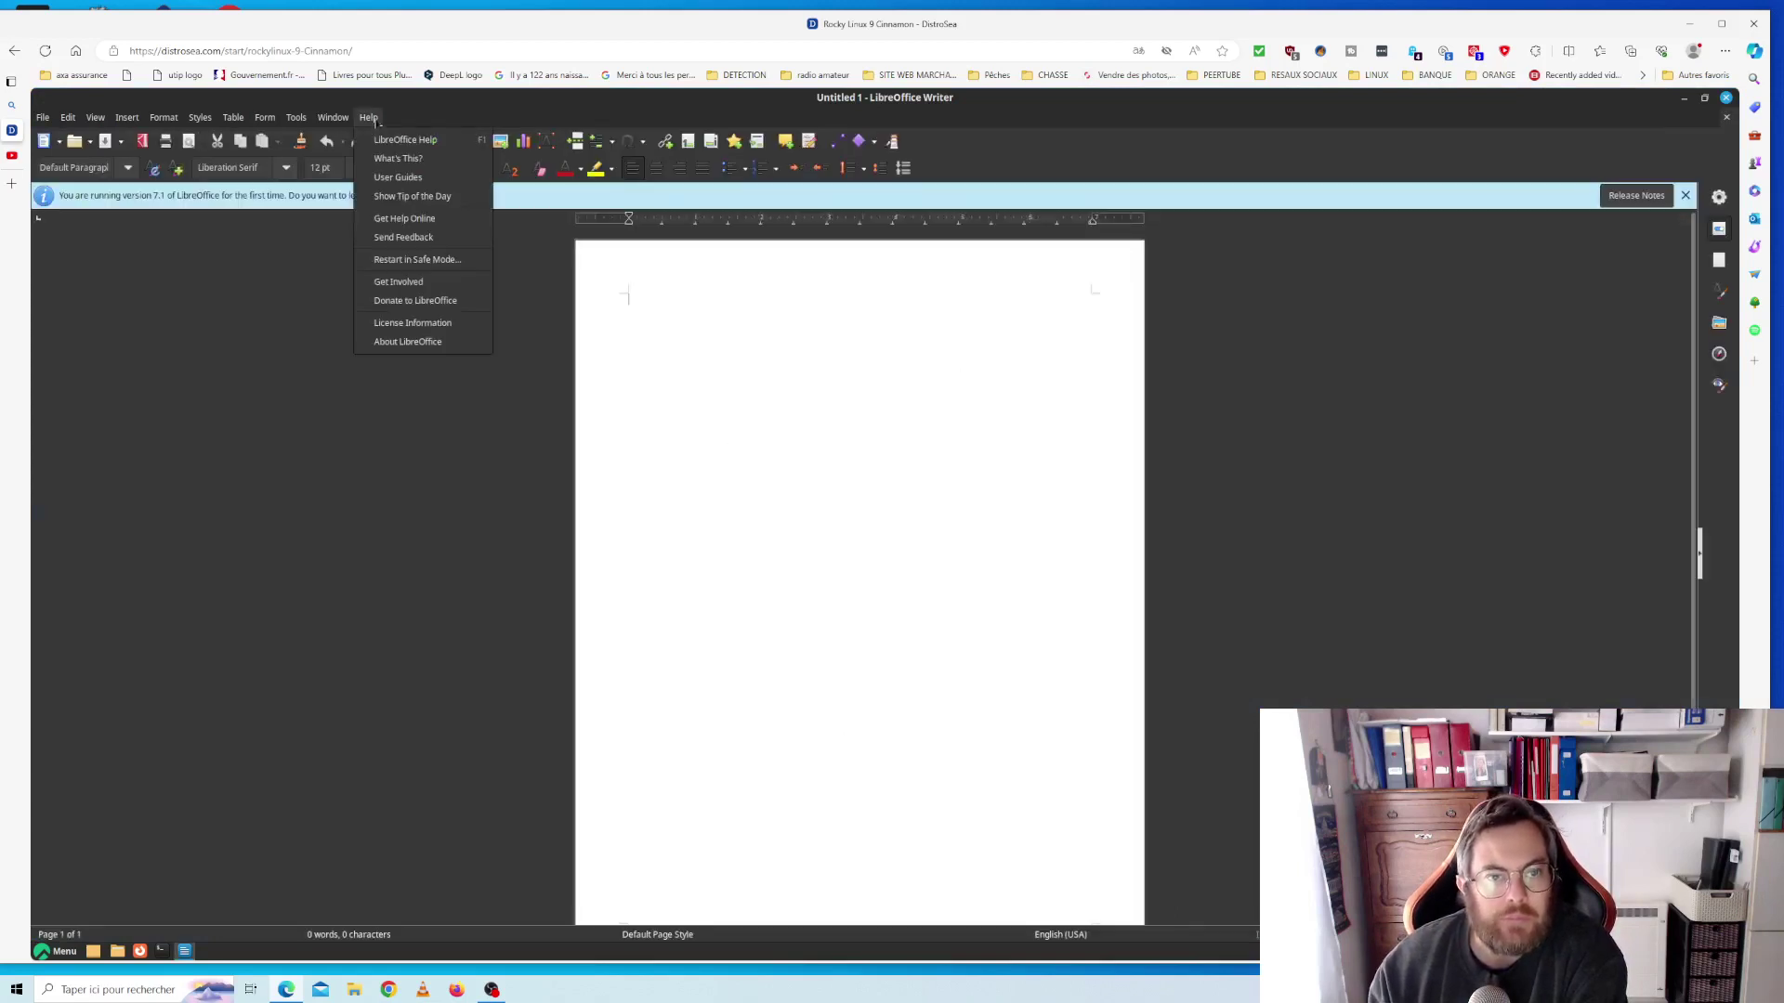
pyautogui.click(504, 369)
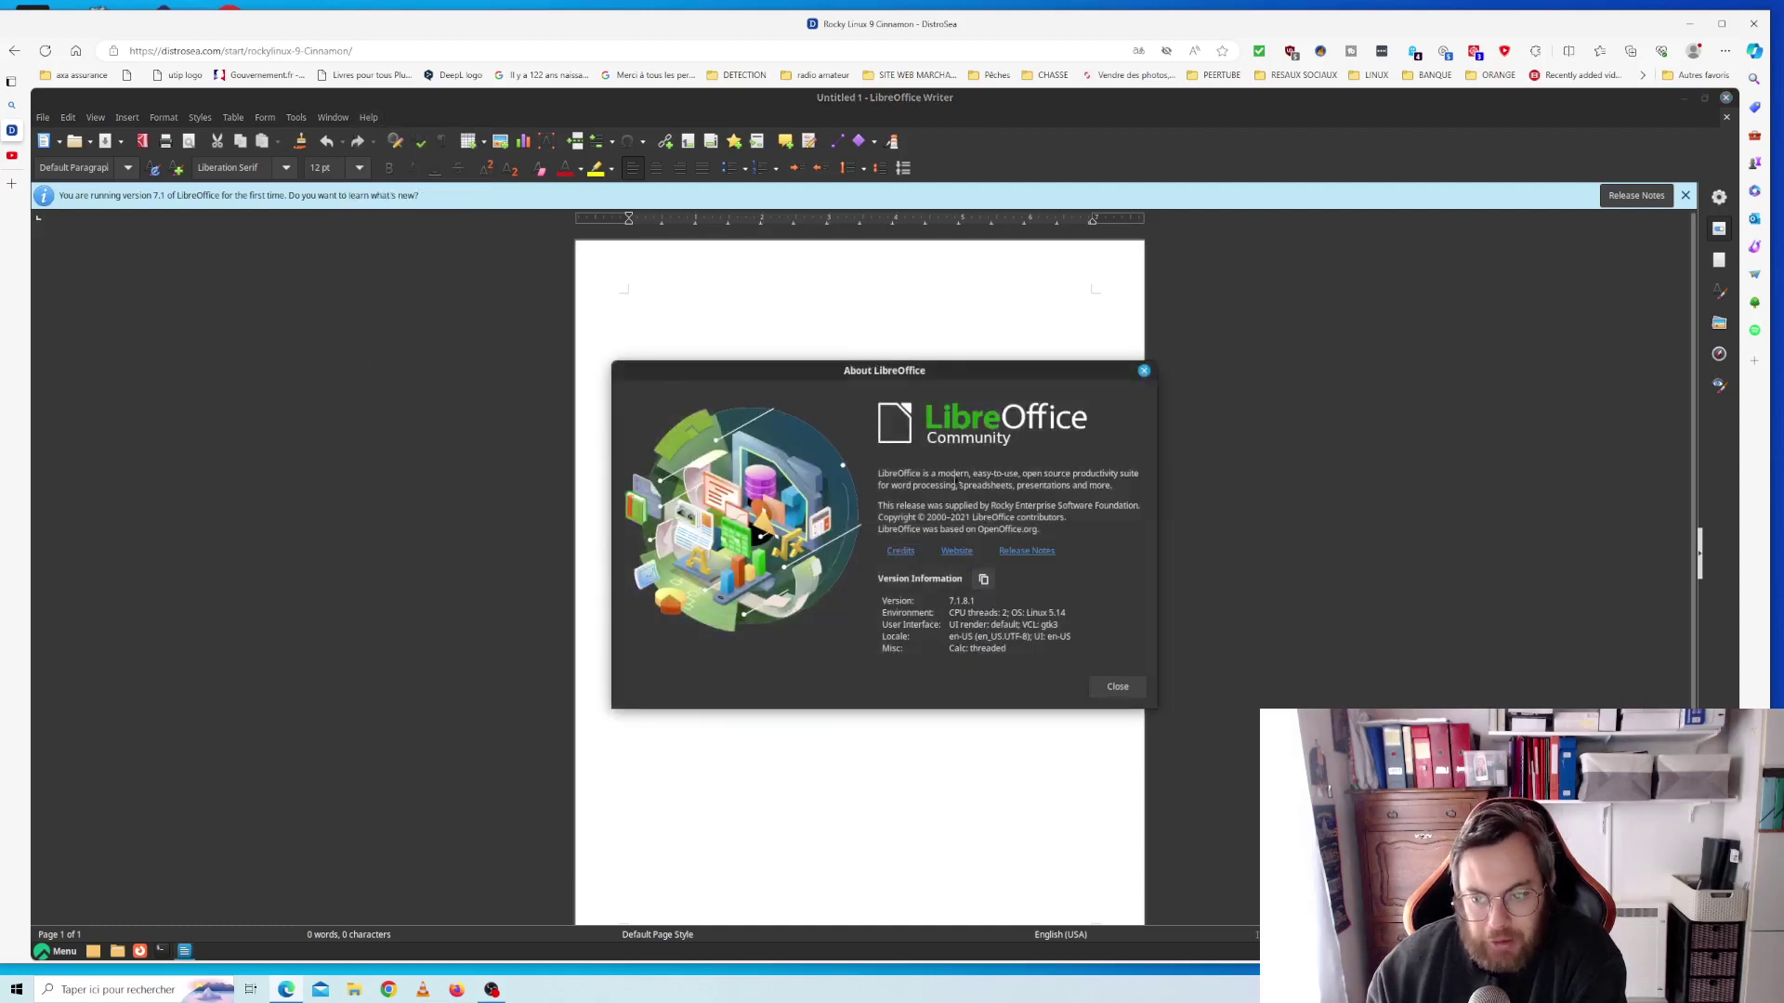
pyautogui.click(1144, 372)
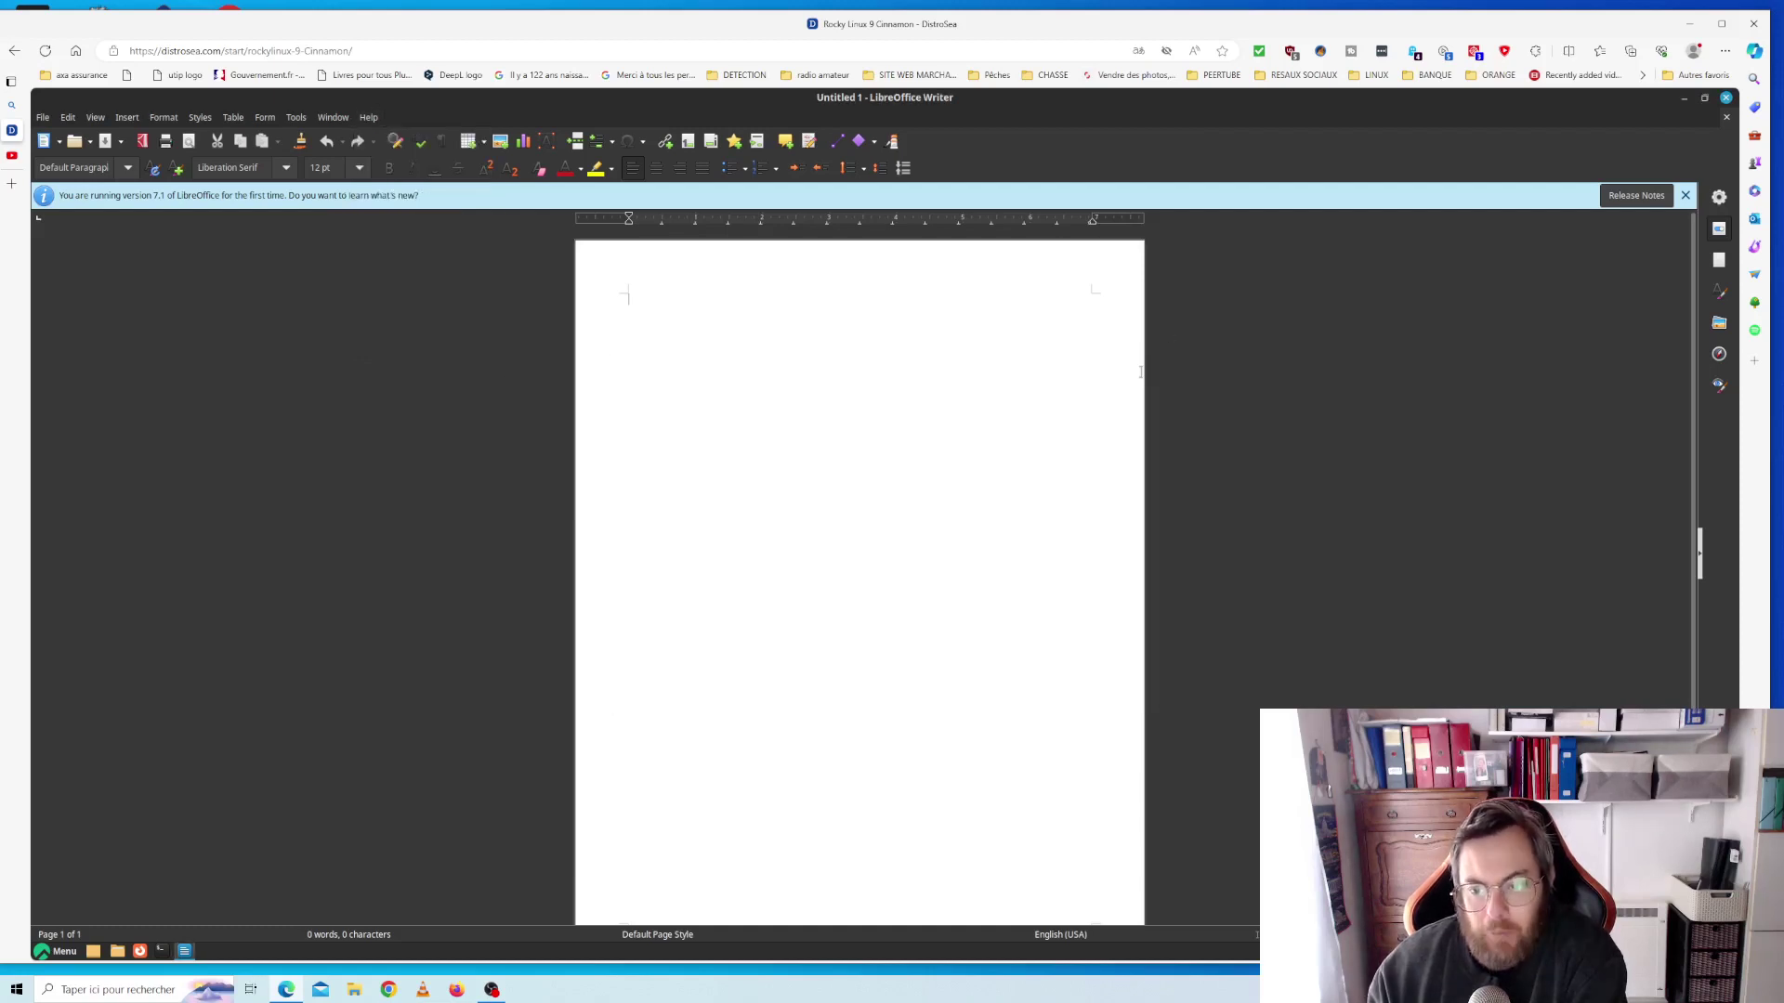
# Close LibreOffice Writer and look through the Administration and Preferences categories of the application menu
pyautogui.click(1728, 98)
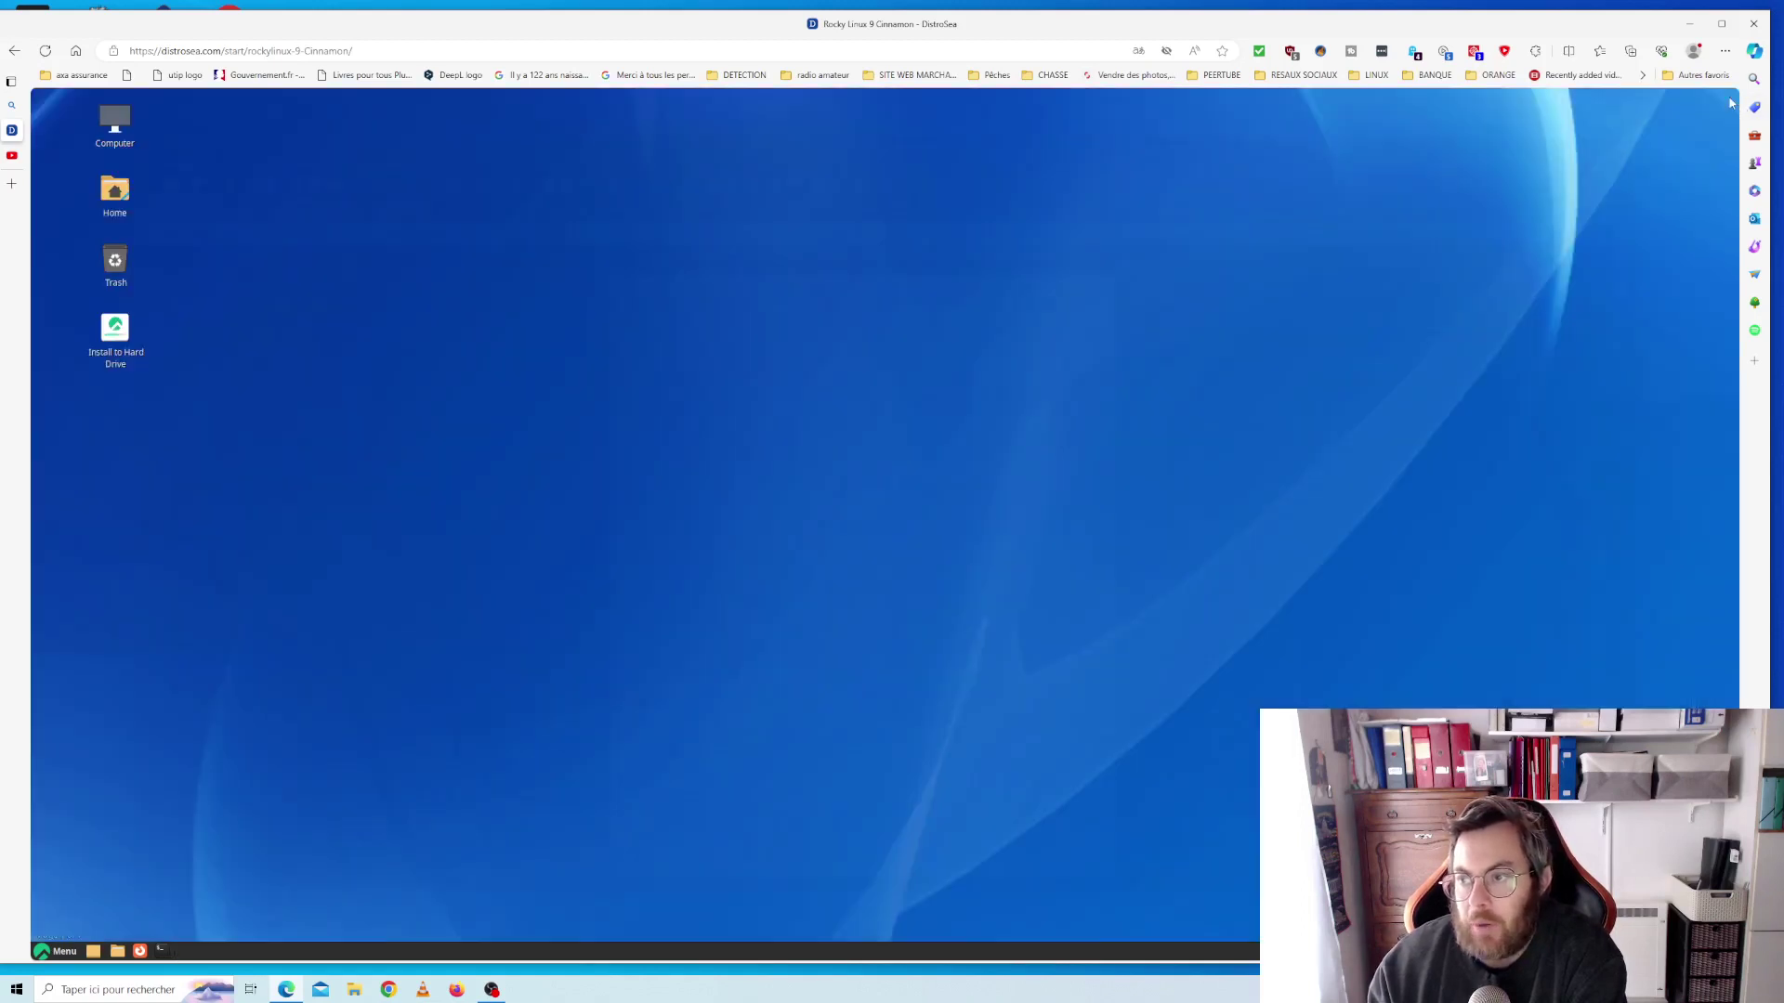
pyautogui.click(55, 949)
pyautogui.moveTo(156, 813)
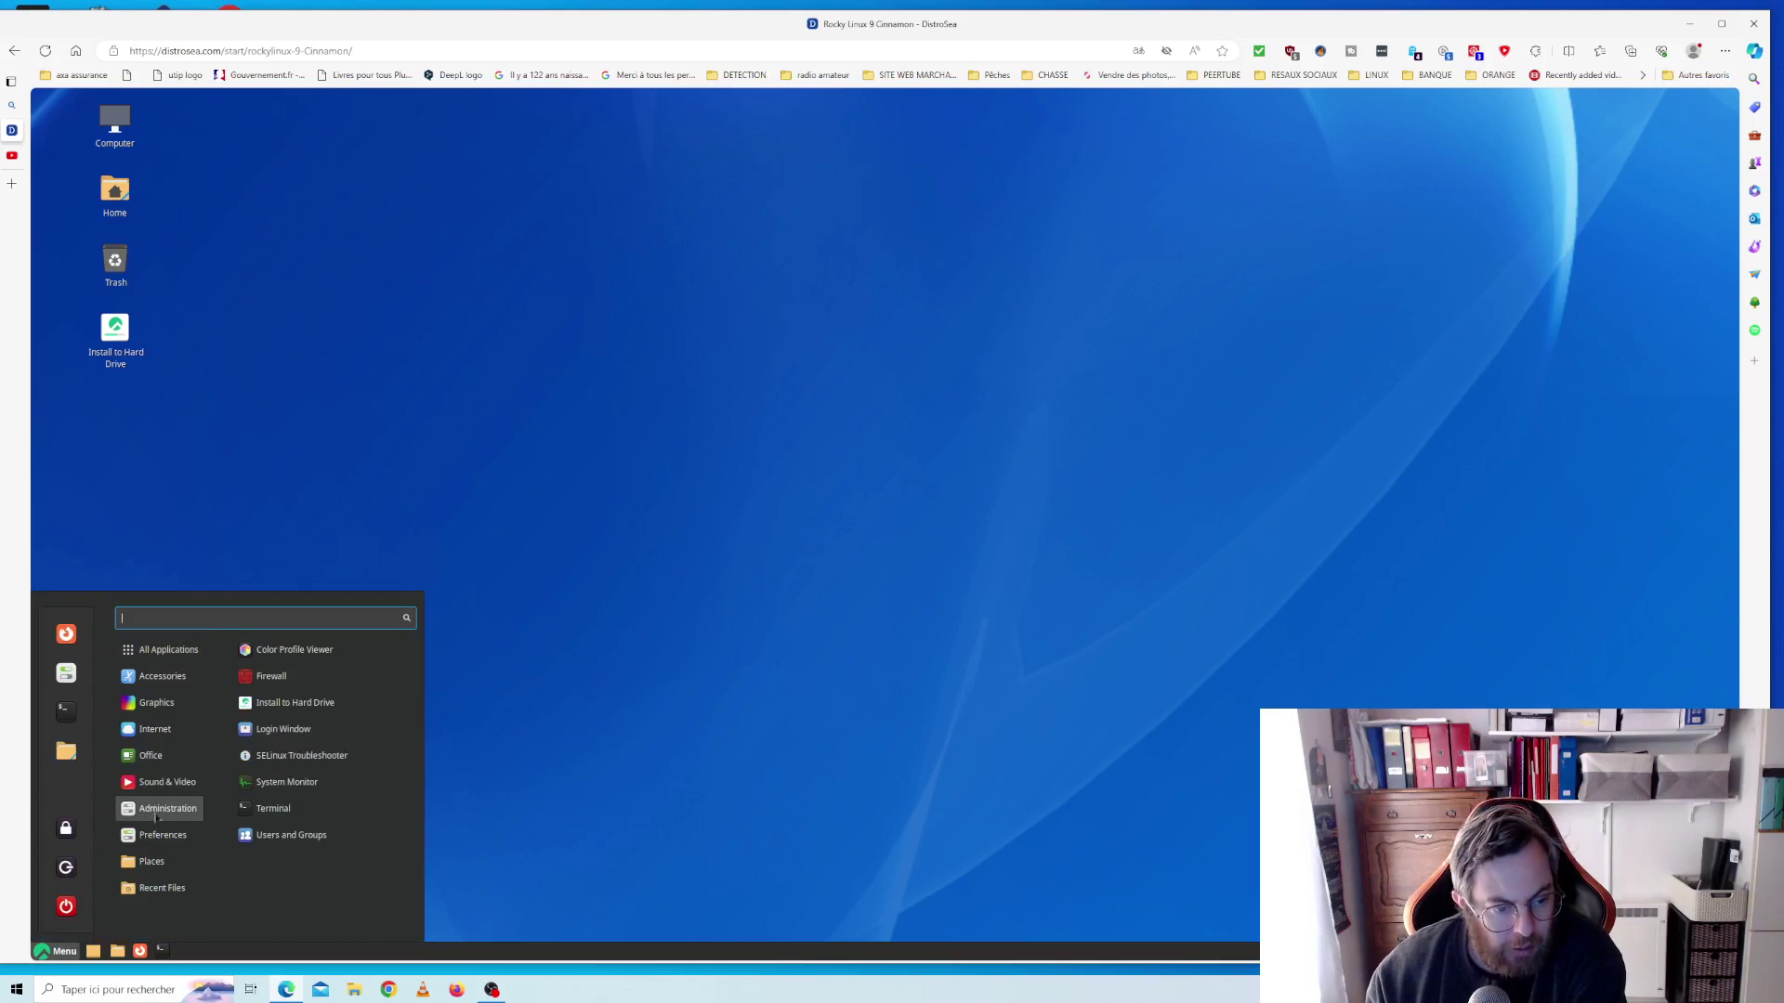
pyautogui.scroll(-5, 299, 751)
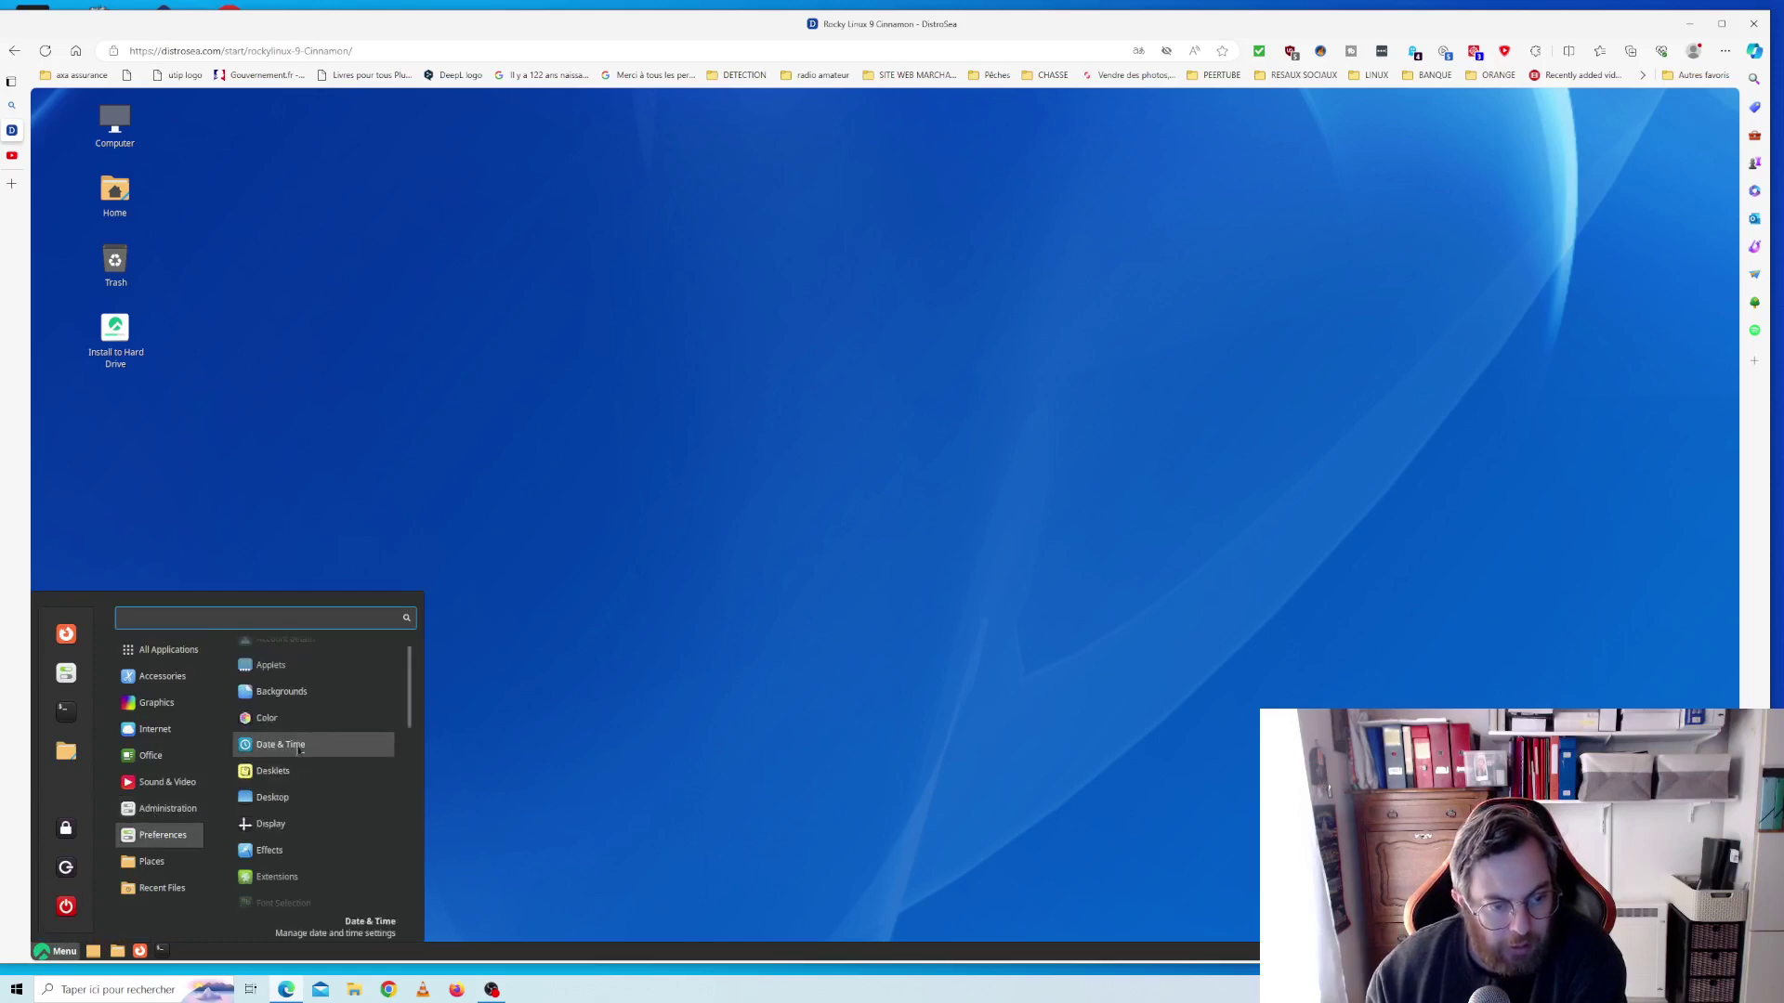
pyautogui.scroll(-3, 299, 751)
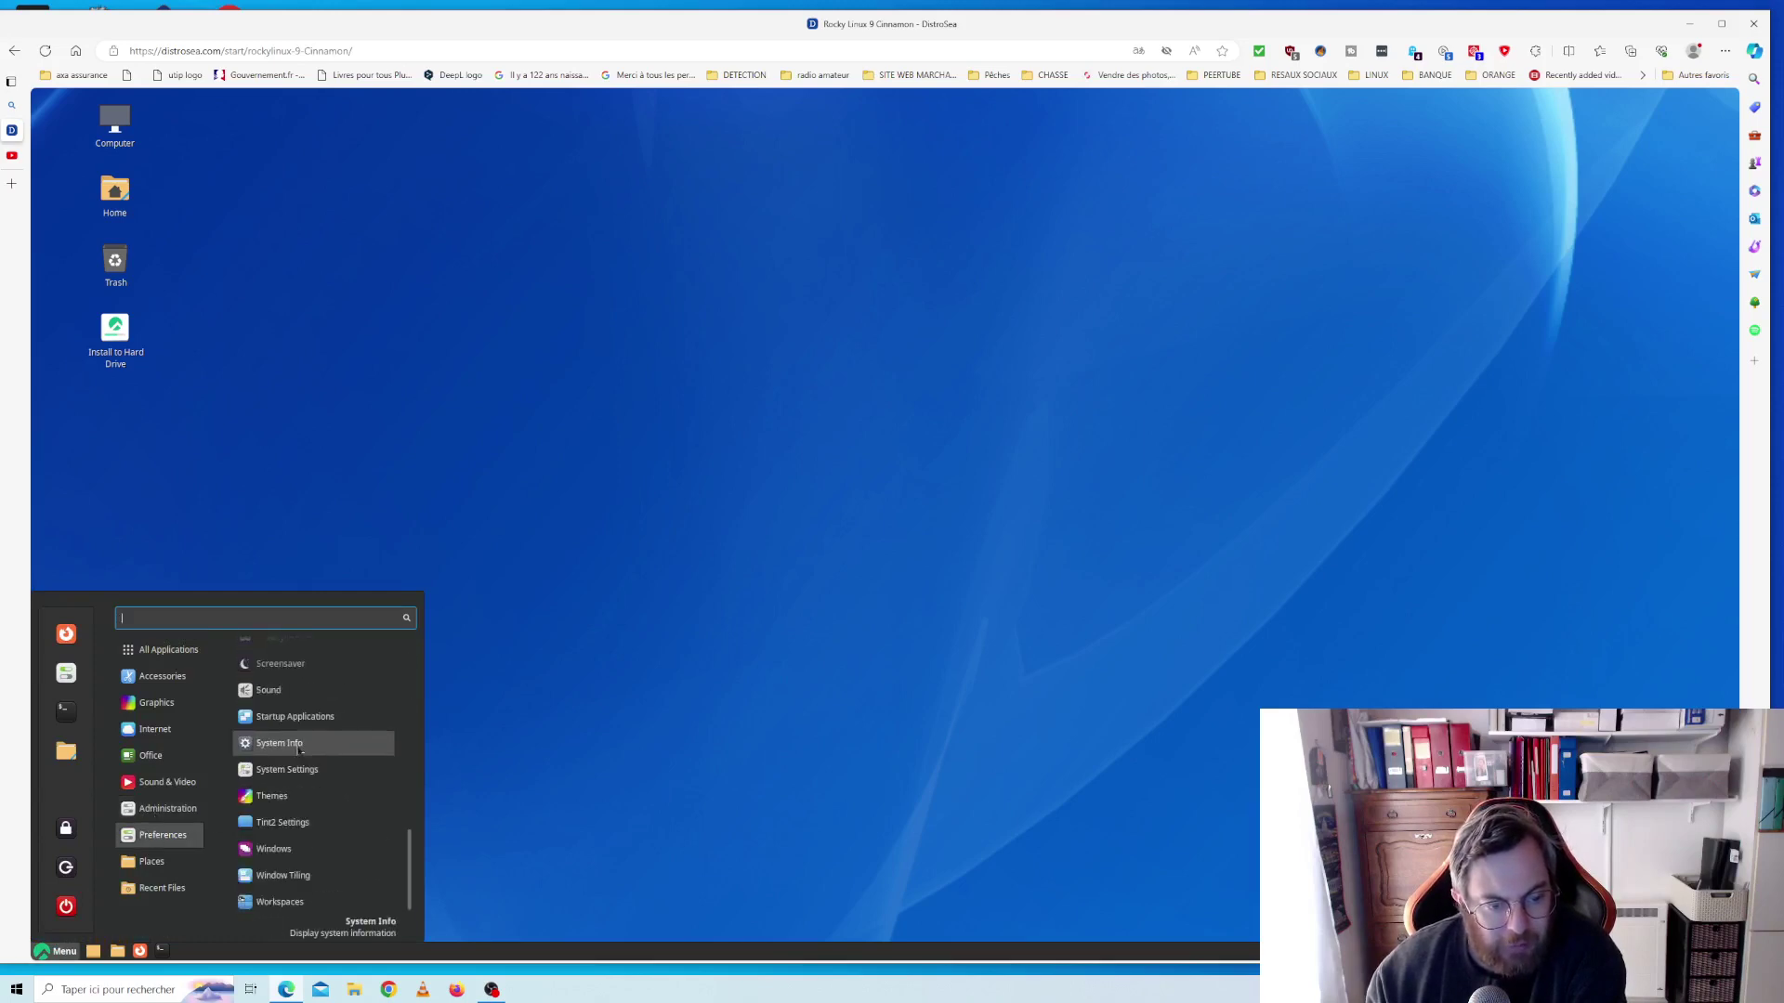
pyautogui.scroll(8, 299, 749)
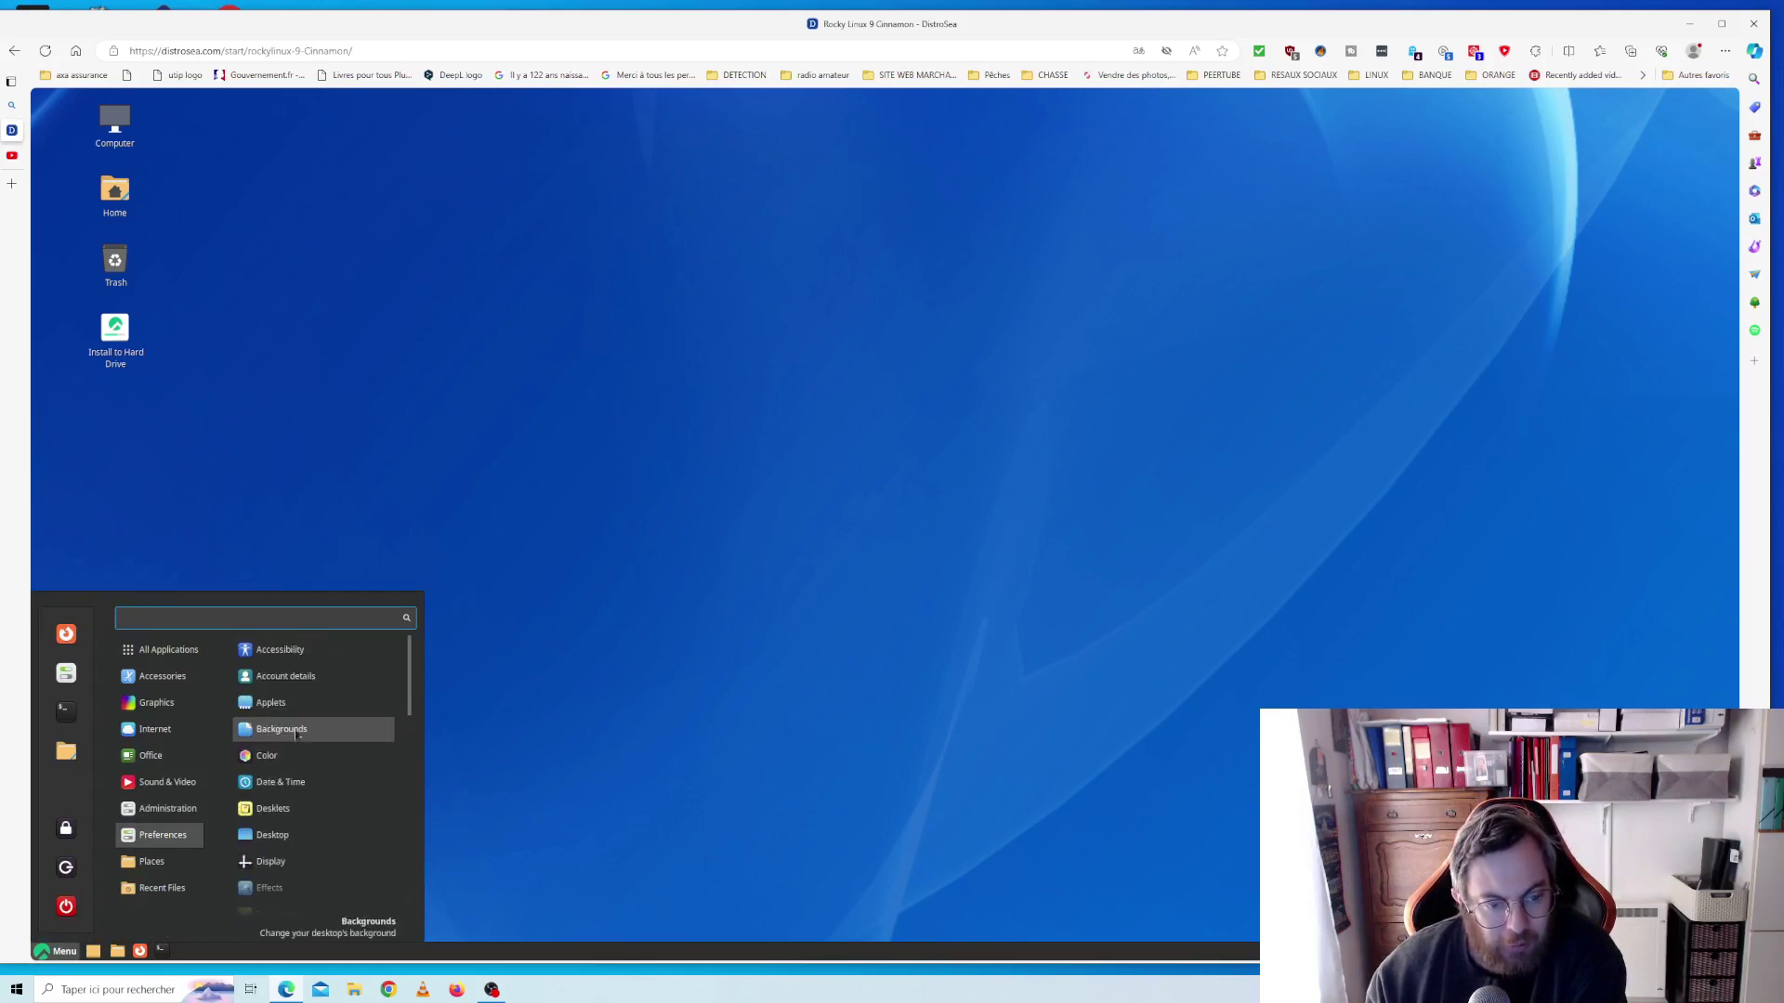
# Open Backgrounds, try the Adwaita default wallpaper, and apply the first Rocky Linux 9 image from the Default collection
pyautogui.click(281, 729)
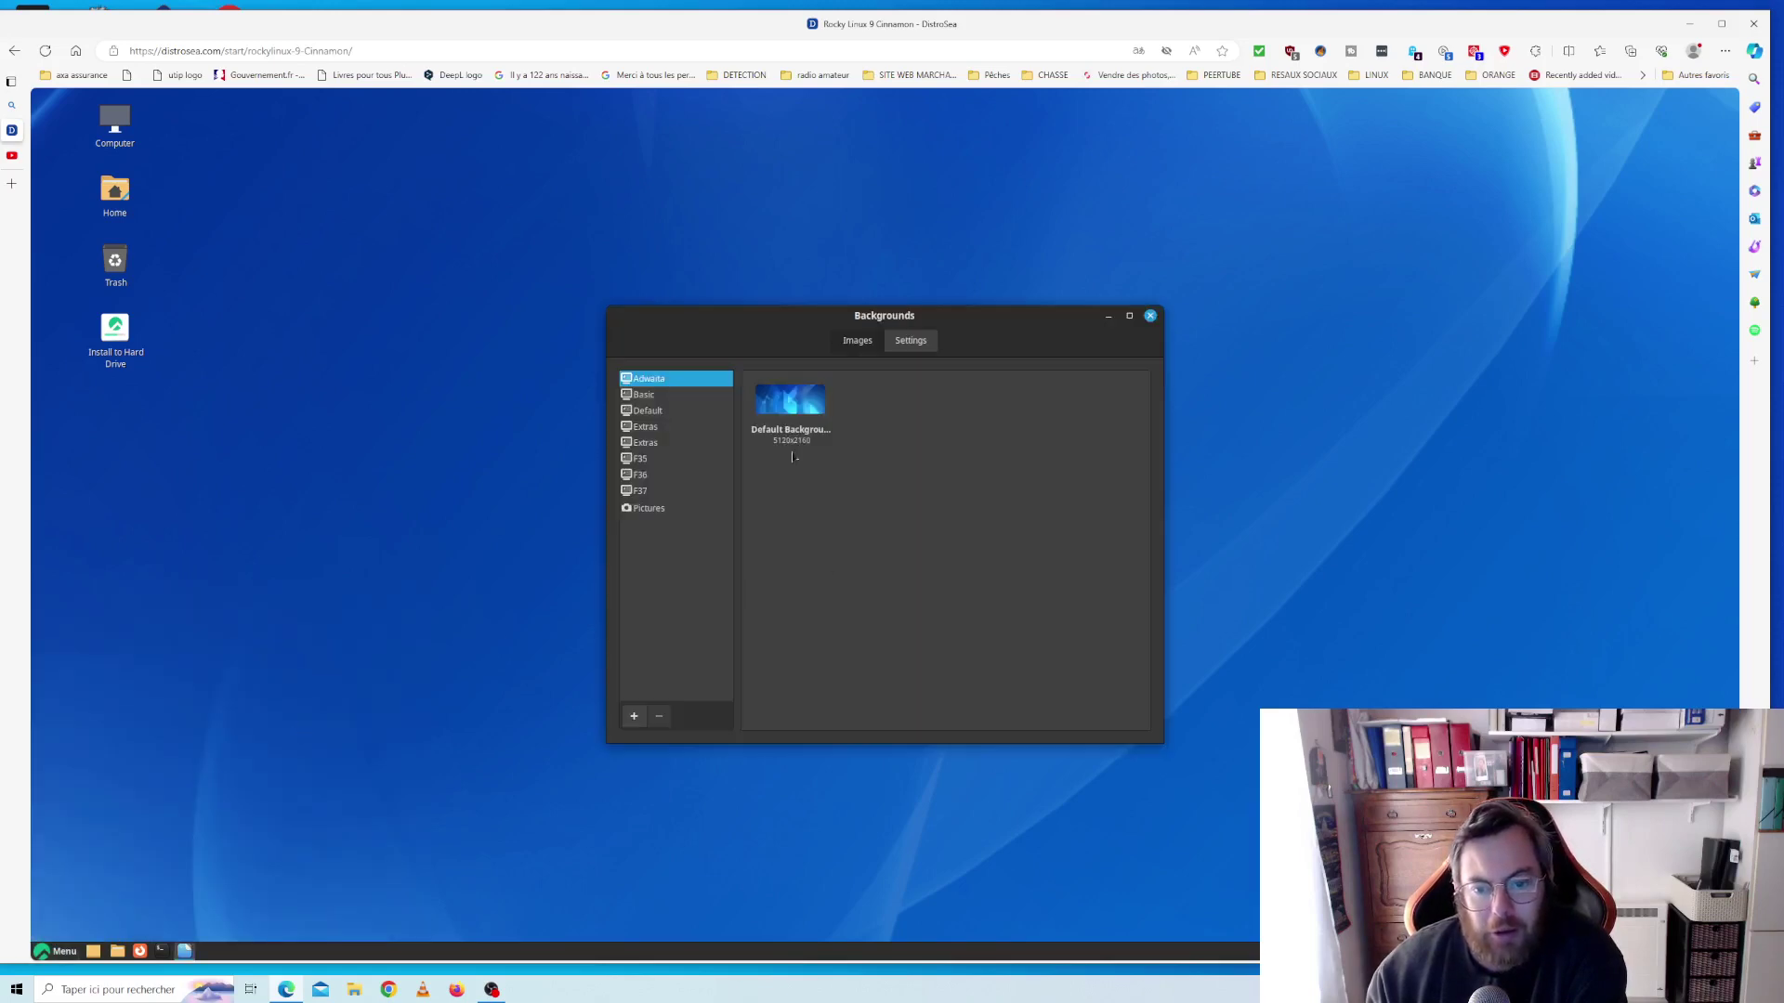
pyautogui.click(792, 403)
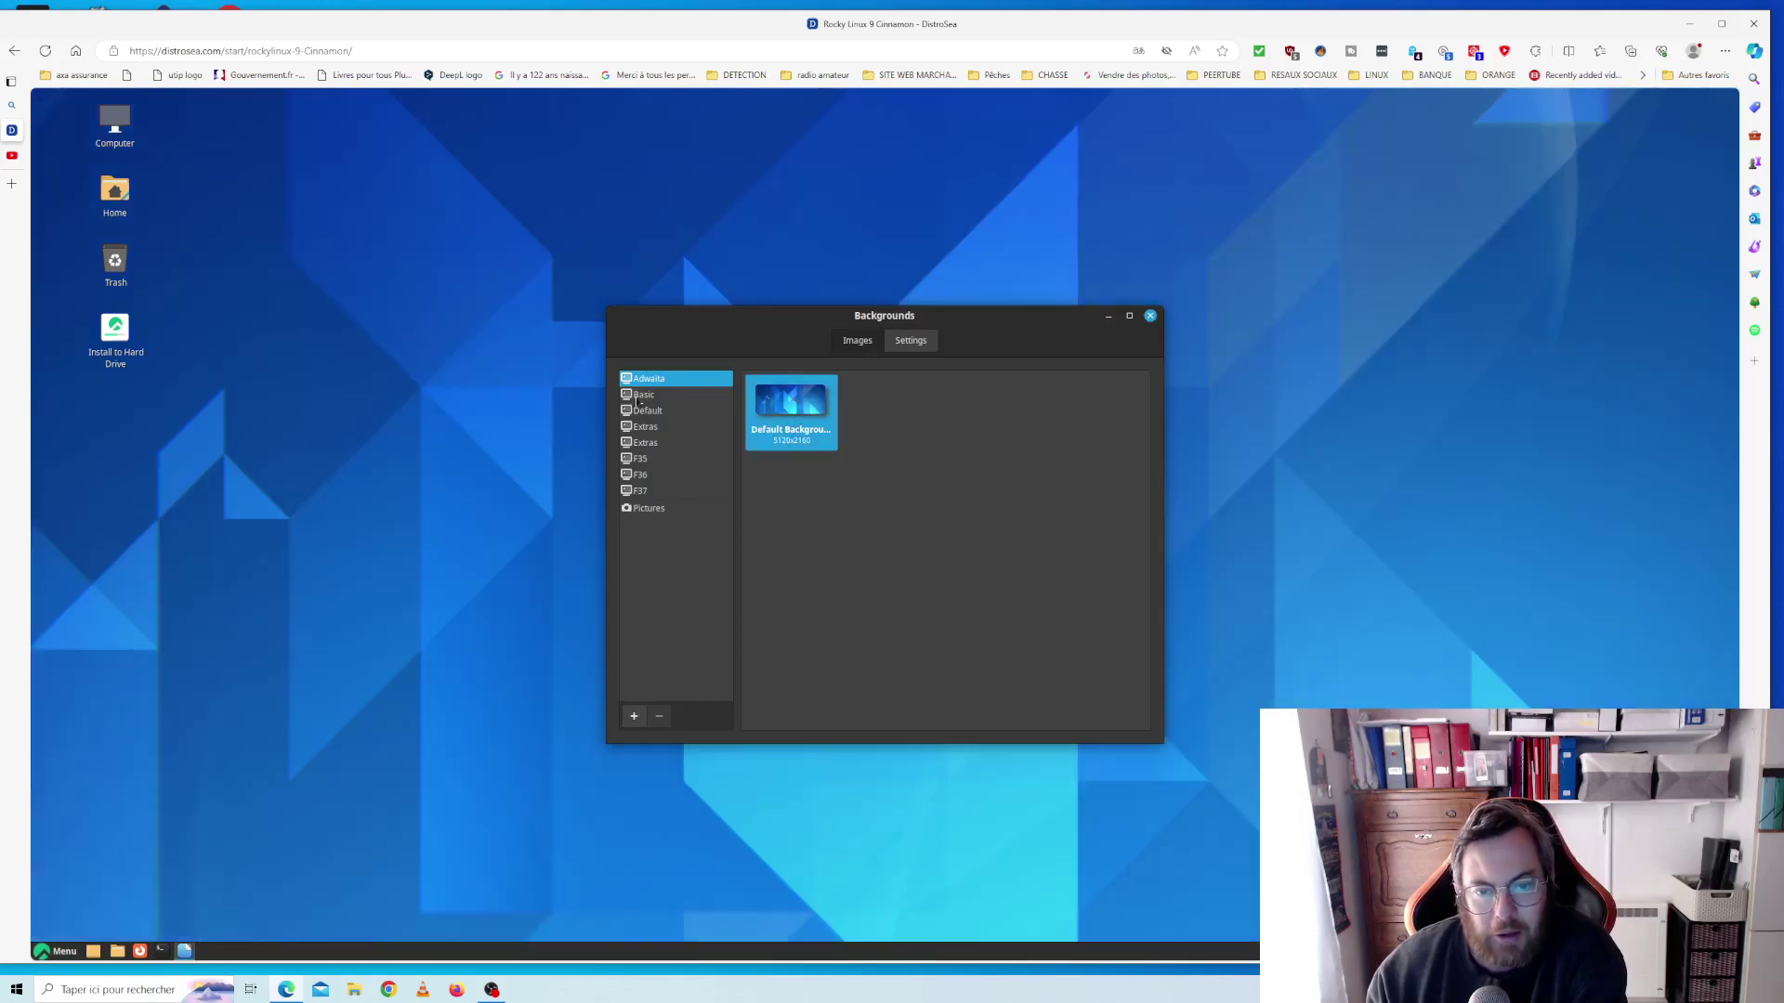
pyautogui.click(640, 395)
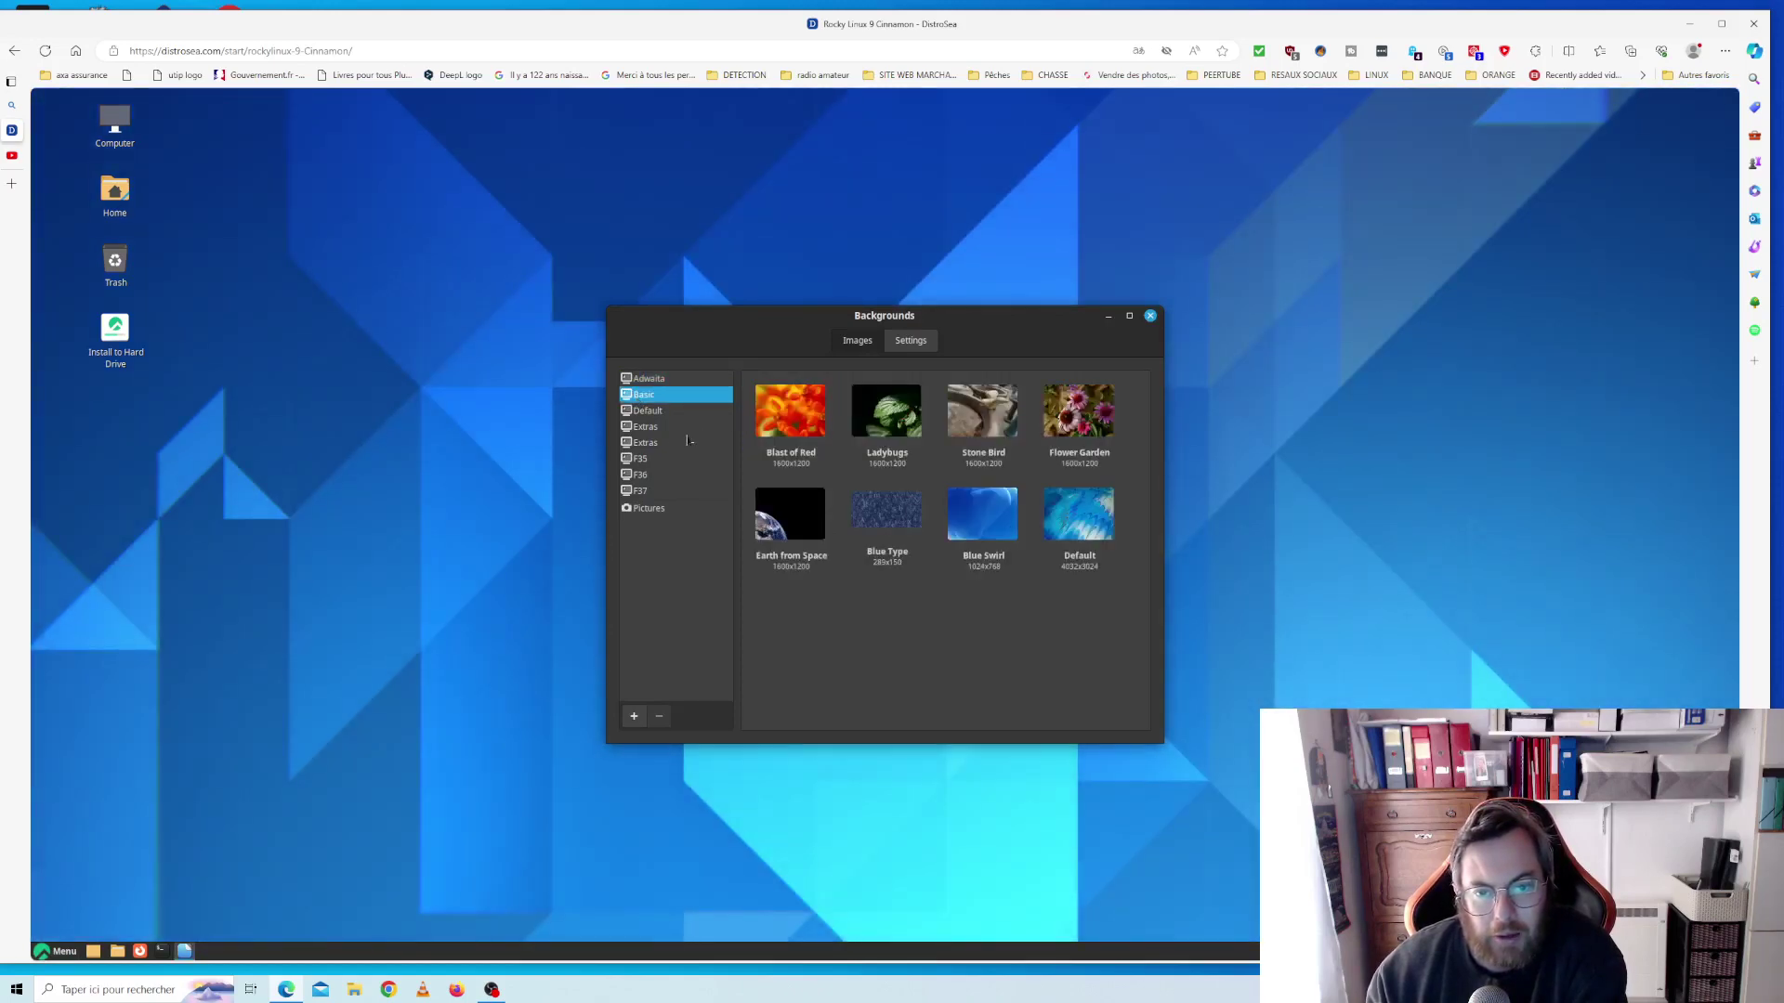
pyautogui.click(649, 414)
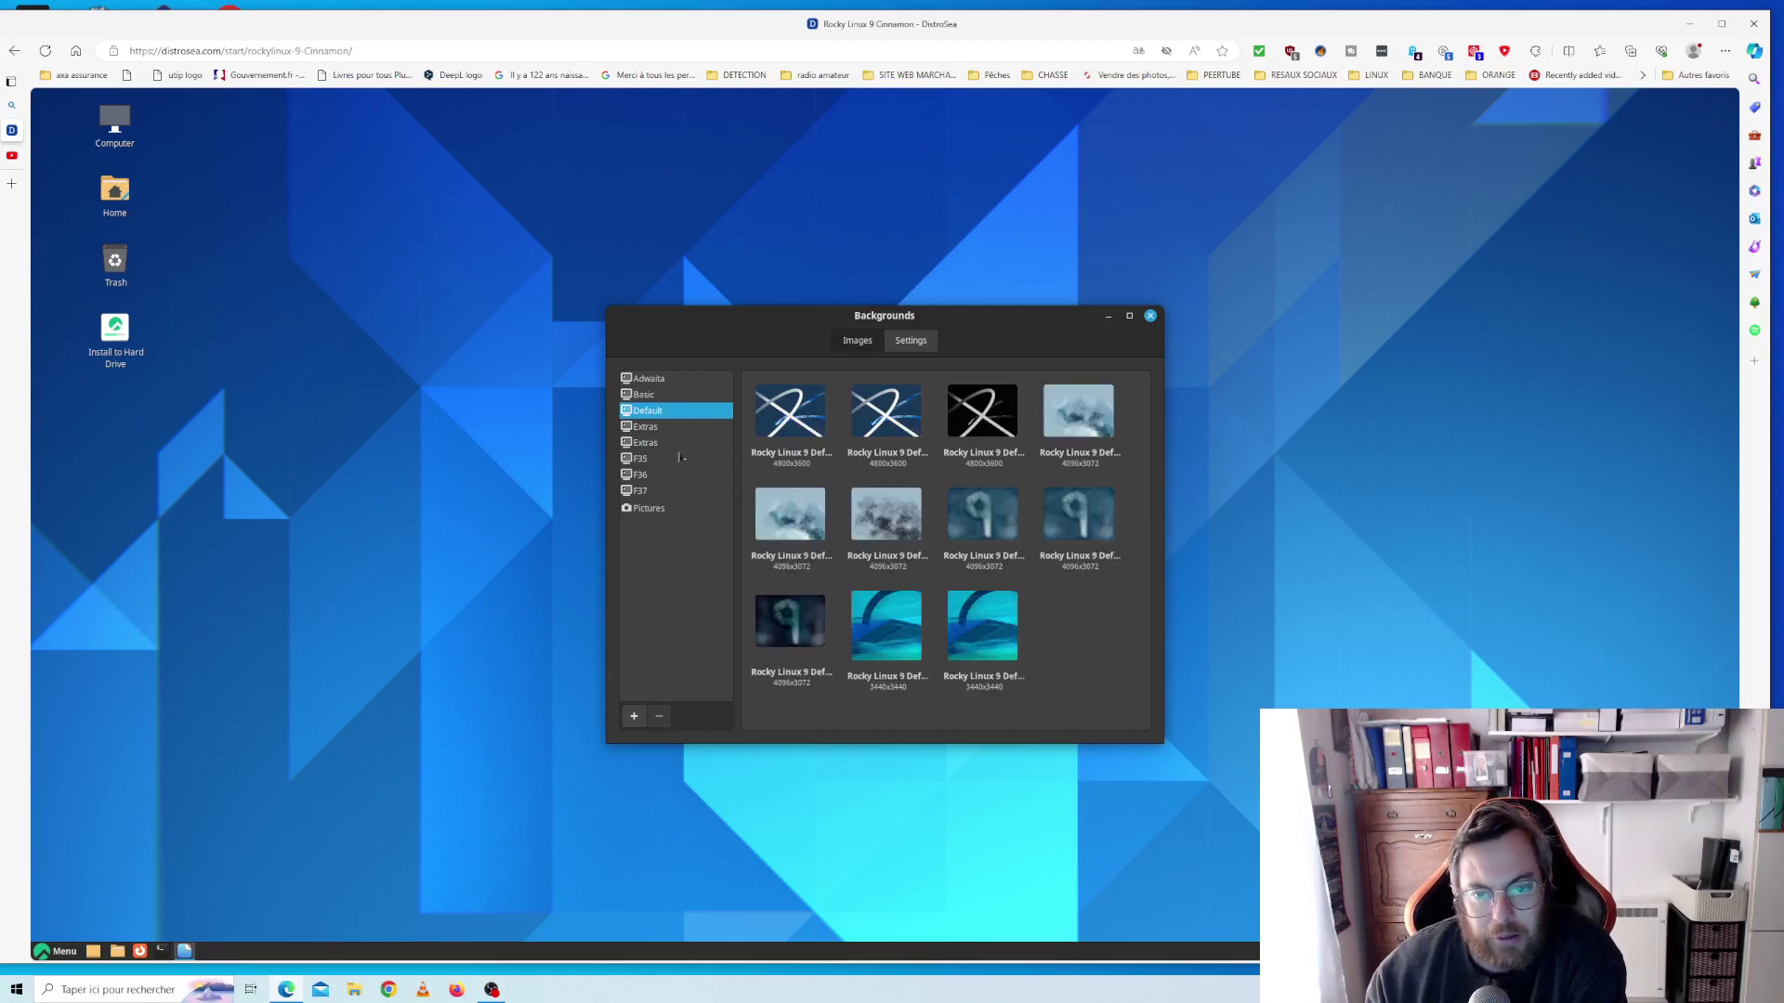
pyautogui.click(805, 422)
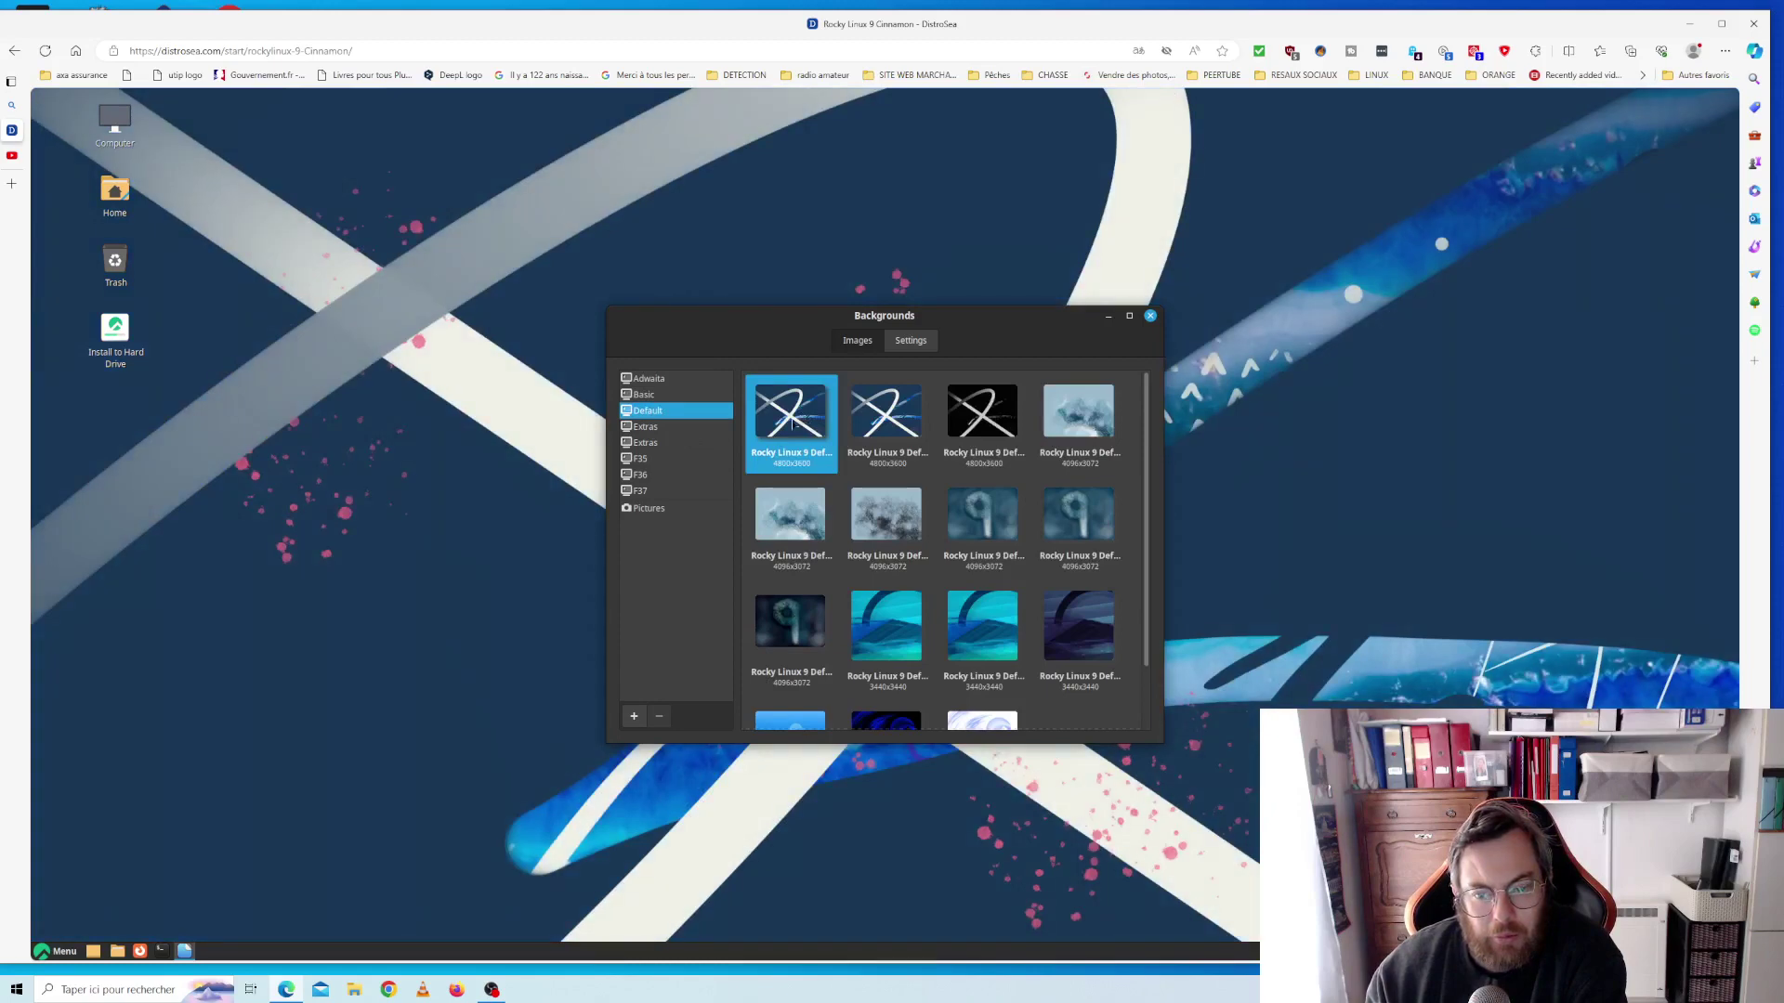
# Look through the second Extras, F36 and Basic wallpaper collections and close Backgrounds
pyautogui.click(643, 443)
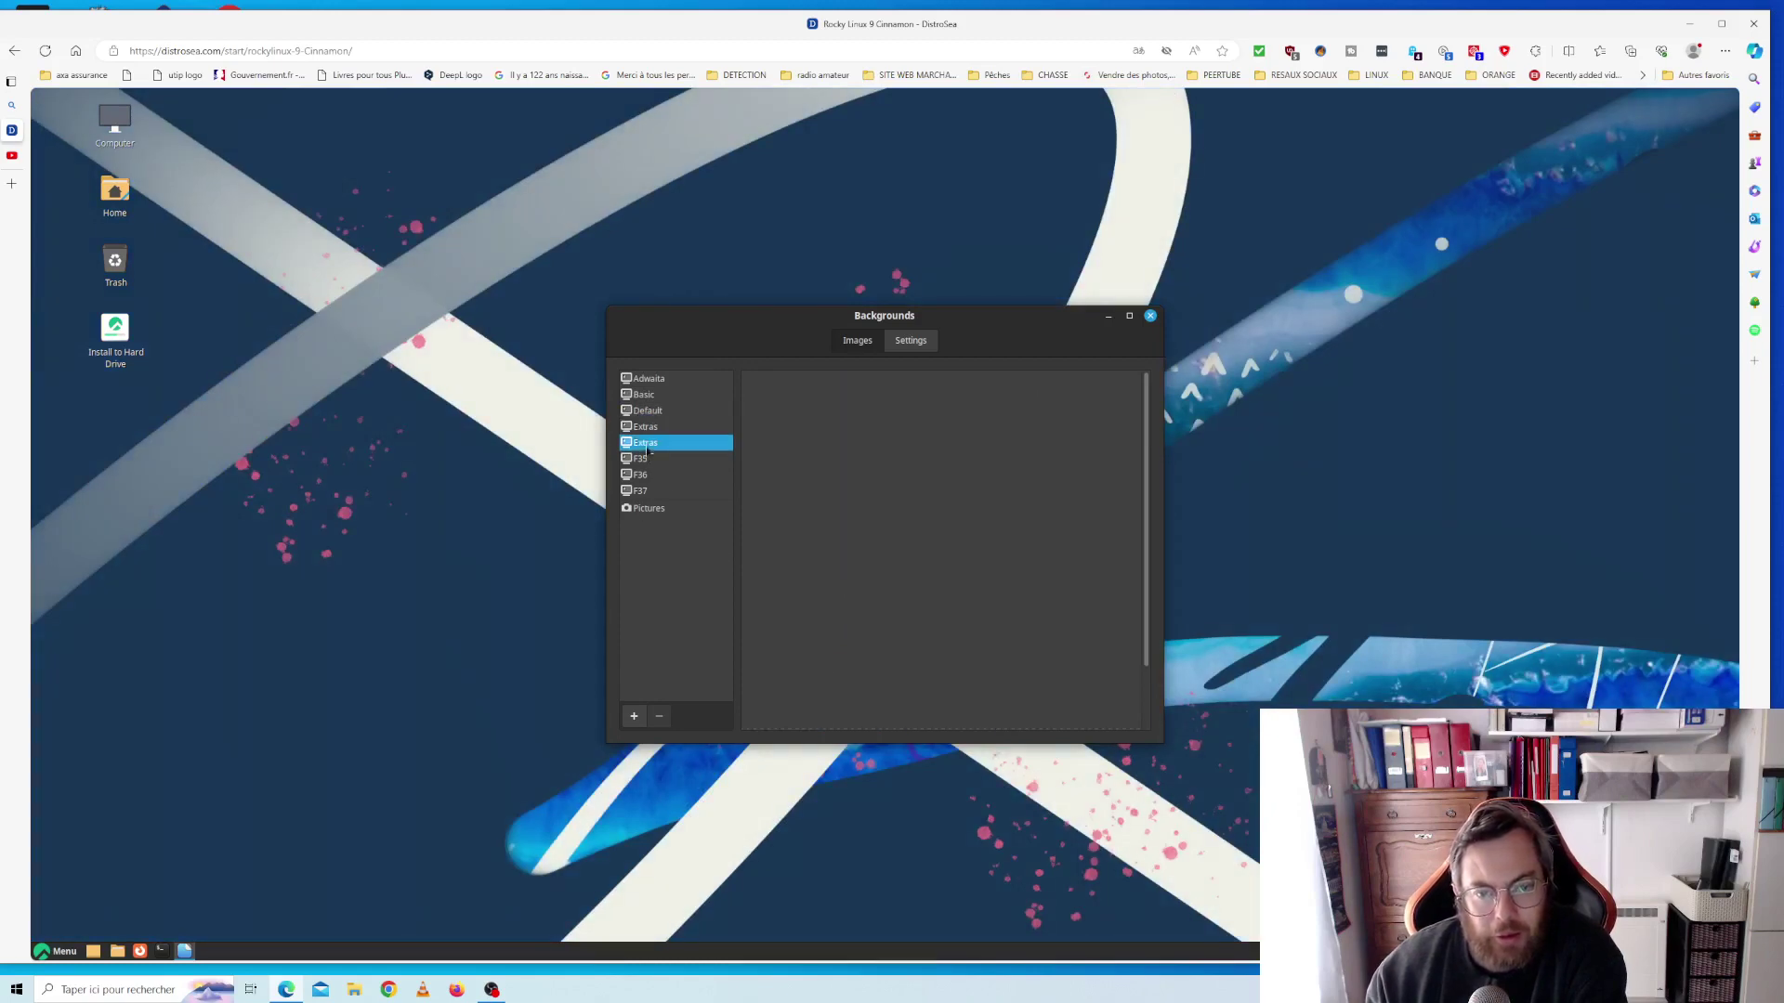
pyautogui.click(638, 474)
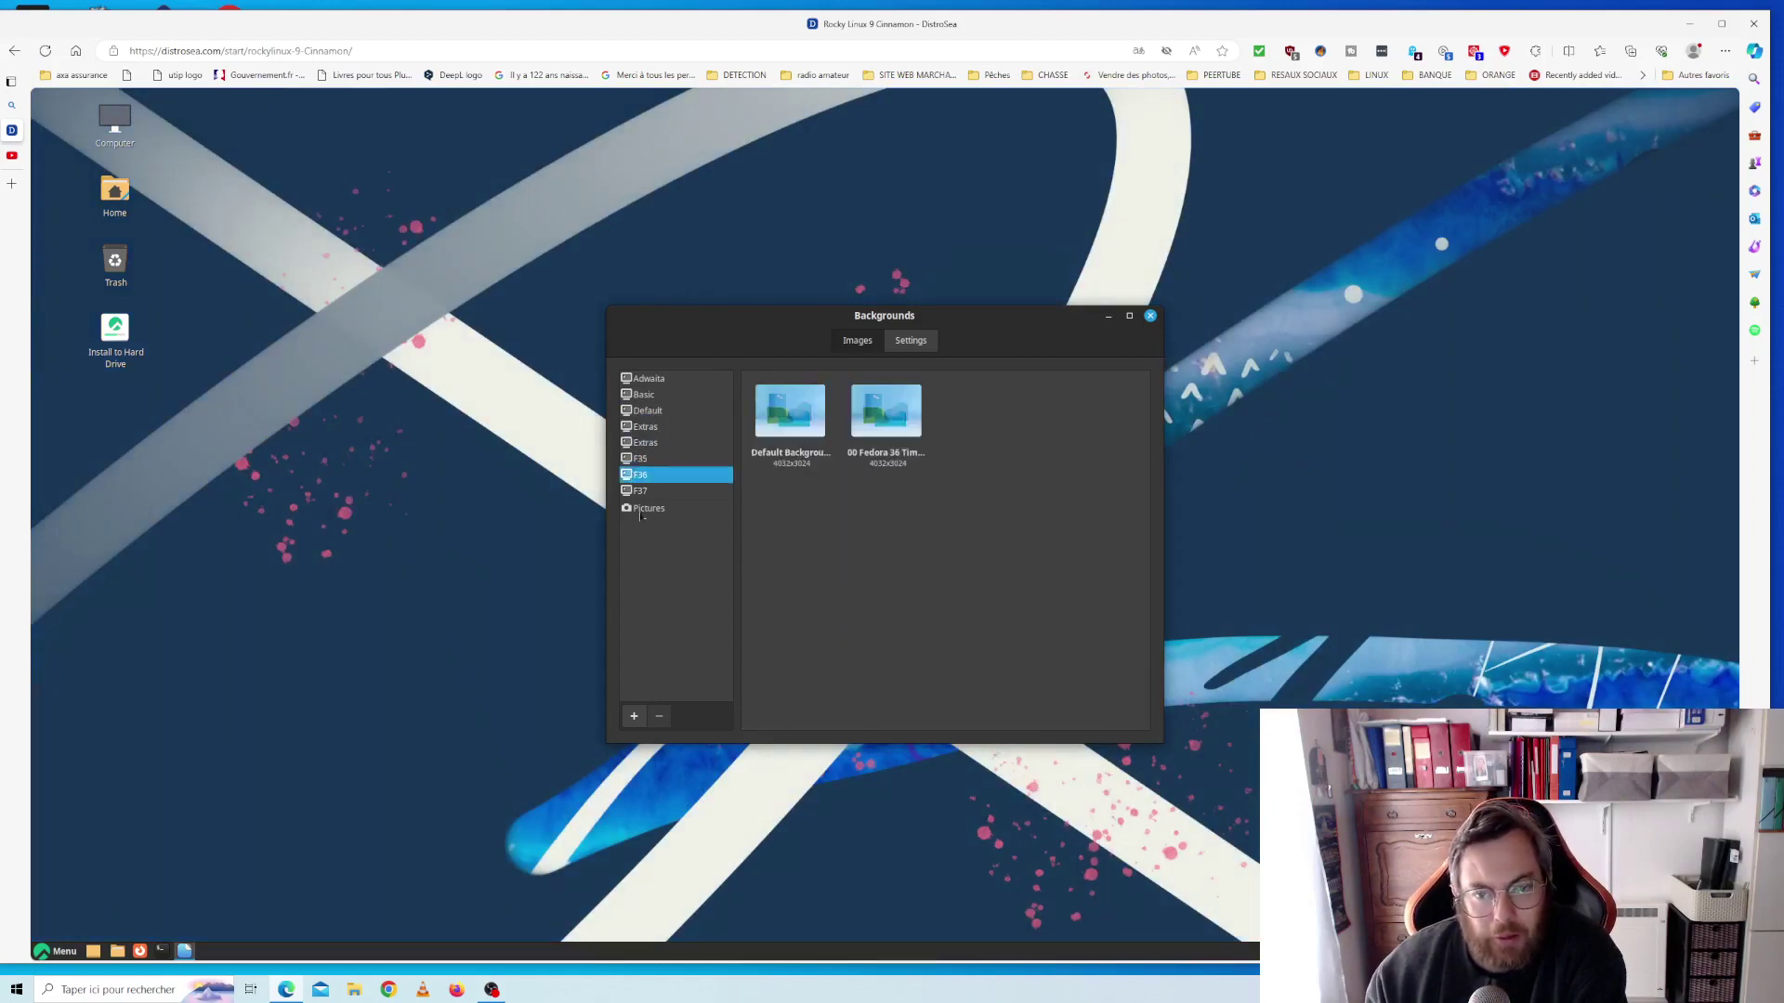
pyautogui.click(644, 395)
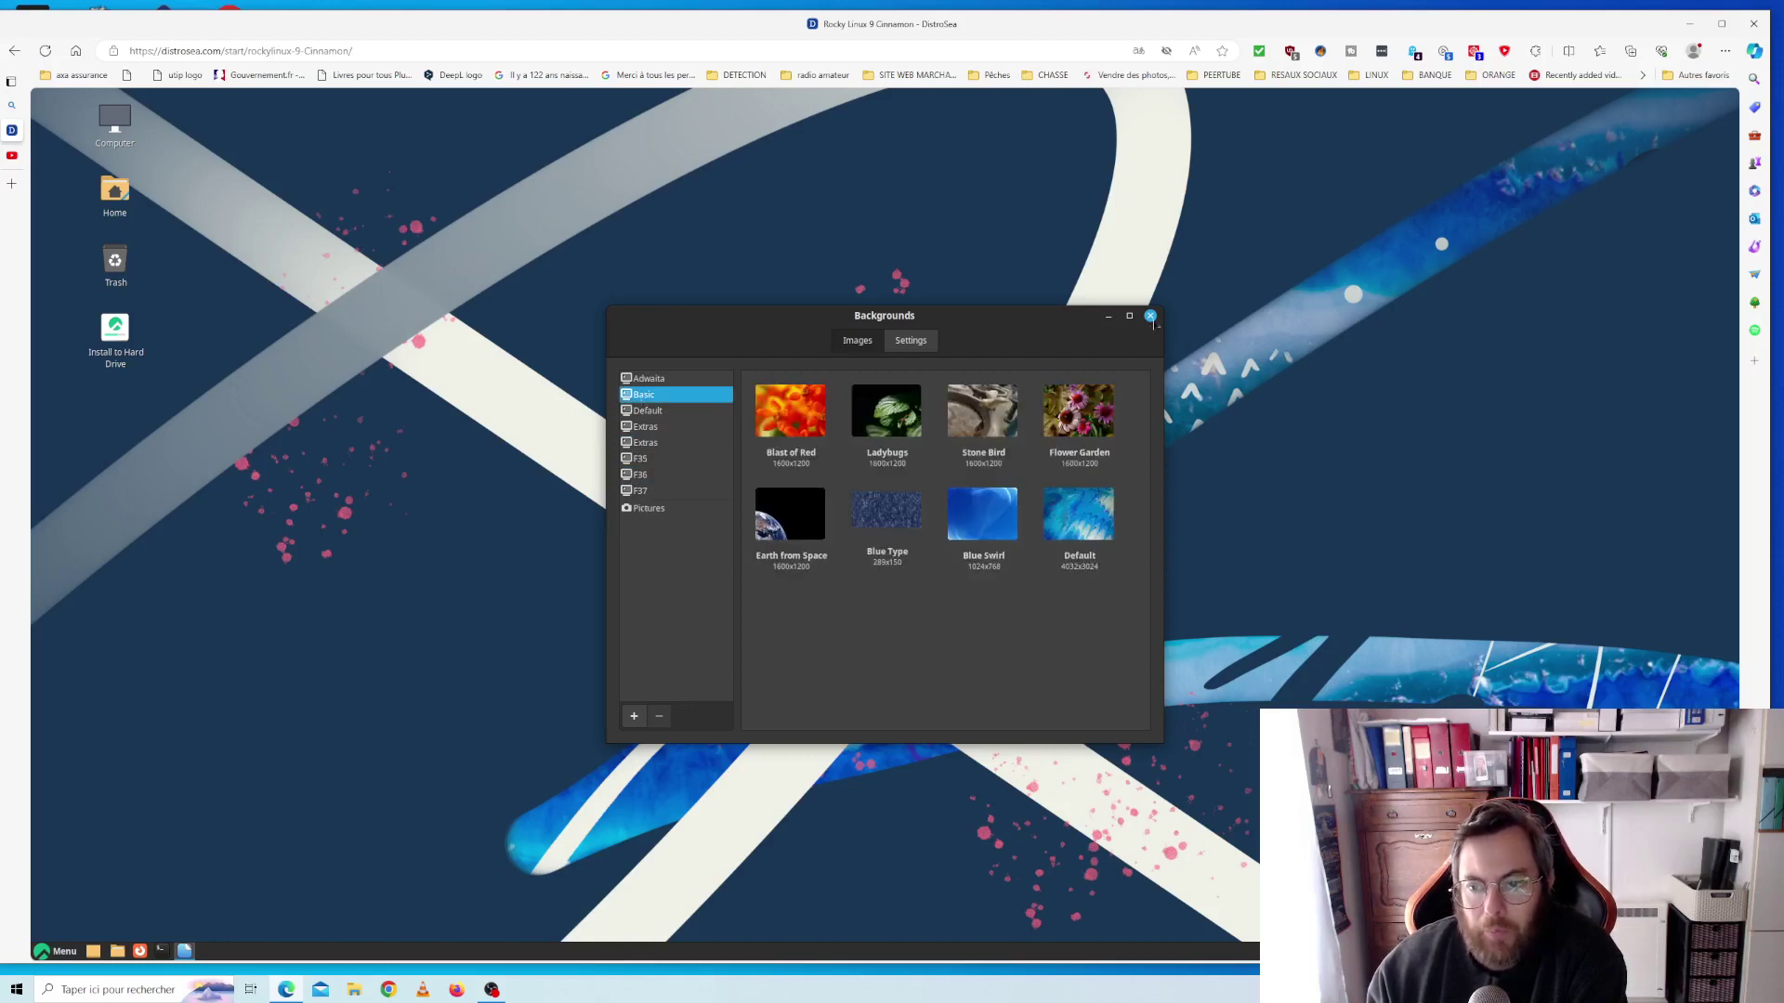
pyautogui.click(1151, 316)
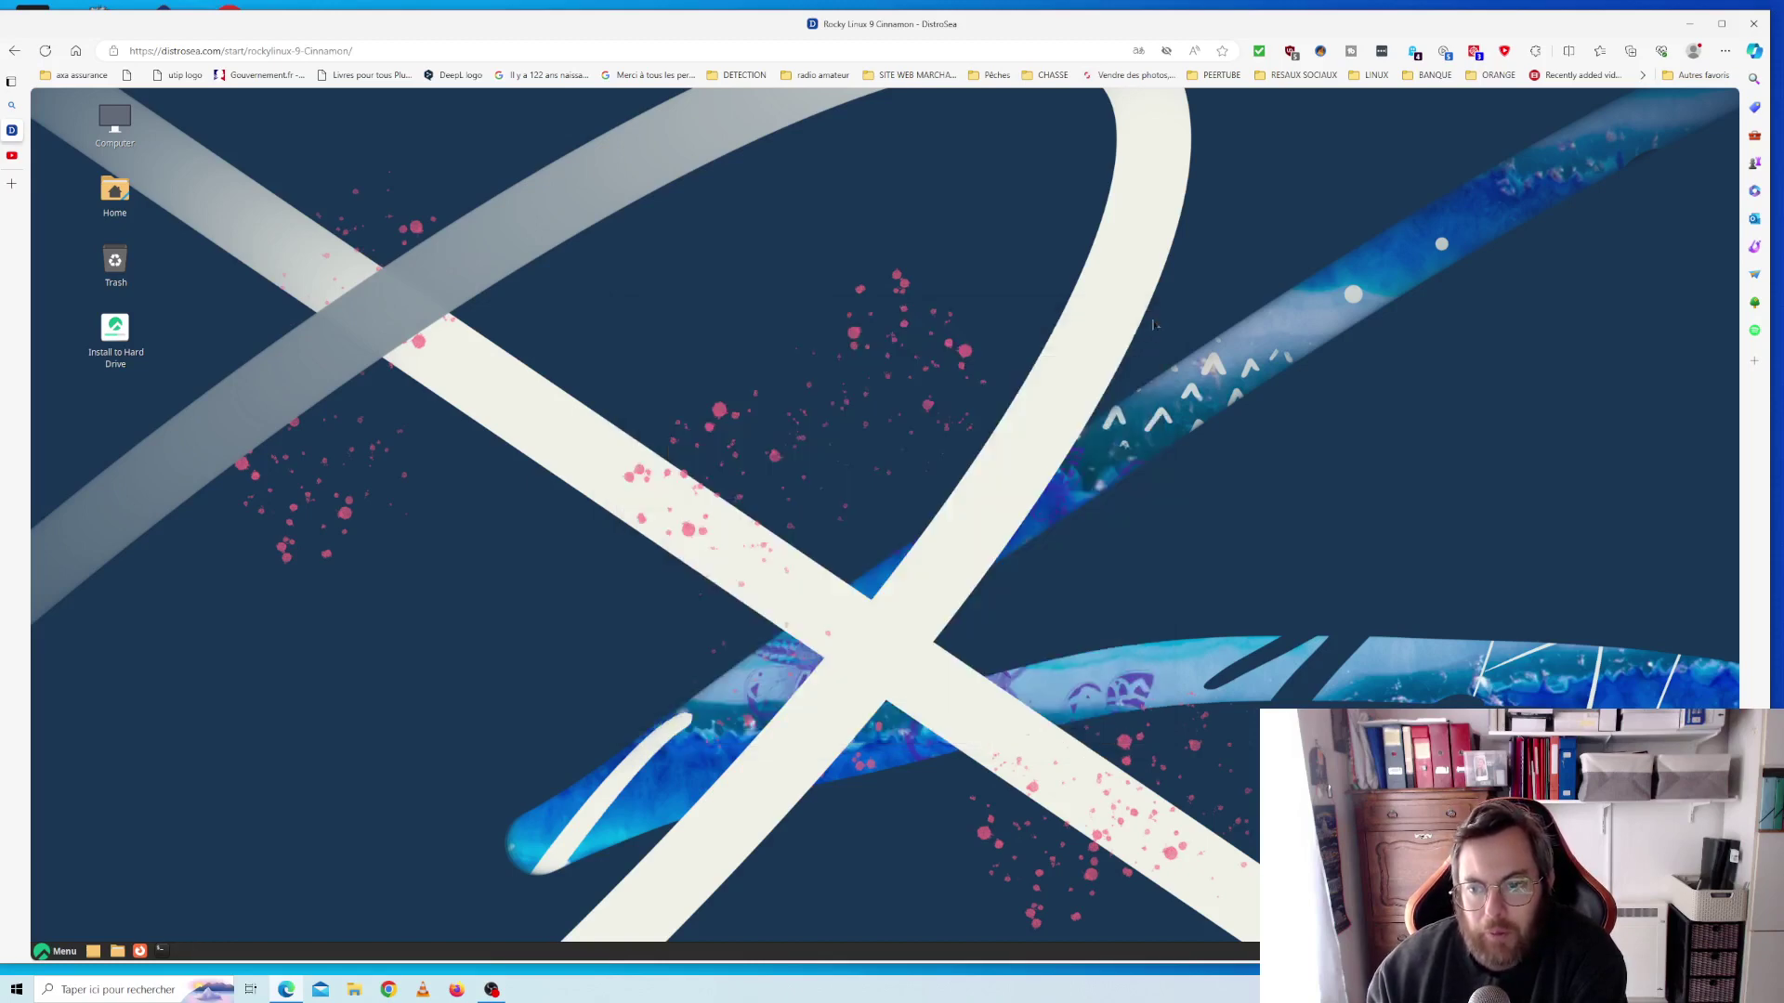
# Look through the complete list of installed applications in the application menu, down to Parole Media Player
pyautogui.click(56, 951)
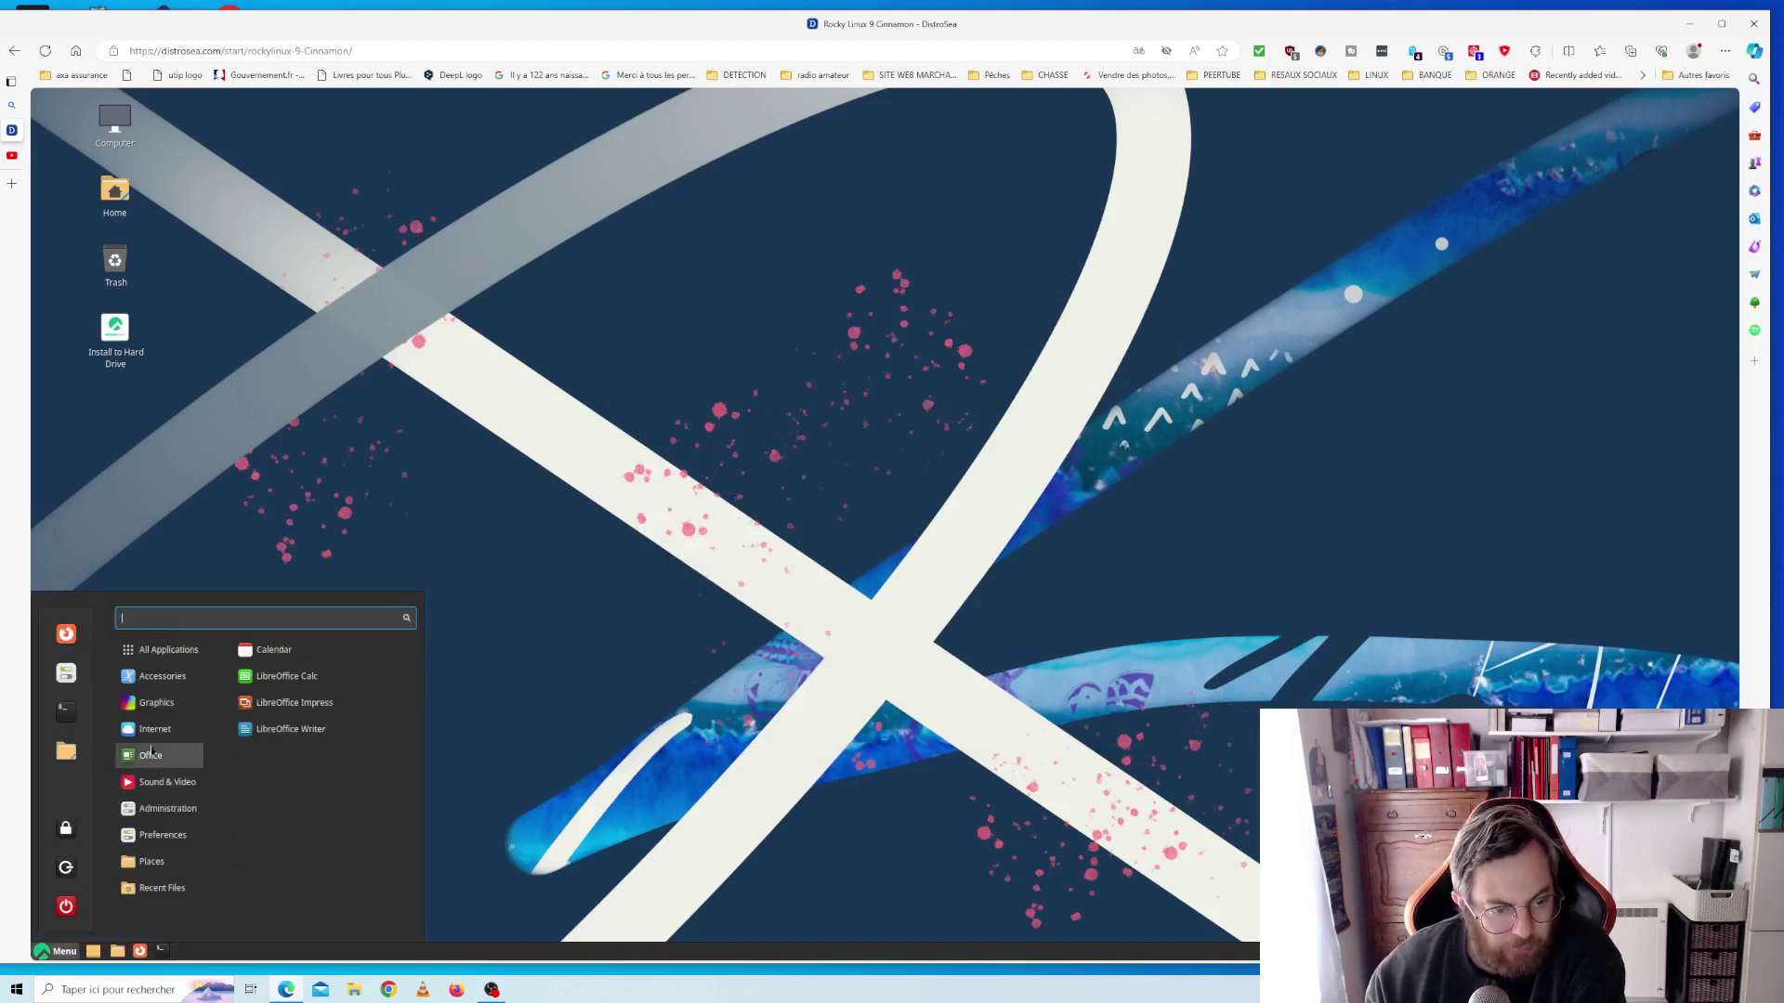
pyautogui.moveTo(183, 674)
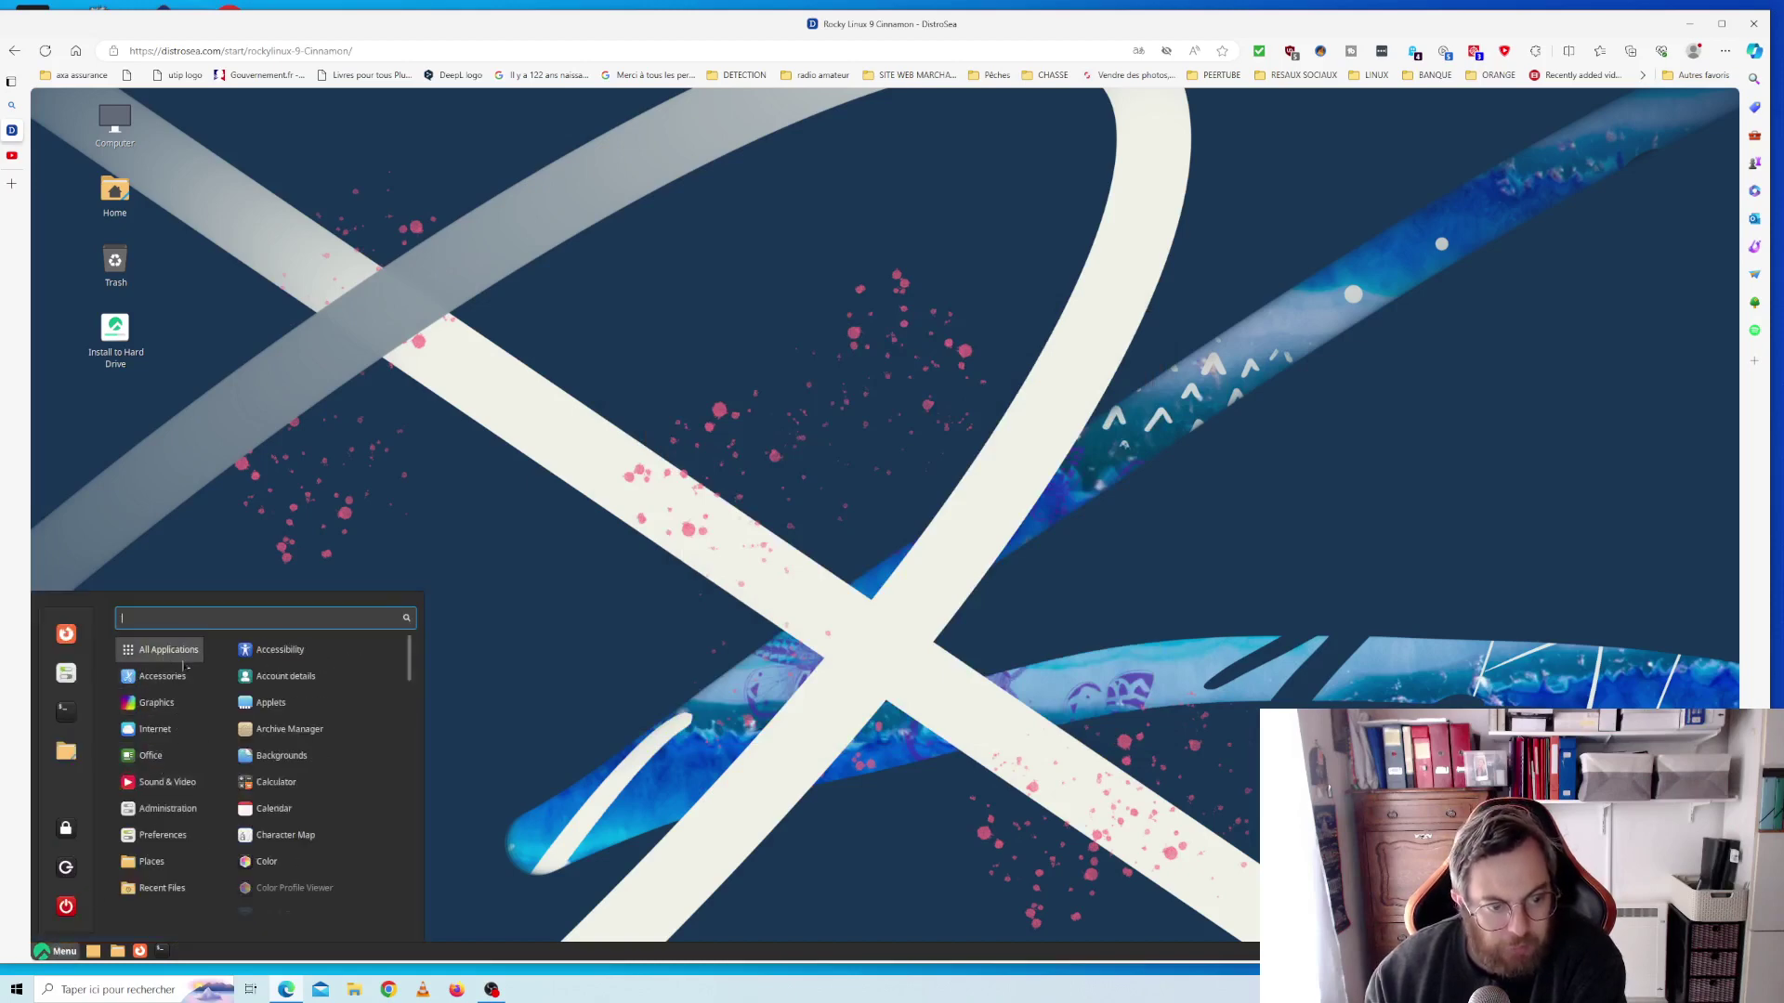
pyautogui.scroll(-6, 316, 744)
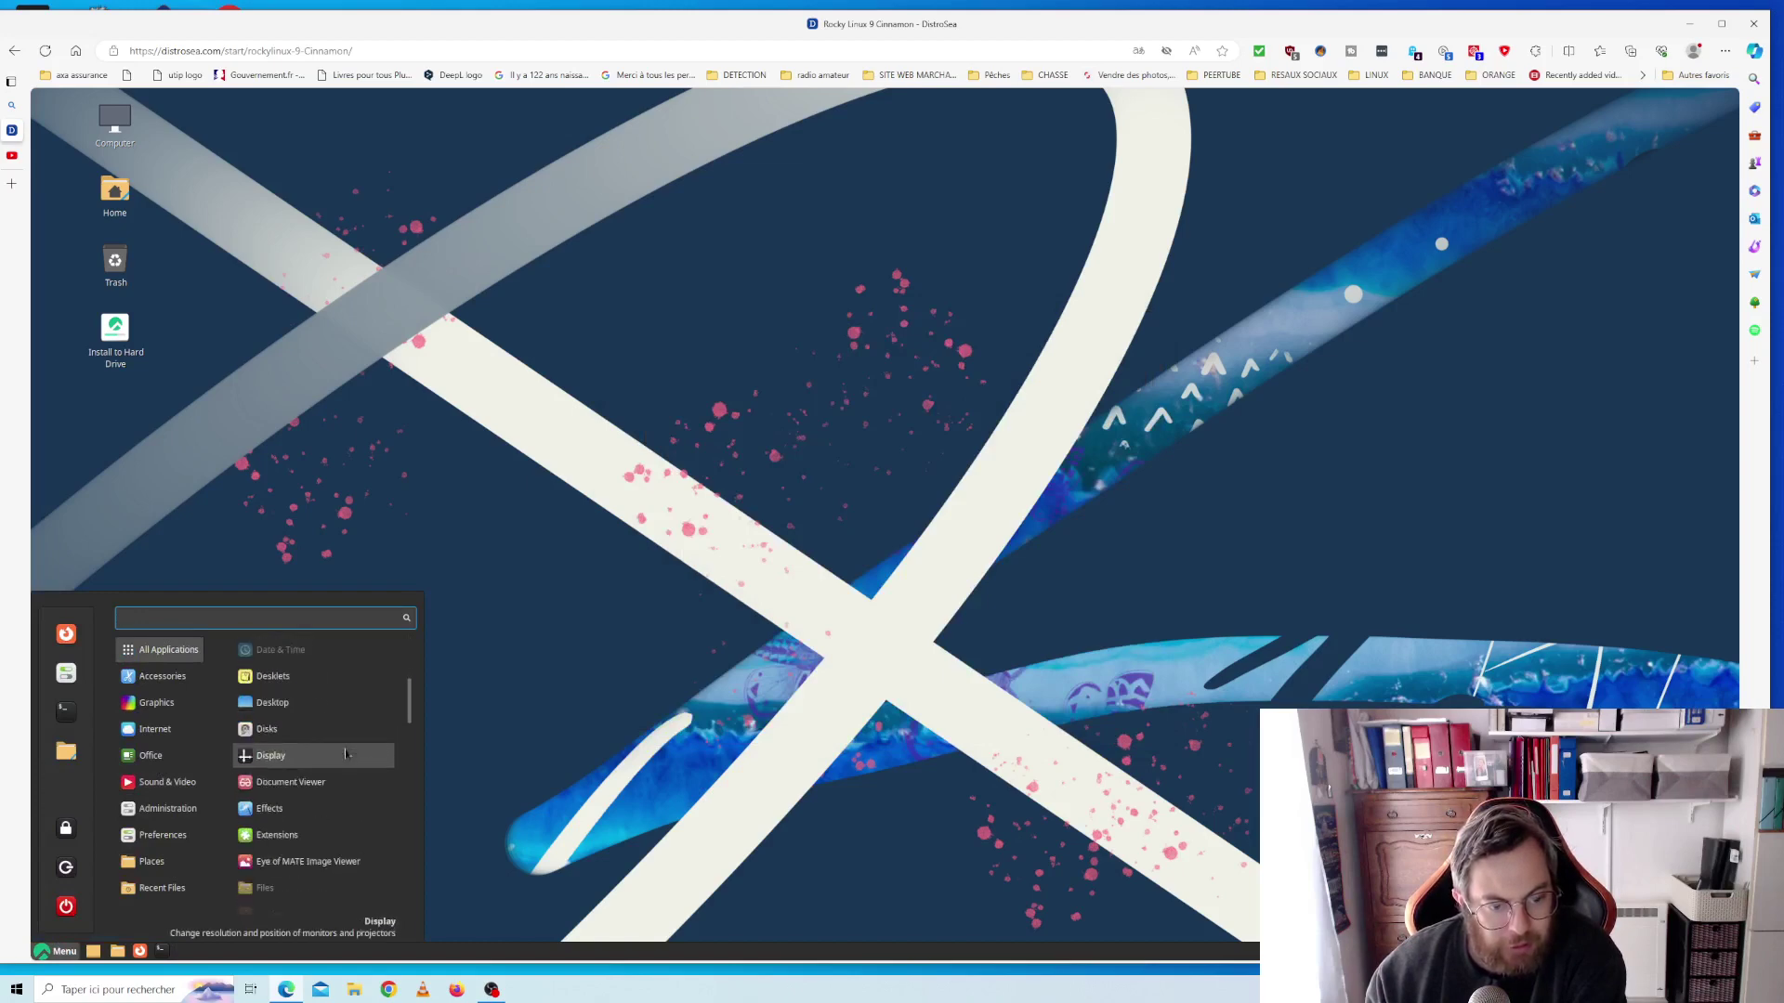
pyautogui.scroll(1, 346, 754)
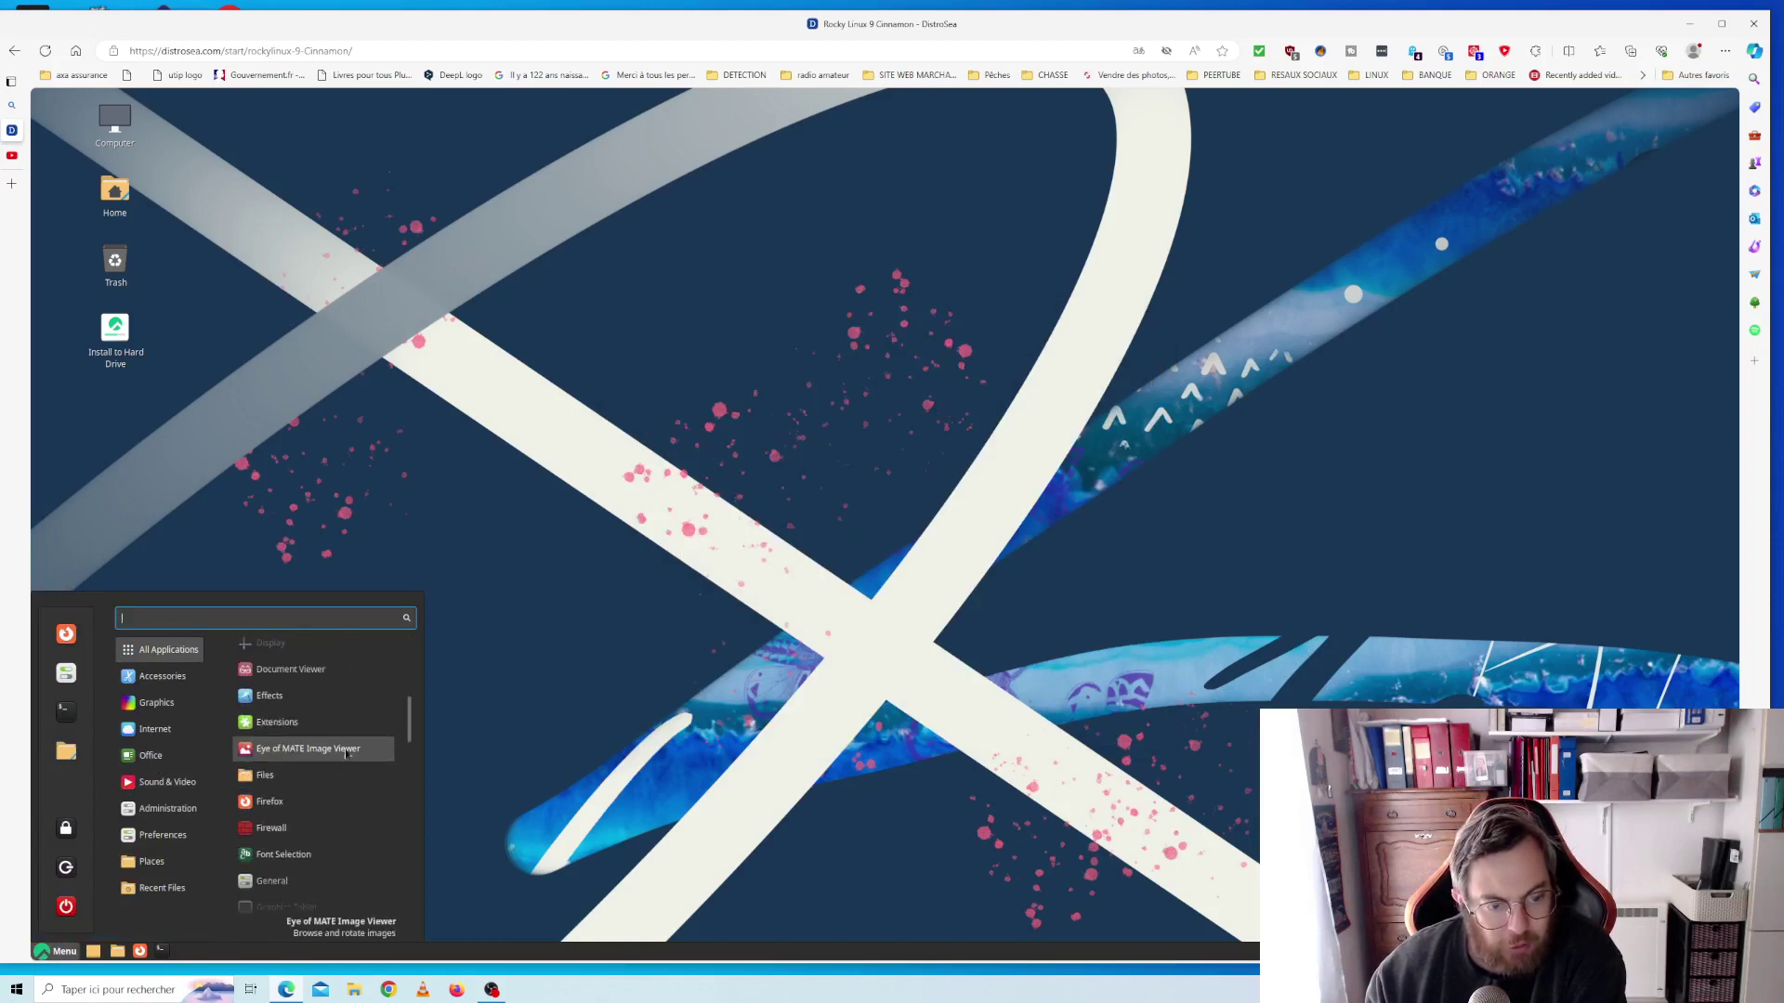
pyautogui.scroll(-5, 346, 753)
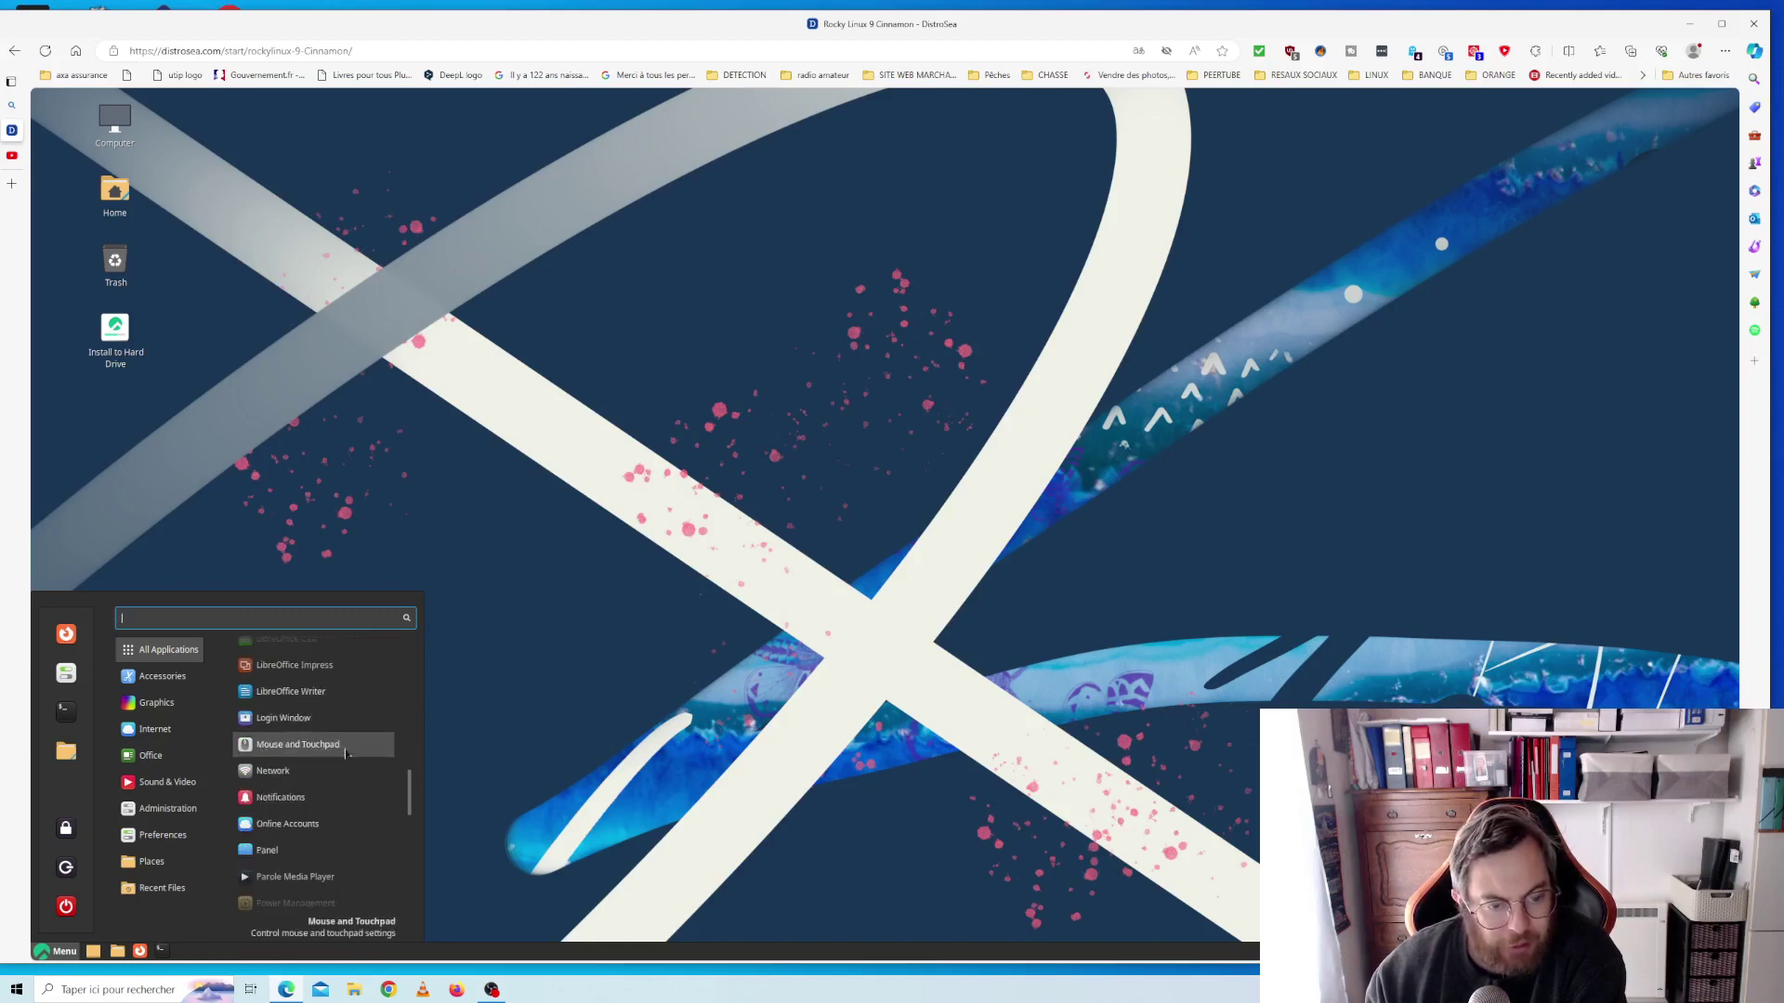
pyautogui.scroll(-2, 346, 754)
pyautogui.scroll(-3, 345, 753)
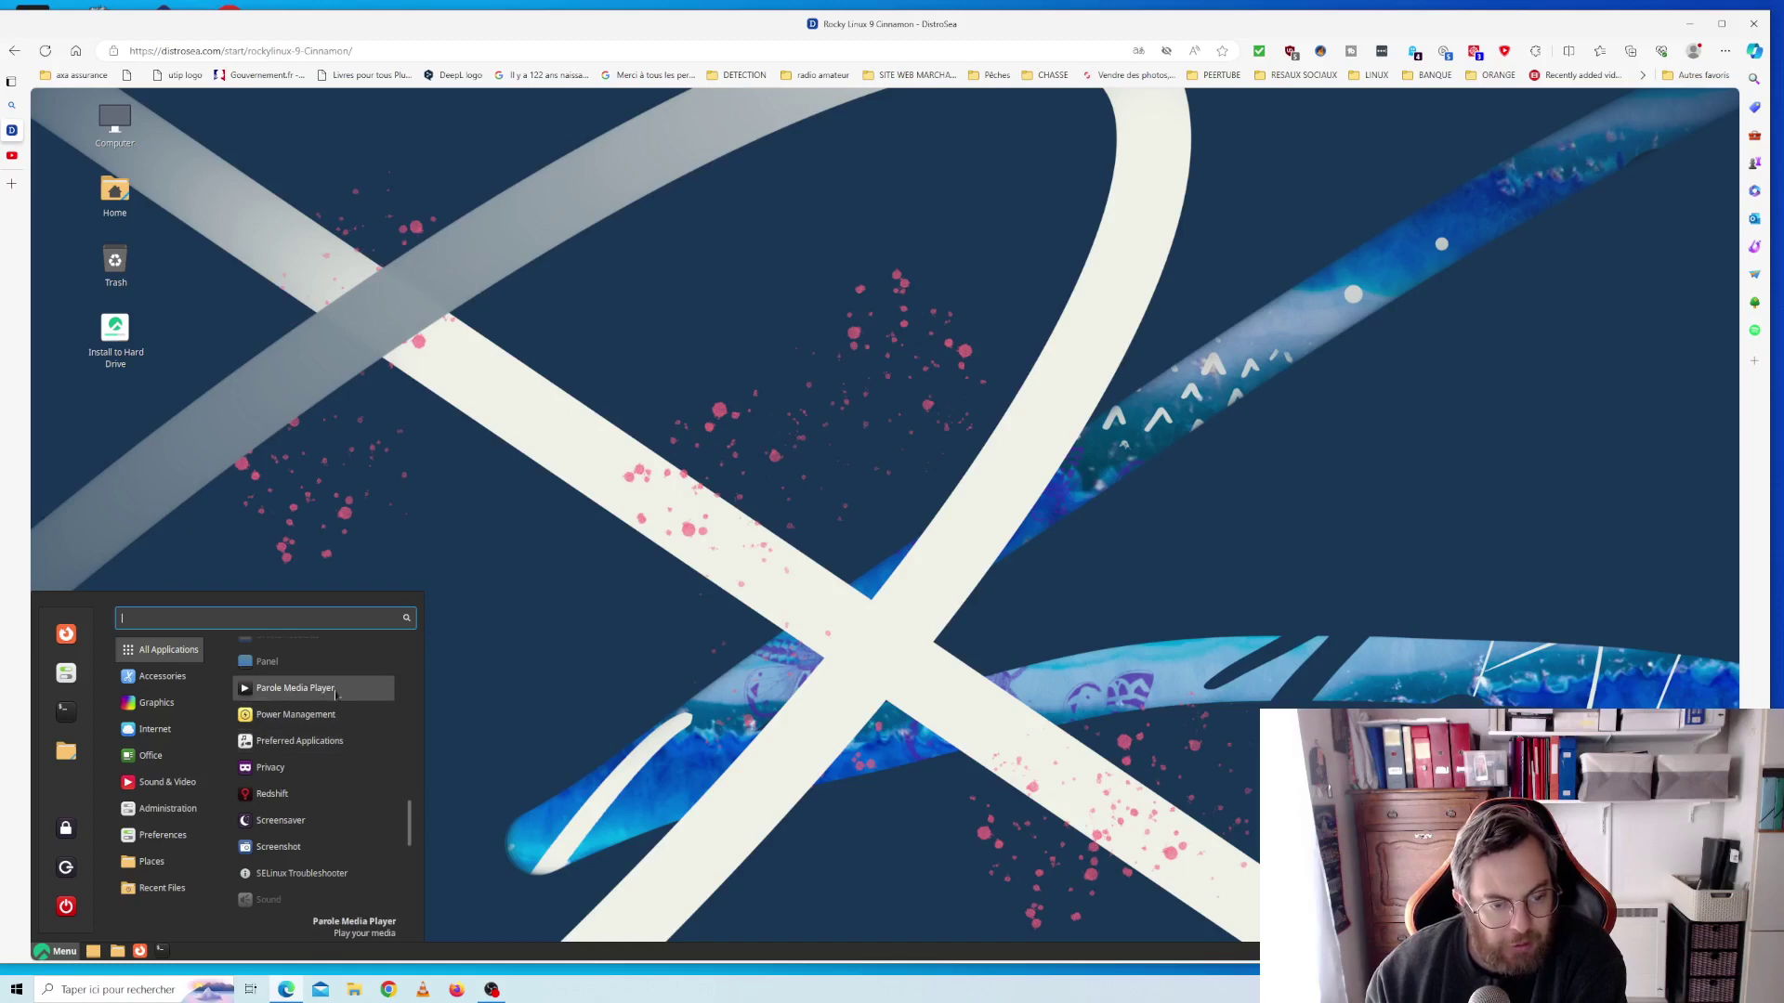
# Open Parole Media Player, check its version in the About dialog, and close the player
pyautogui.click(307, 688)
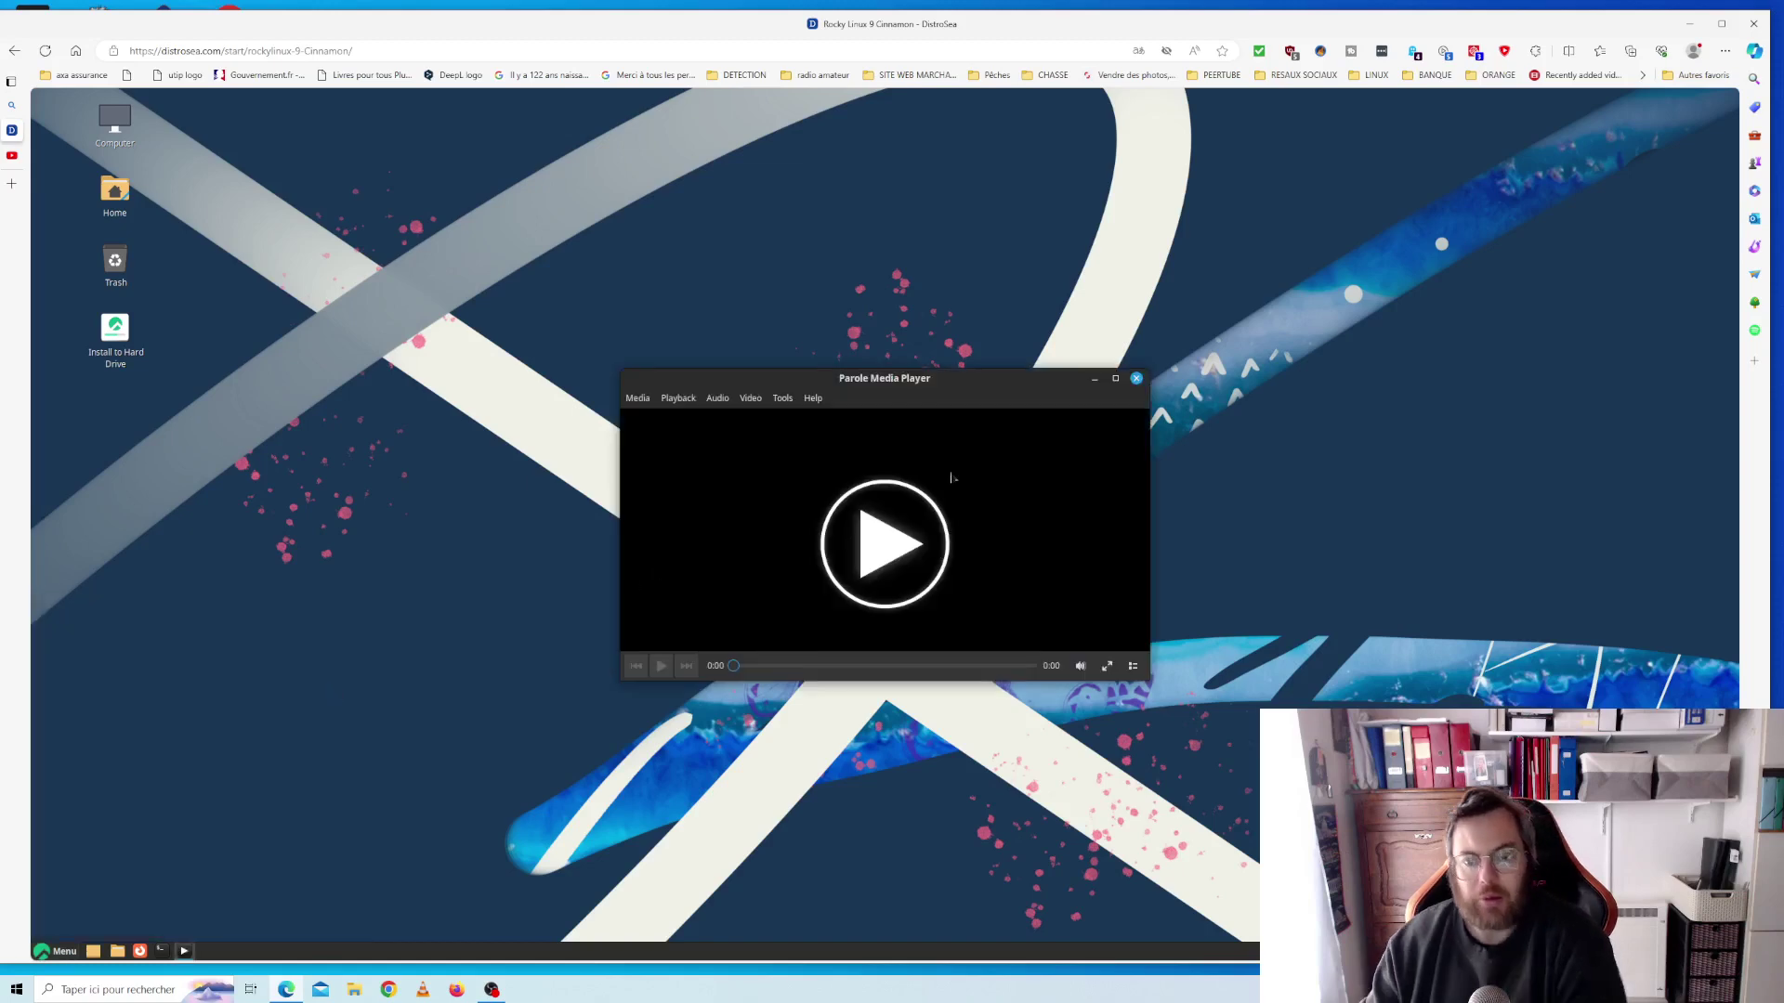
pyautogui.click(813, 398)
pyautogui.click(828, 478)
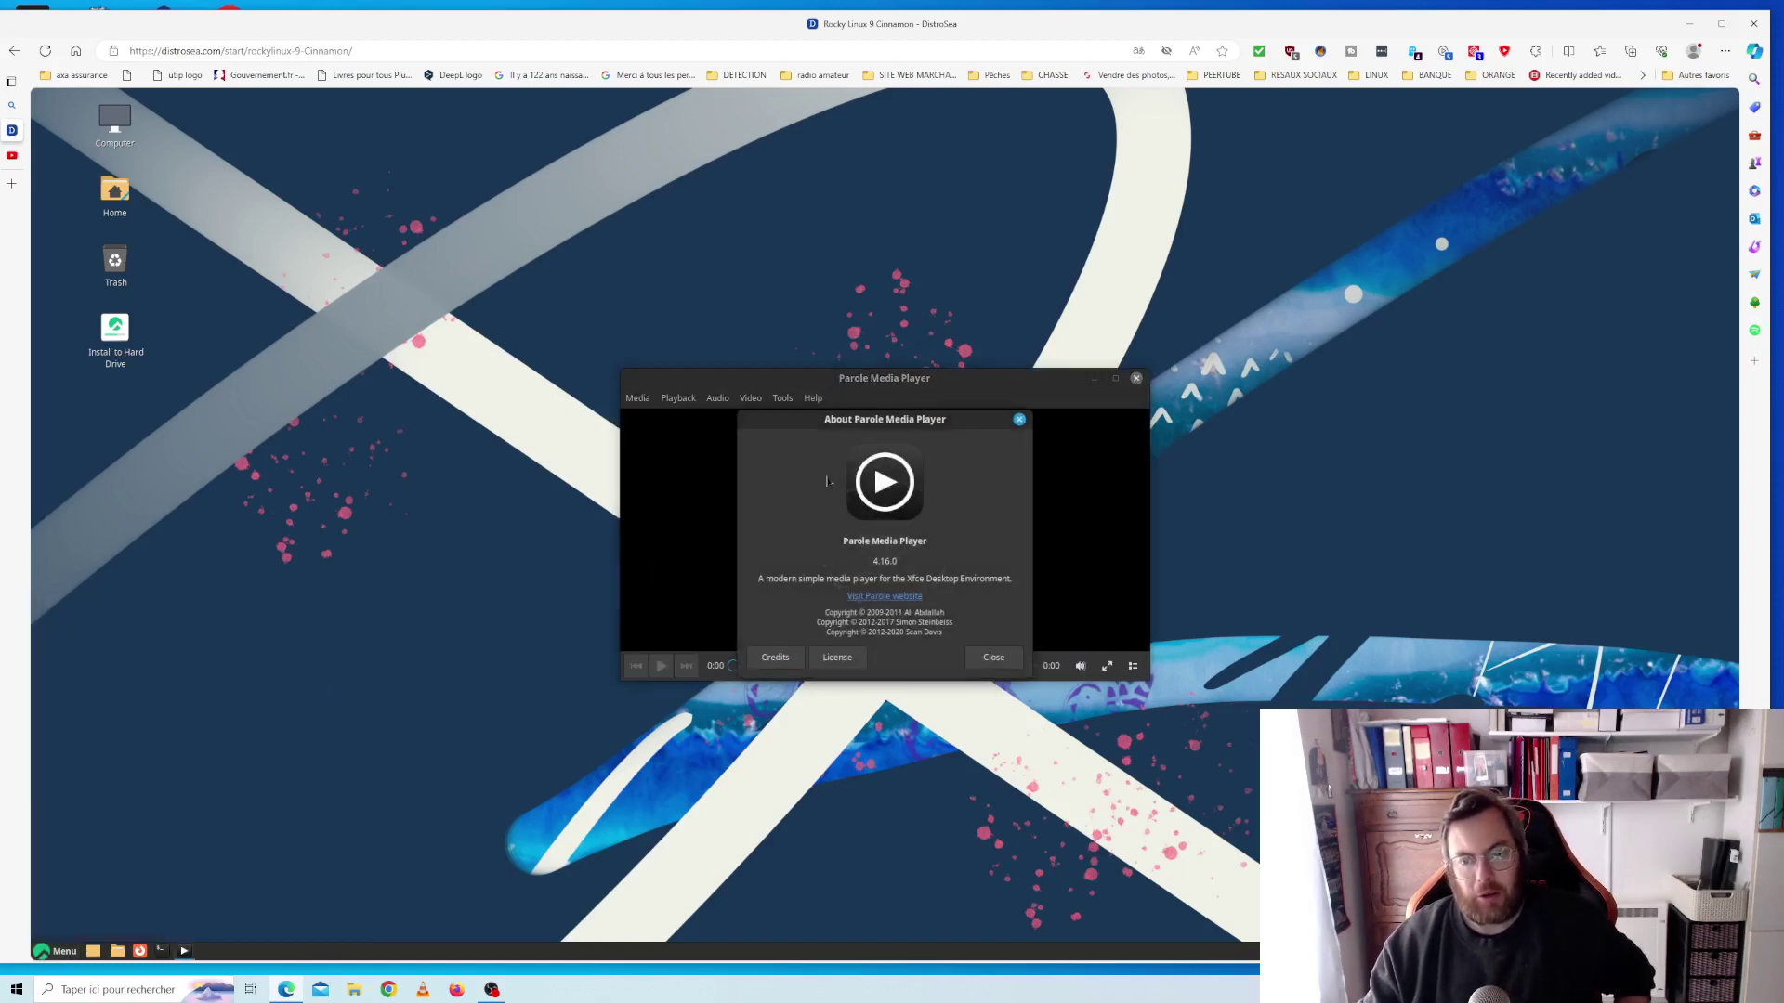
pyautogui.click(1019, 420)
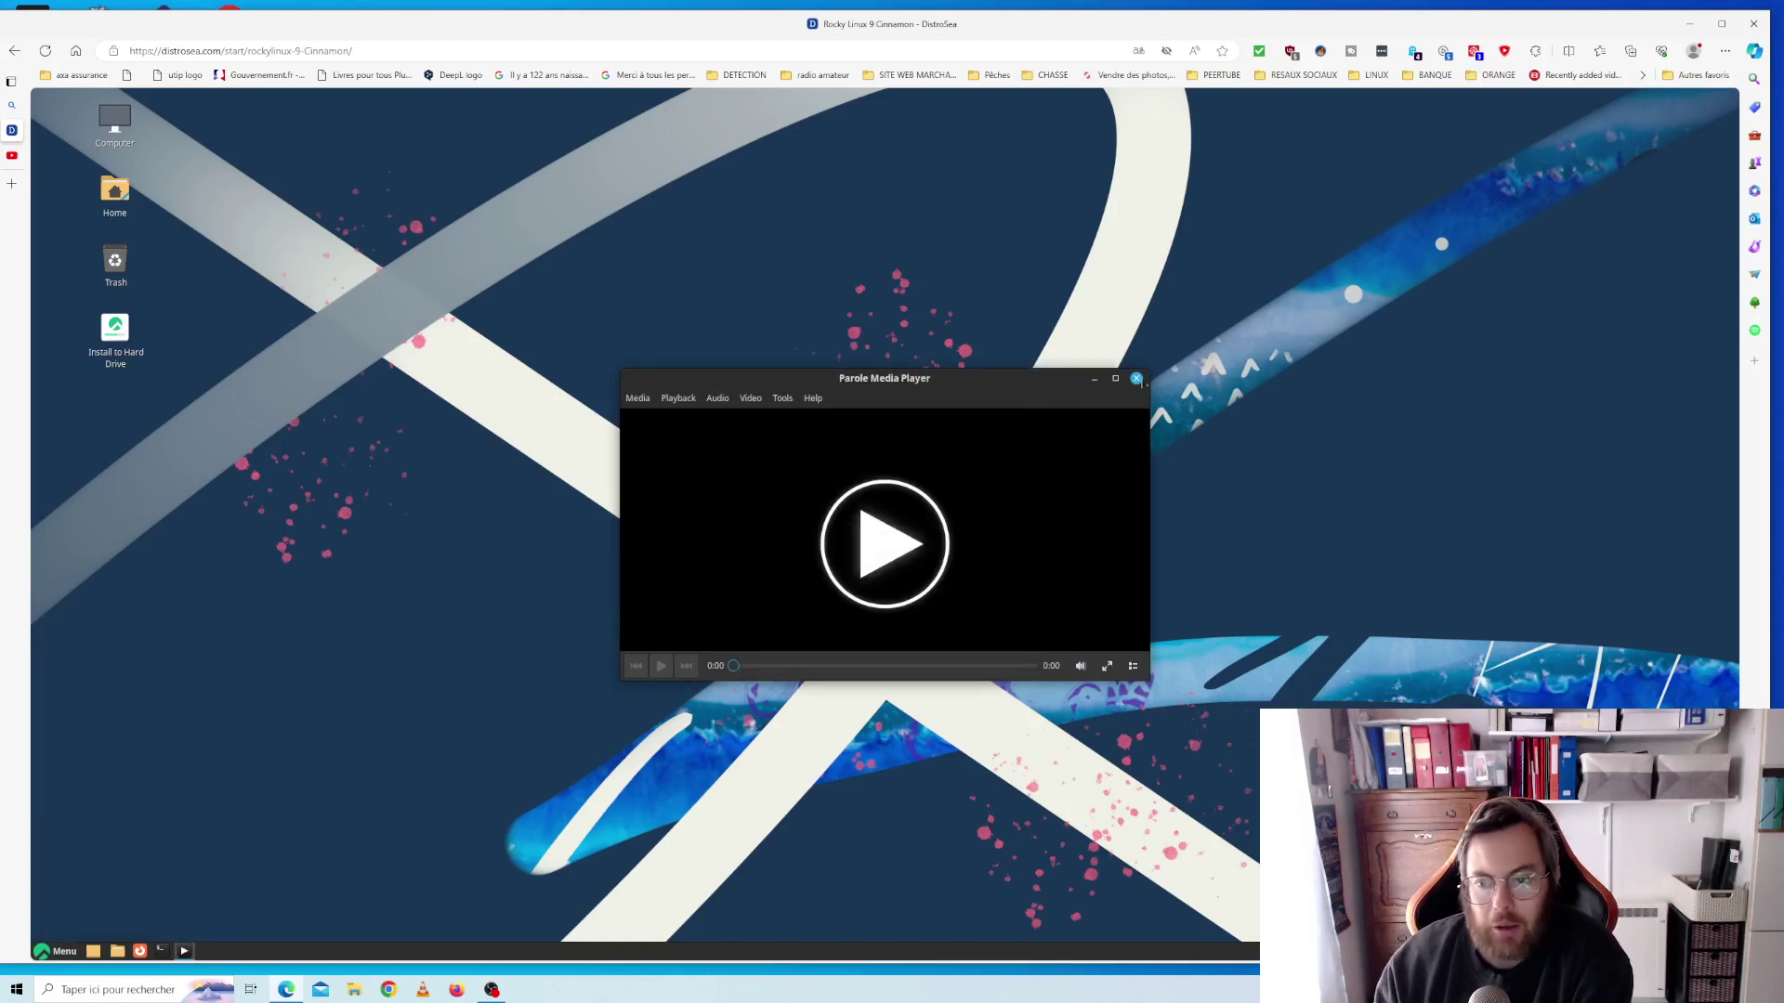
pyautogui.click(1135, 379)
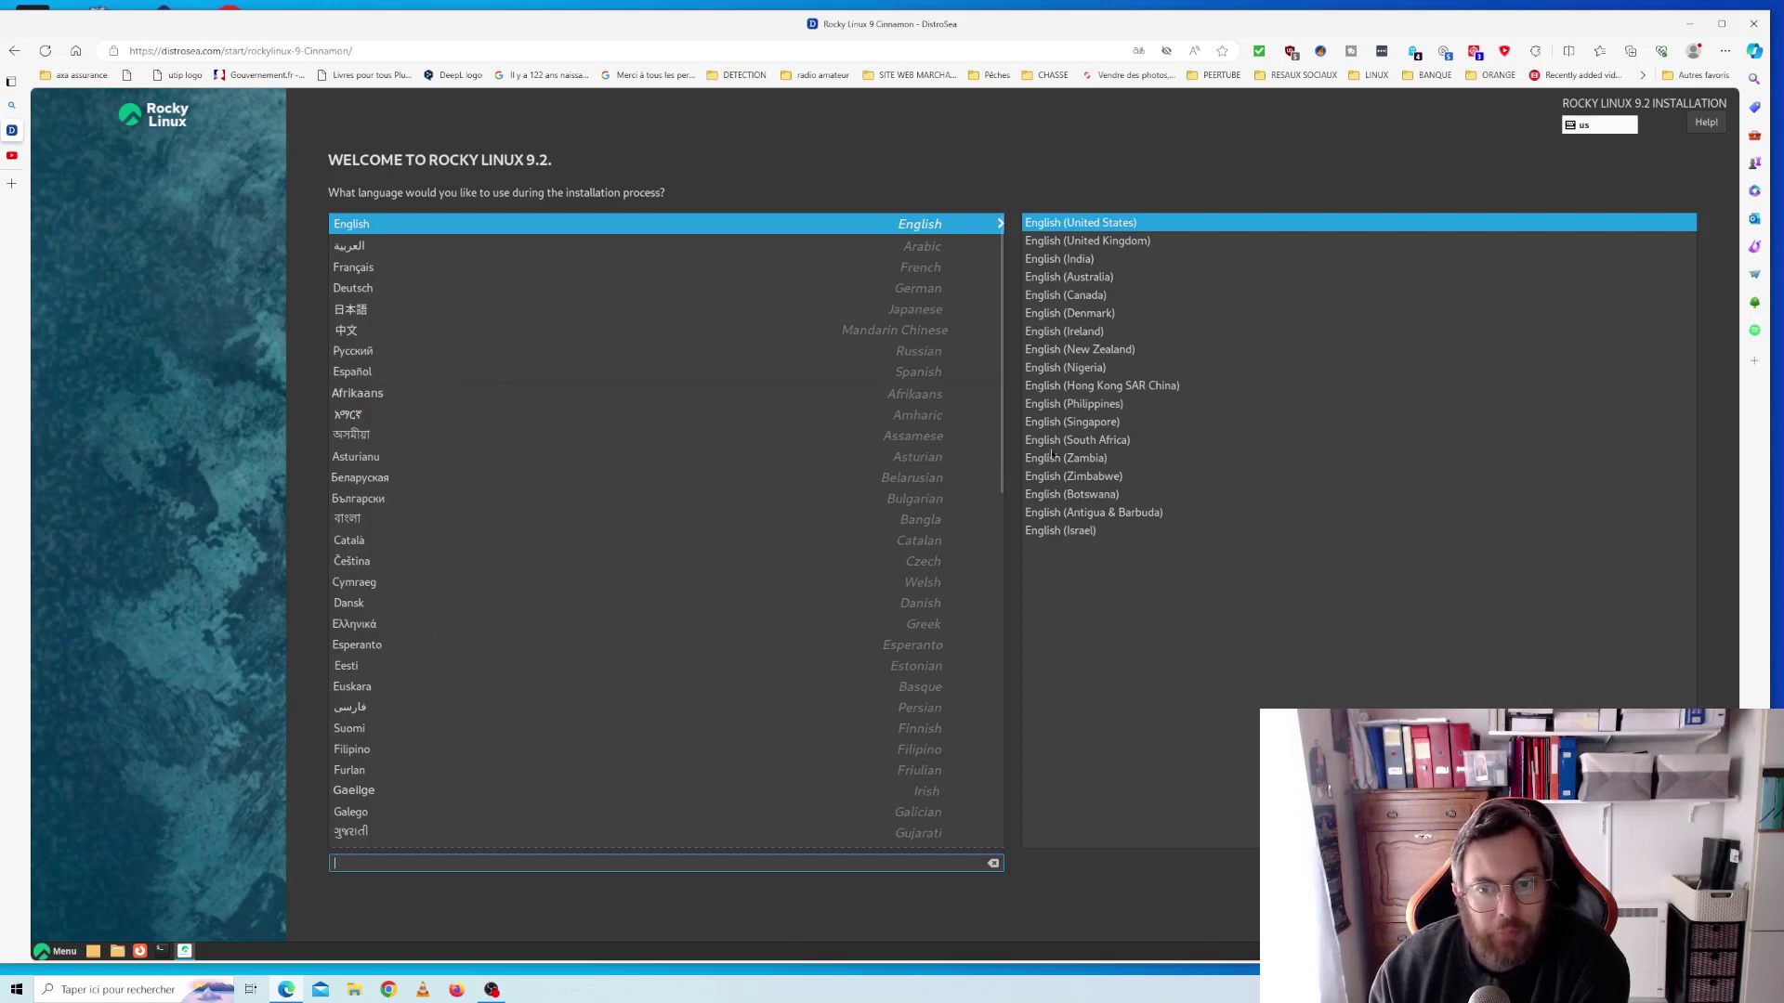
# Set the Rocky Linux installer language to Français (France), view the installation summary, and quit the installation process
pyautogui.click(363, 268)
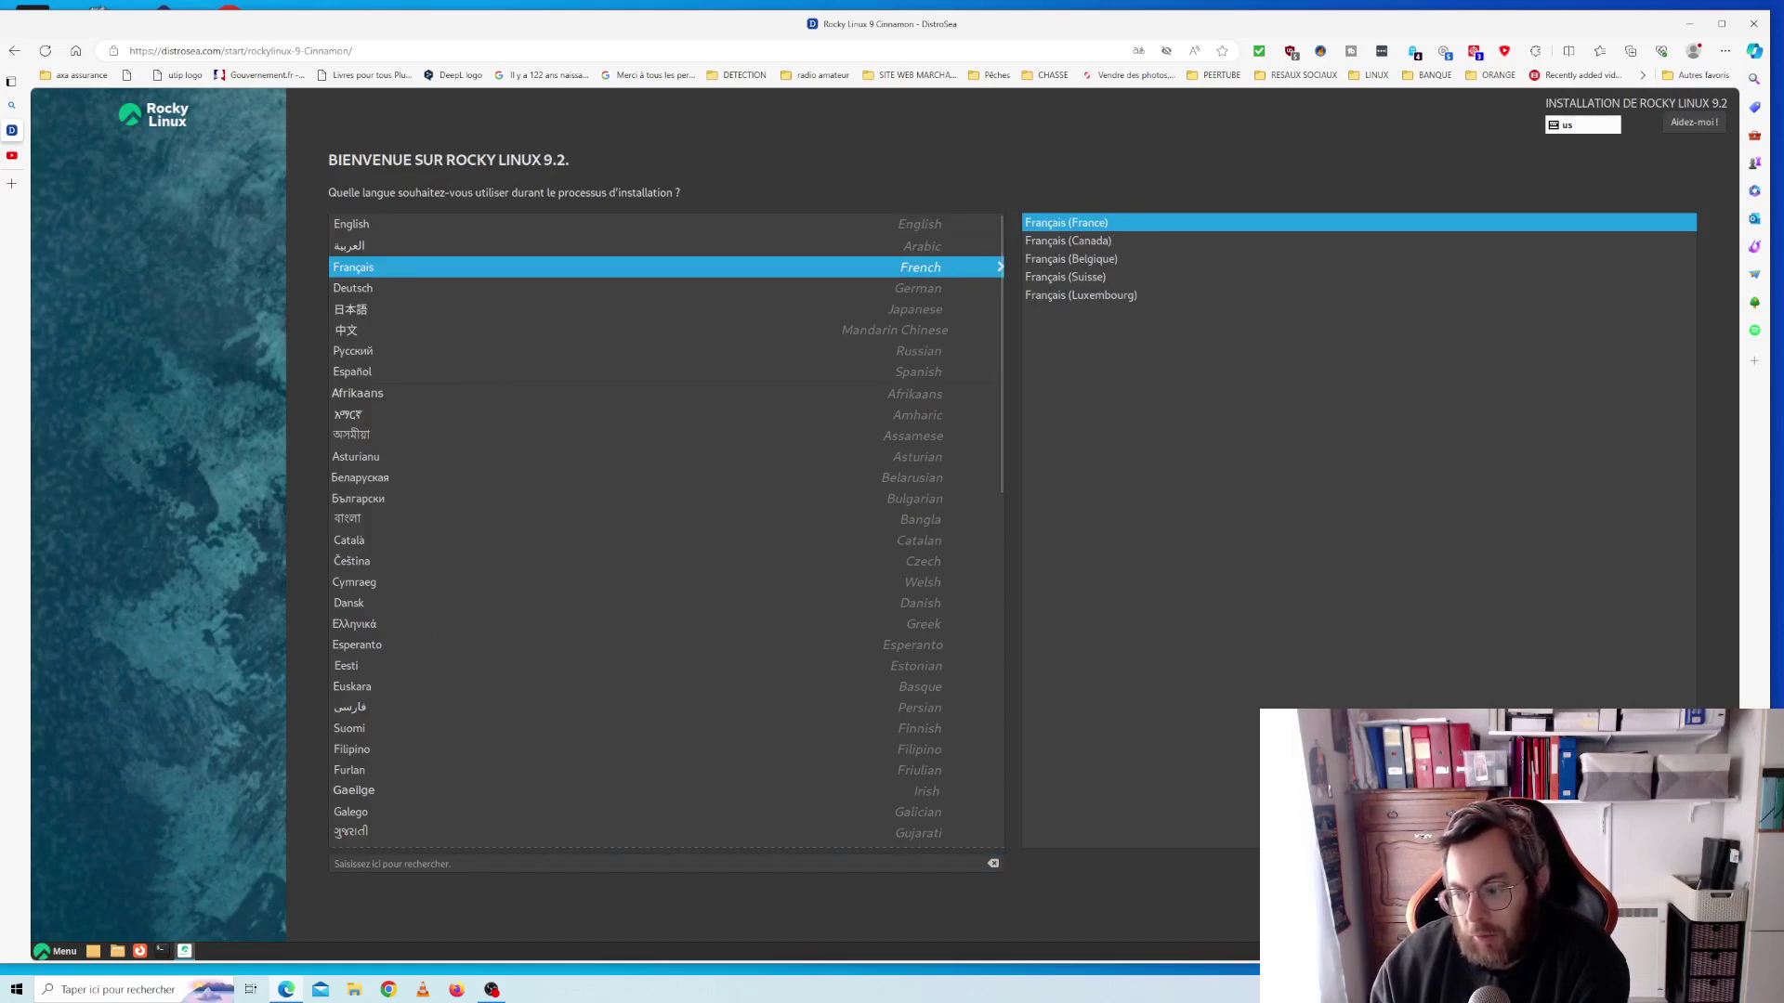
pyautogui.press('Return')
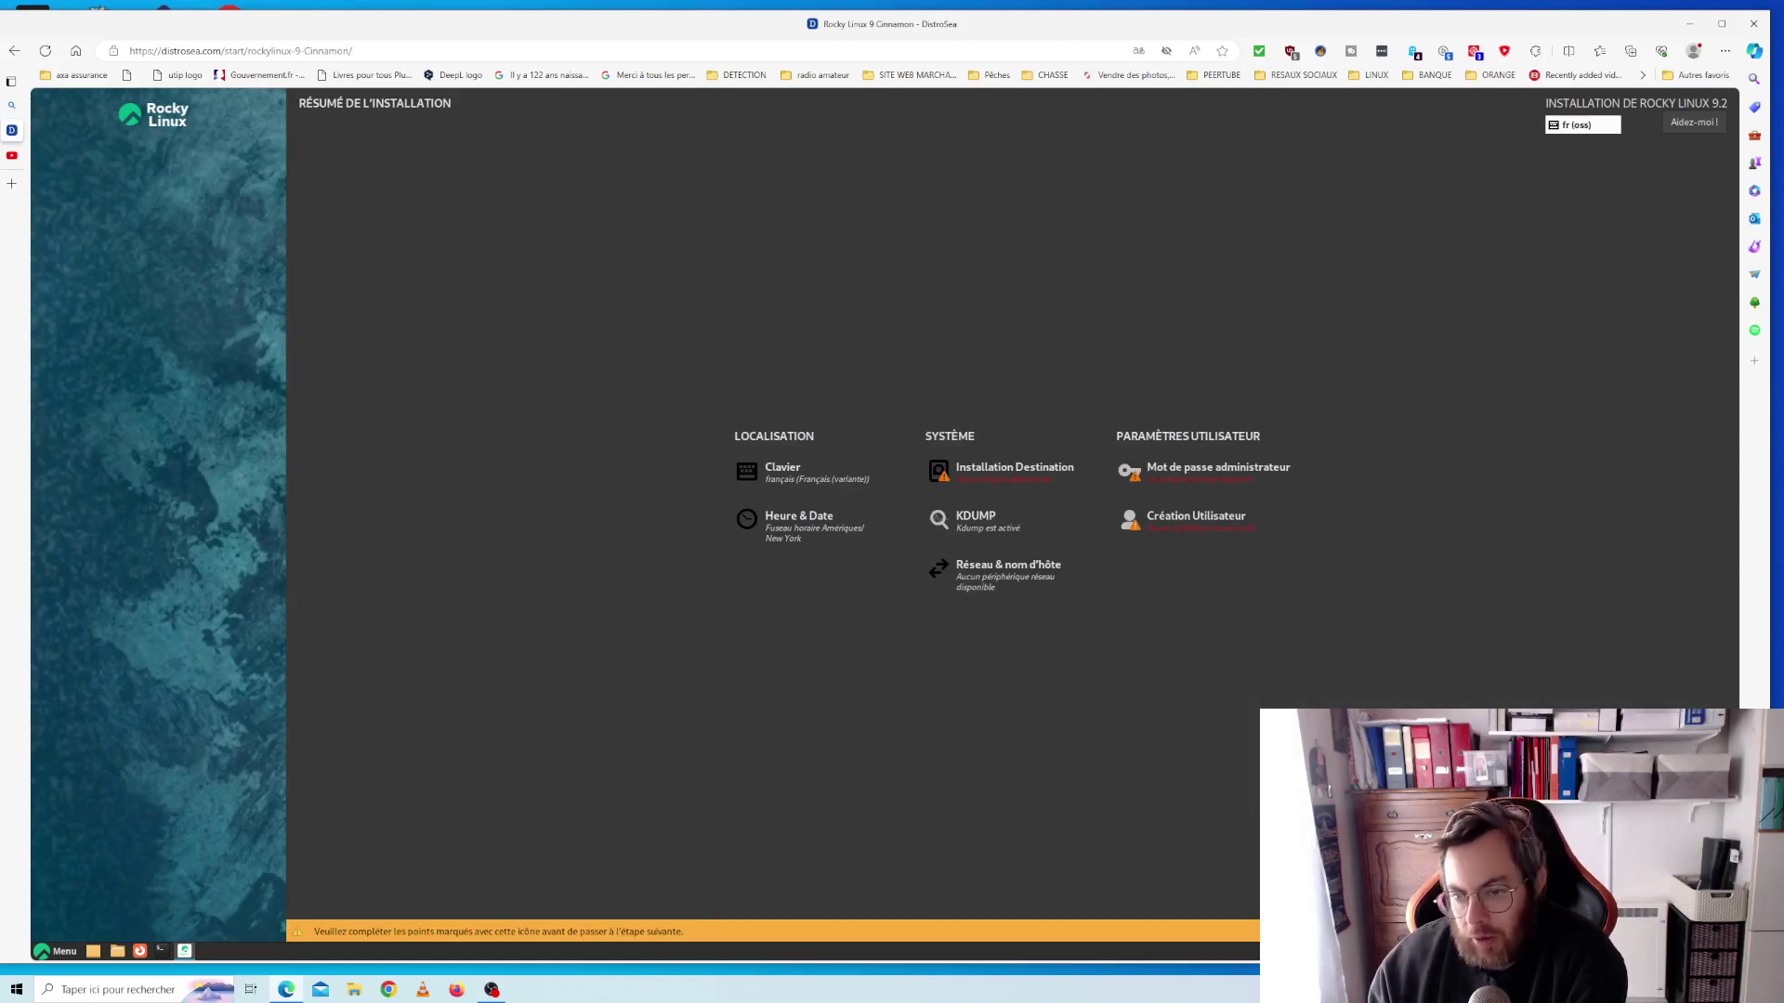
pyautogui.hotkey('alt', 'q')
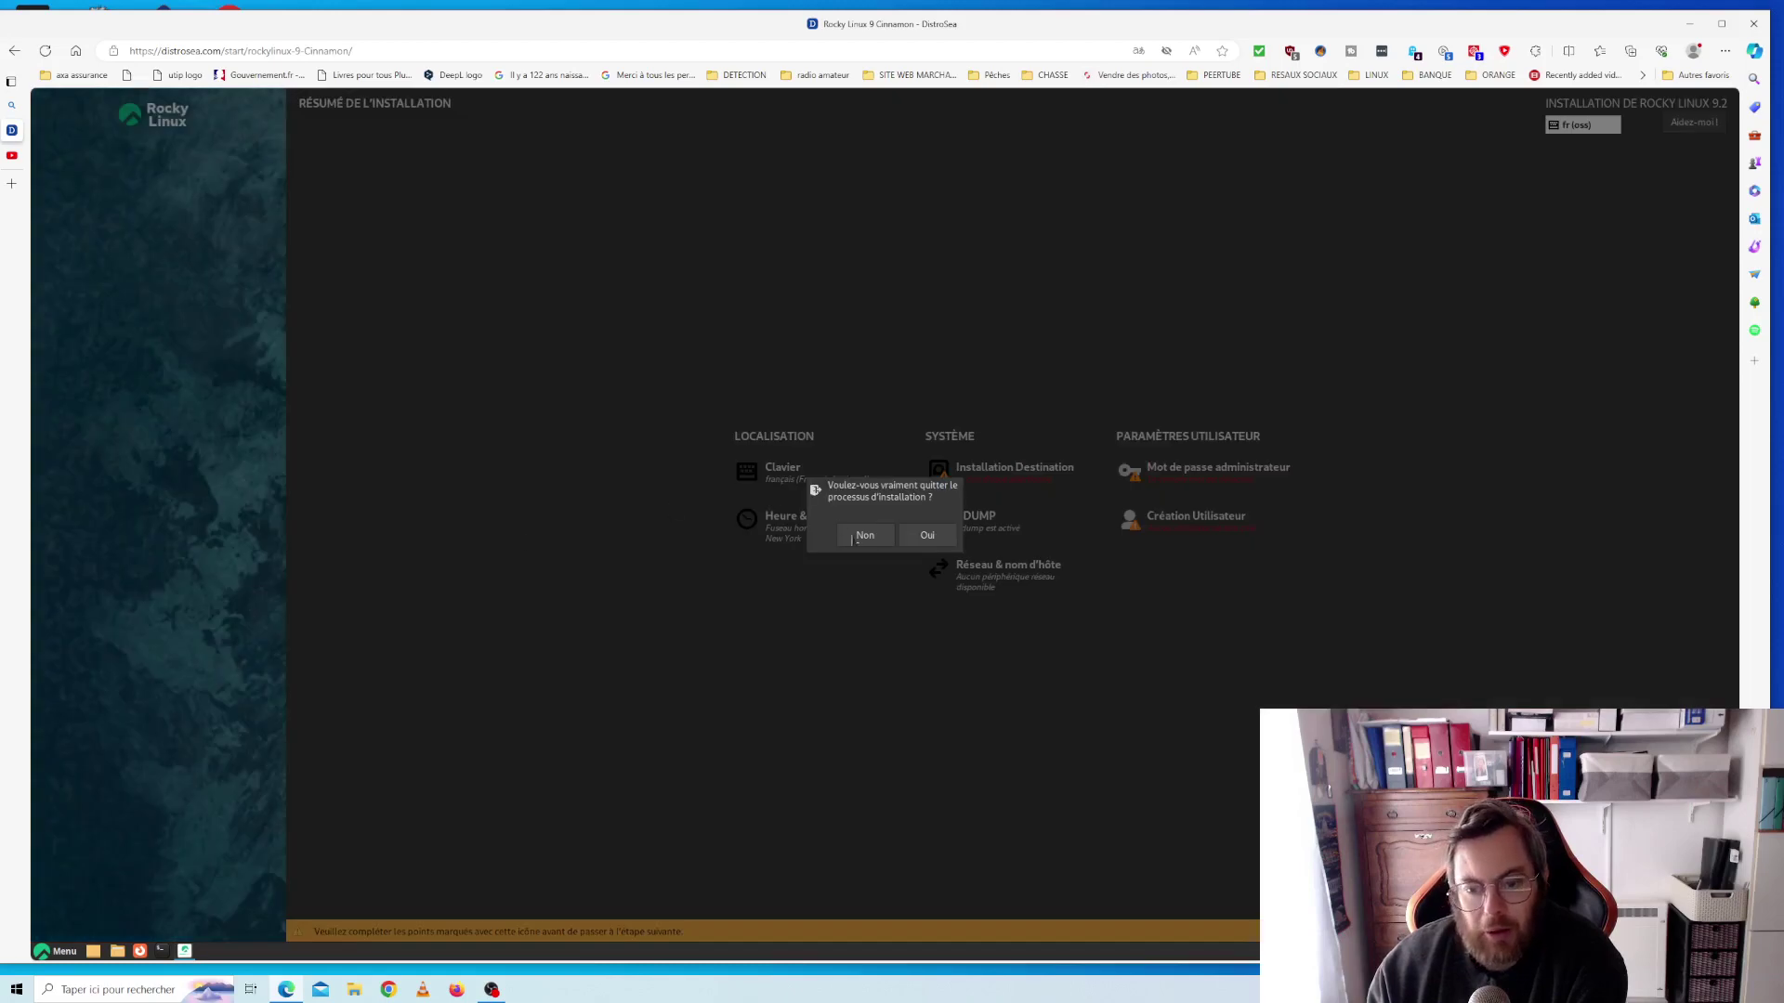
pyautogui.click(913, 537)
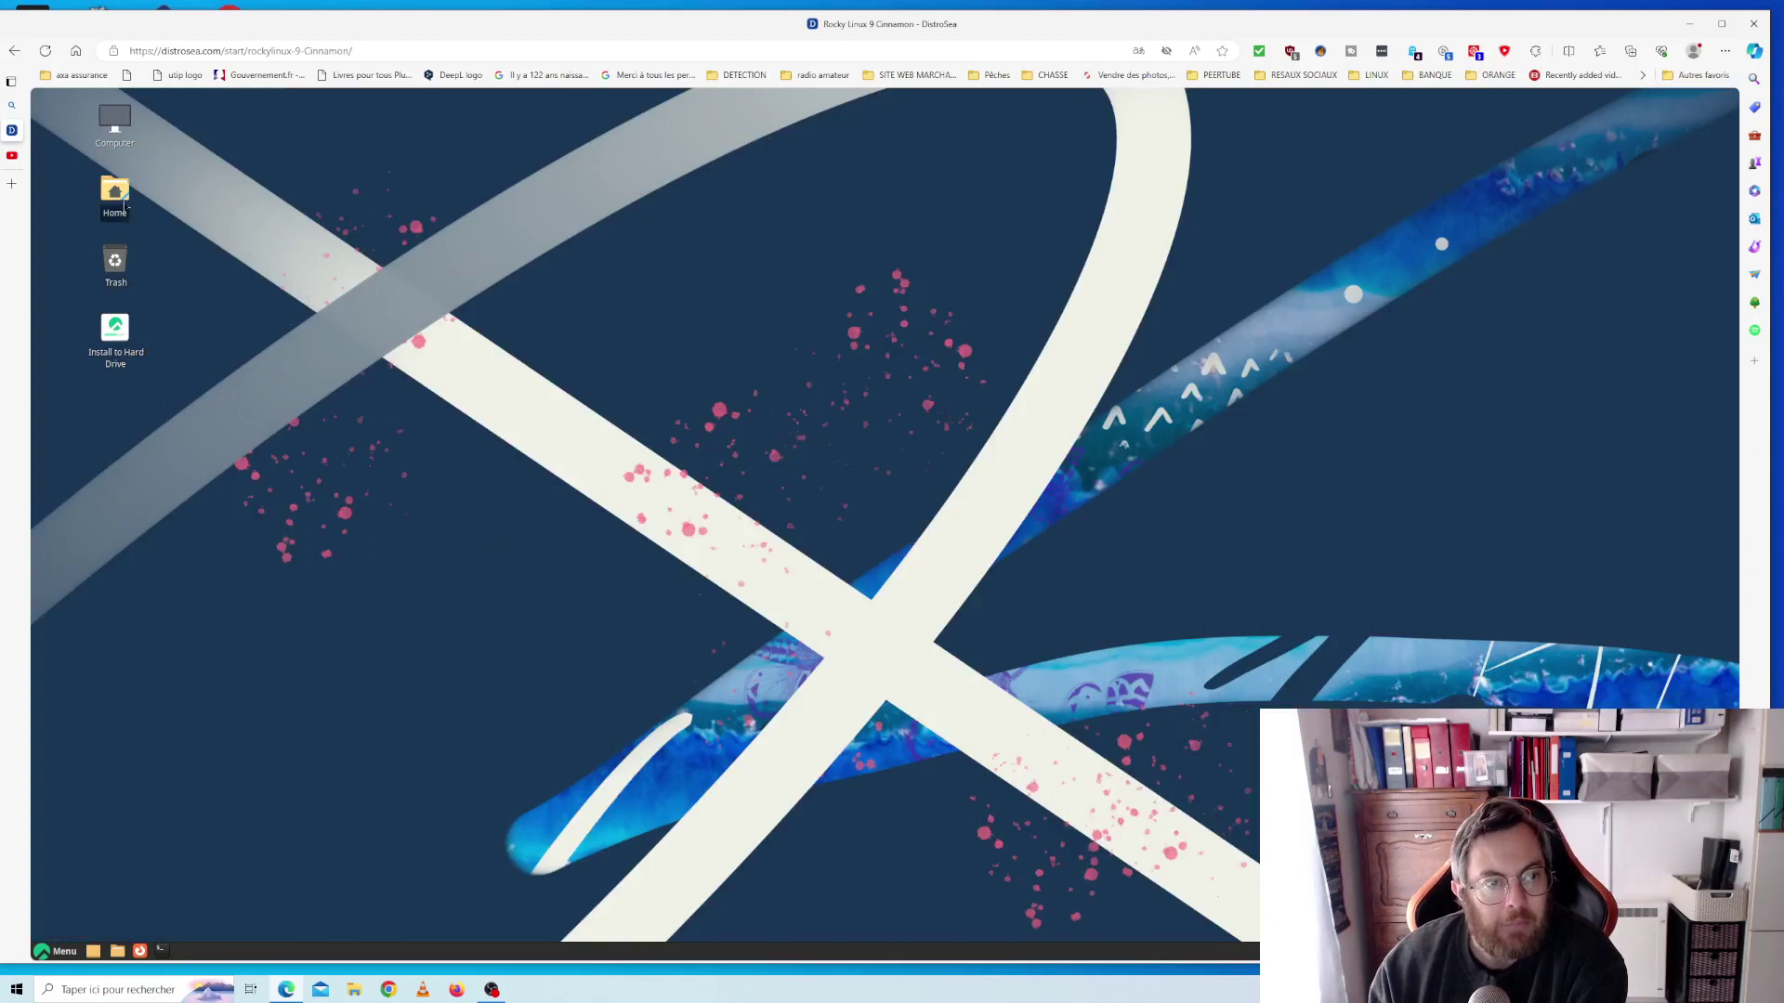
# Open the Home folder, check the file manager's version in About Nemo, and close both windows
pyautogui.doubleClick(119, 195)
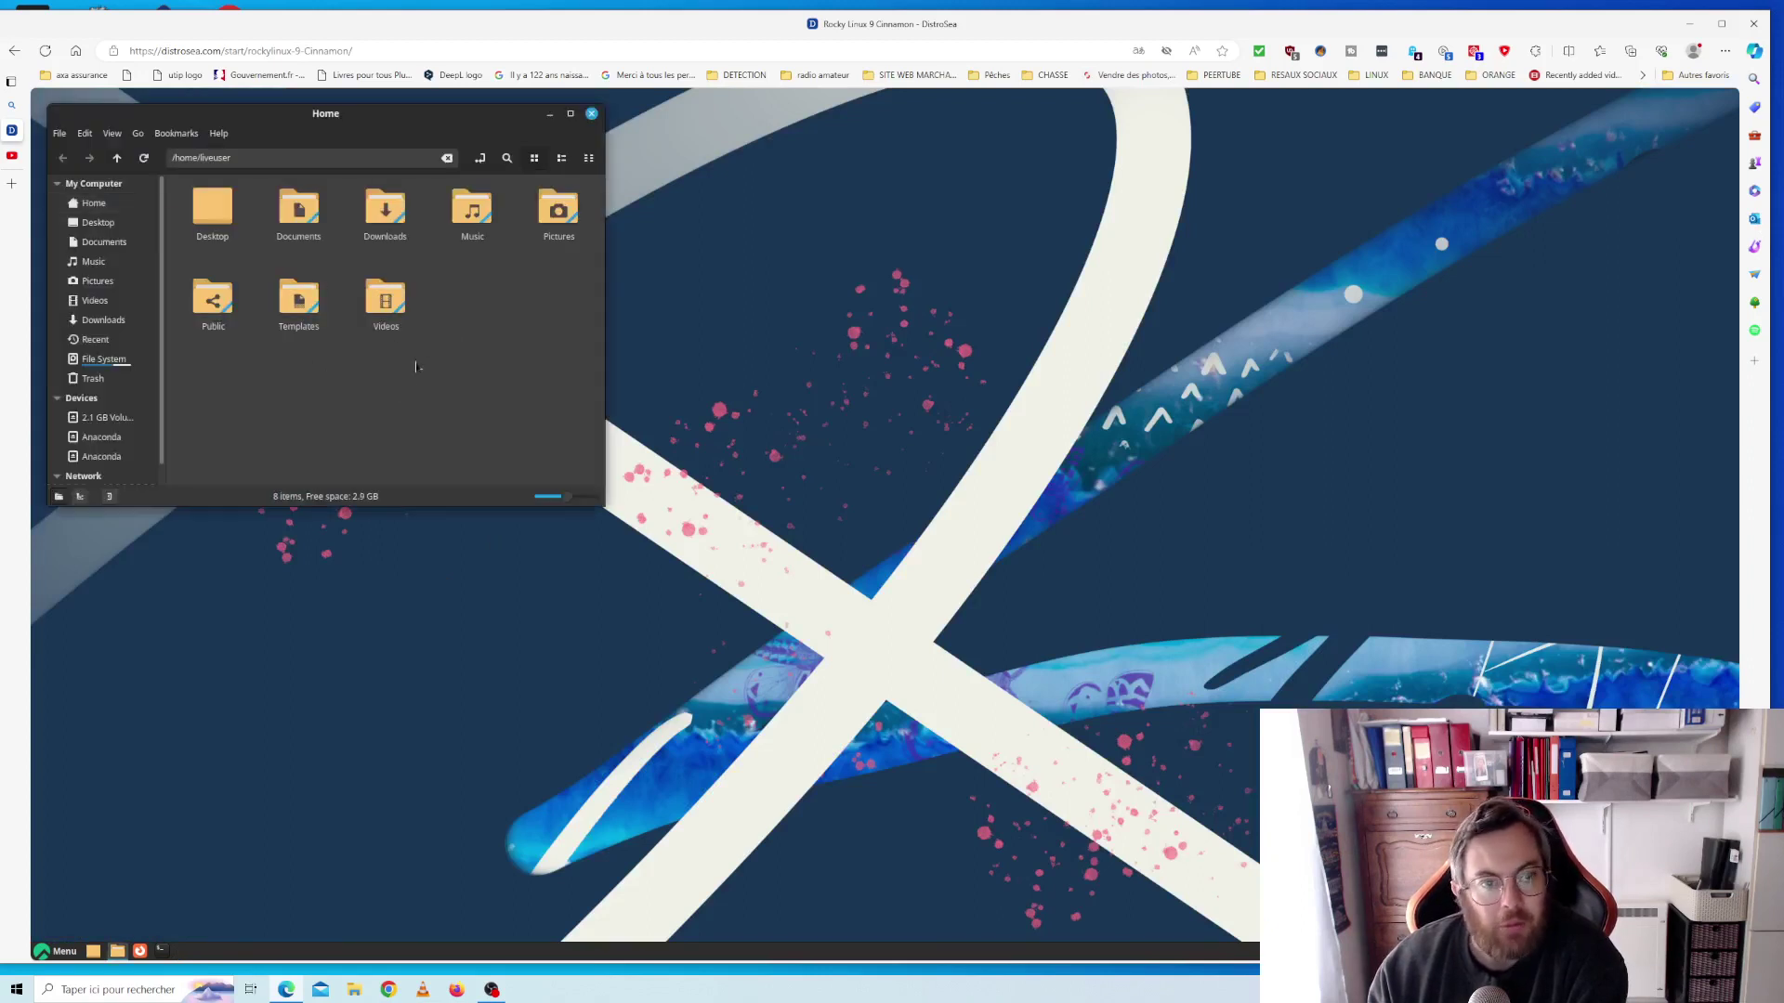
pyautogui.click(226, 135)
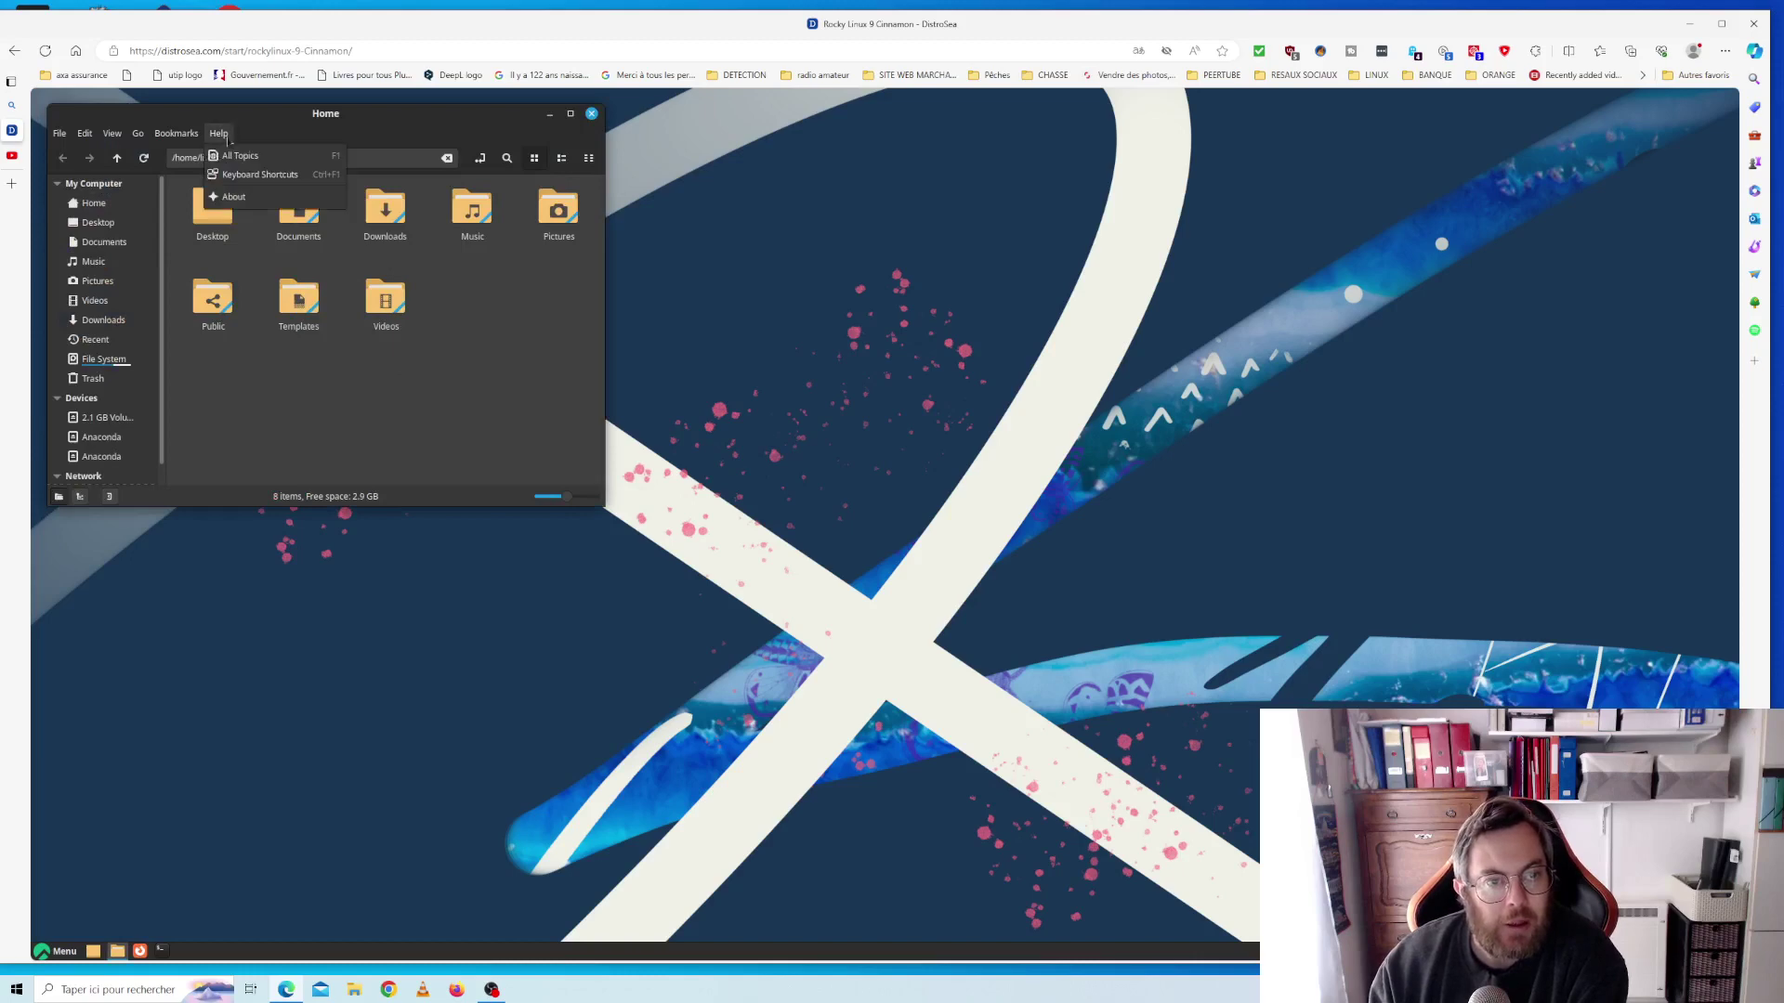
pyautogui.click(240, 199)
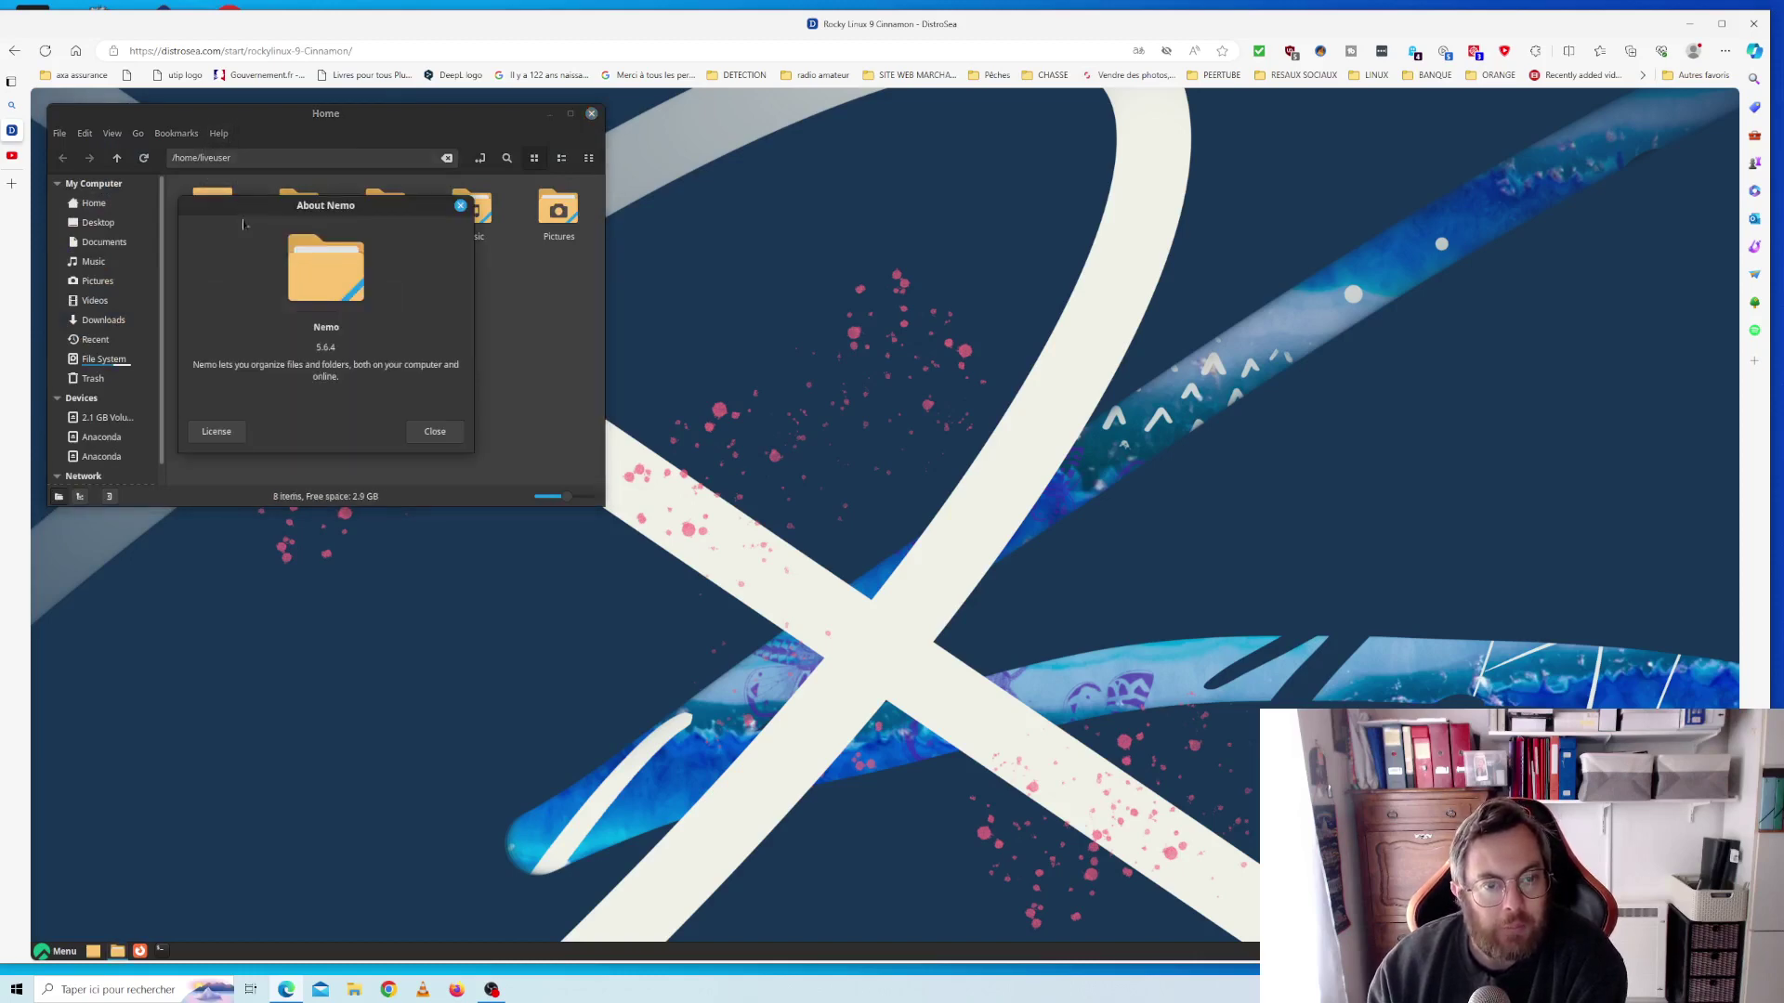
pyautogui.click(461, 205)
pyautogui.click(591, 114)
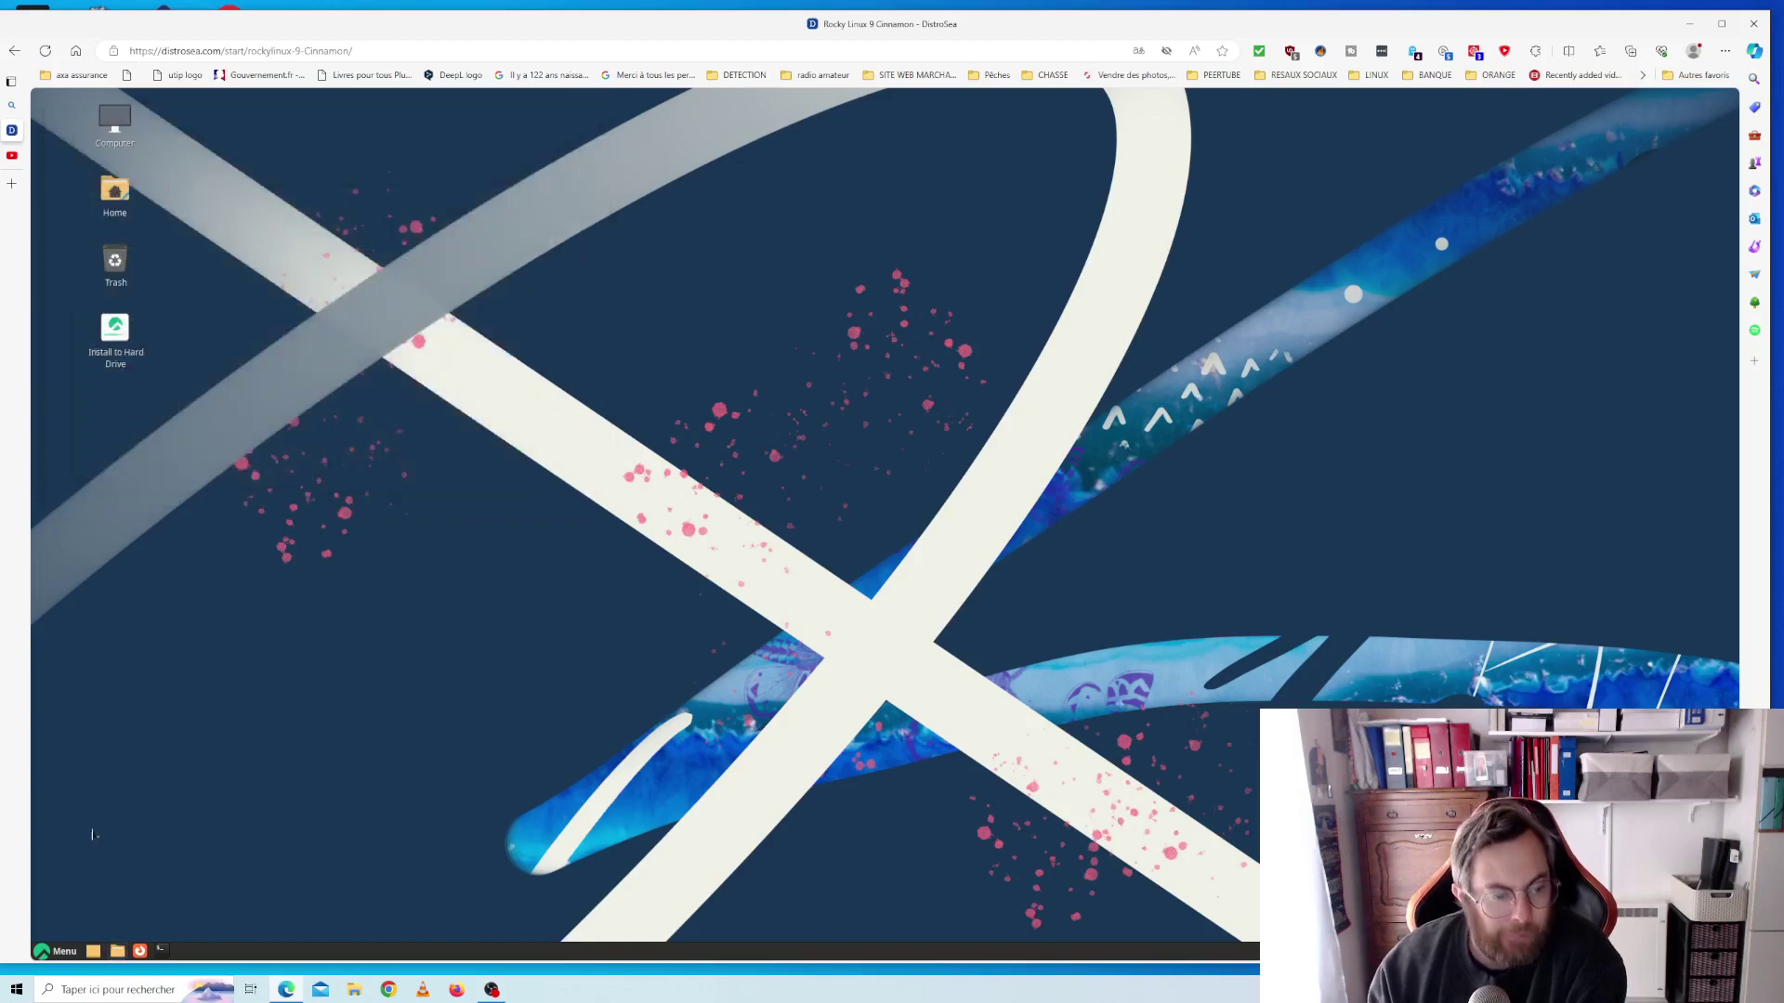
# View the Recent Files category of the application menu and dismiss the menu
pyautogui.click(56, 950)
pyautogui.moveTo(200, 890)
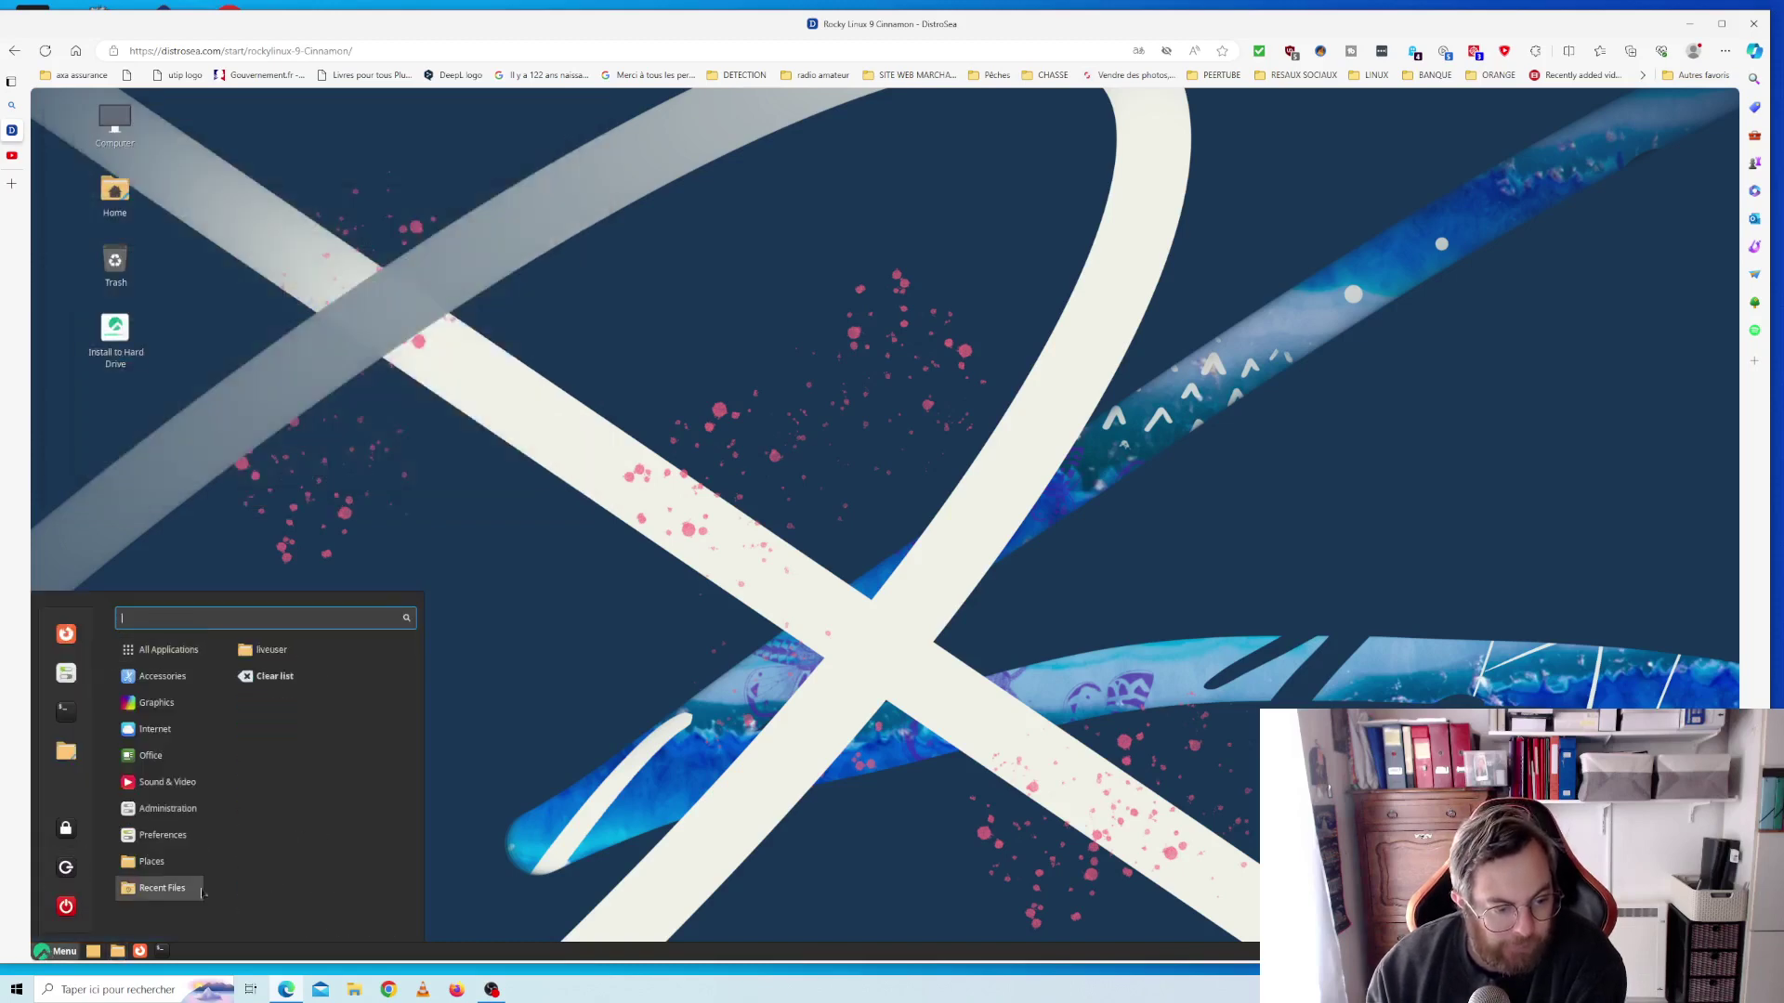
pyautogui.click(524, 685)
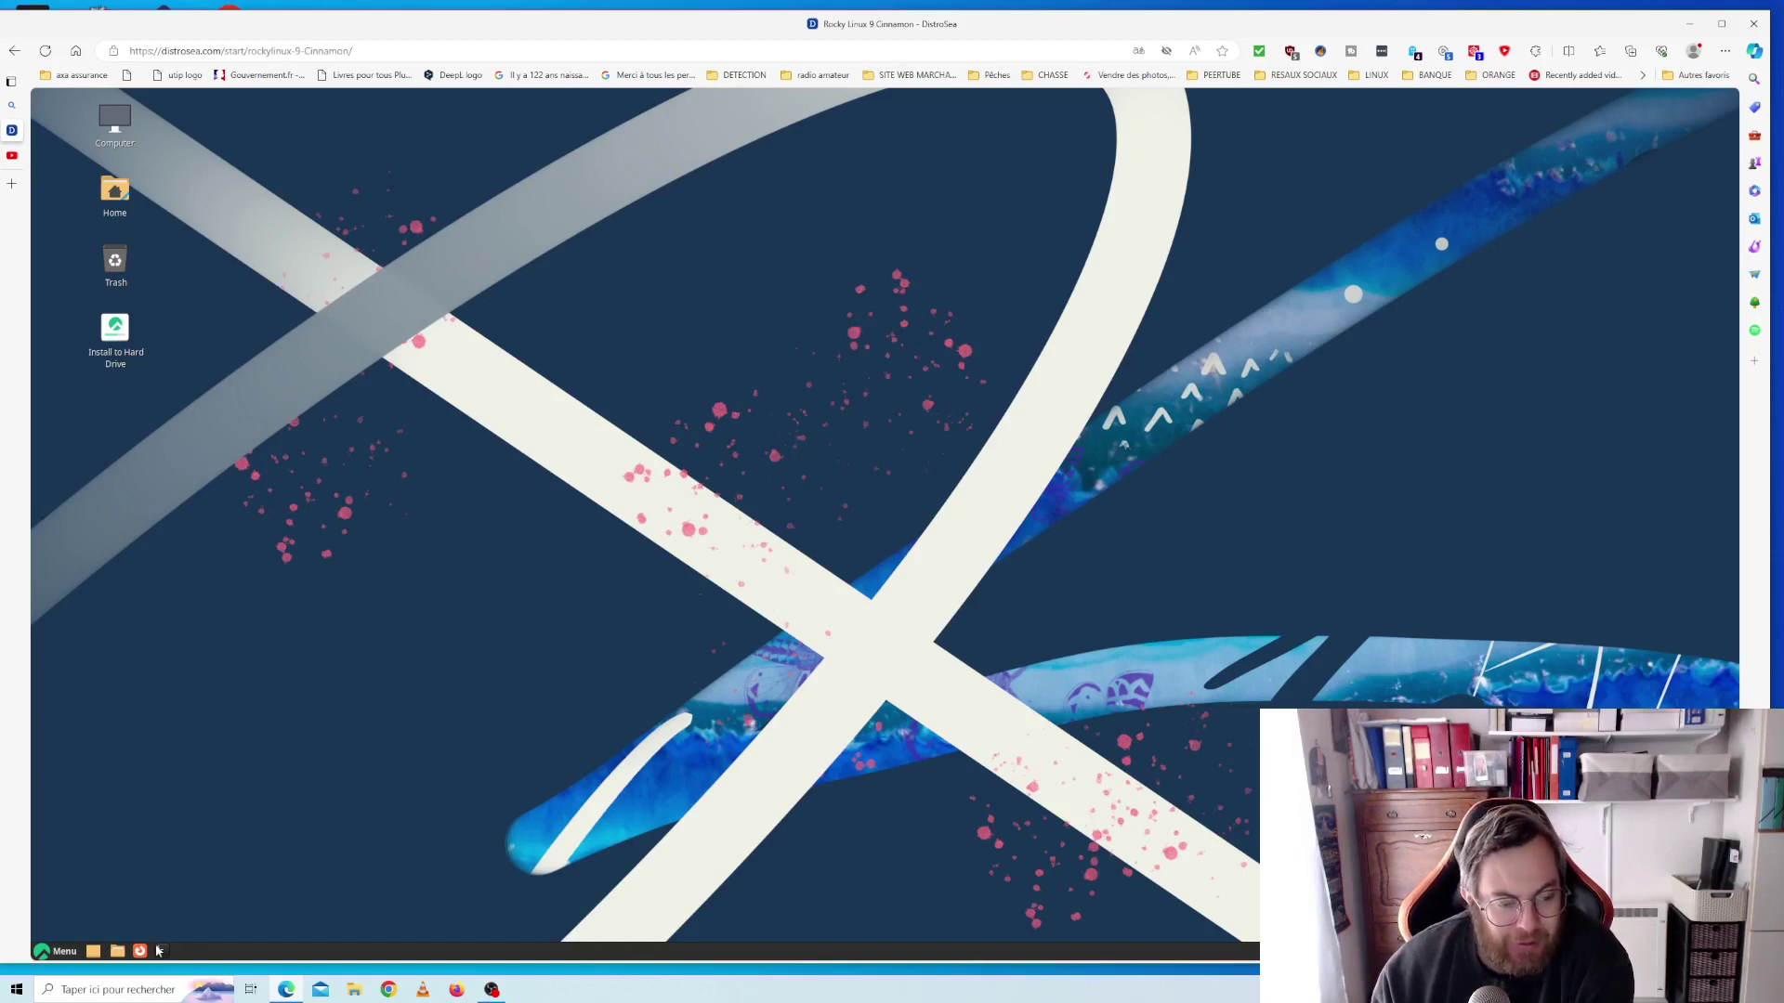
# Open Firefox, view the Server Not Found page beside the Rocky Linux welcome page, and close the extra browser window
pyautogui.click(143, 953)
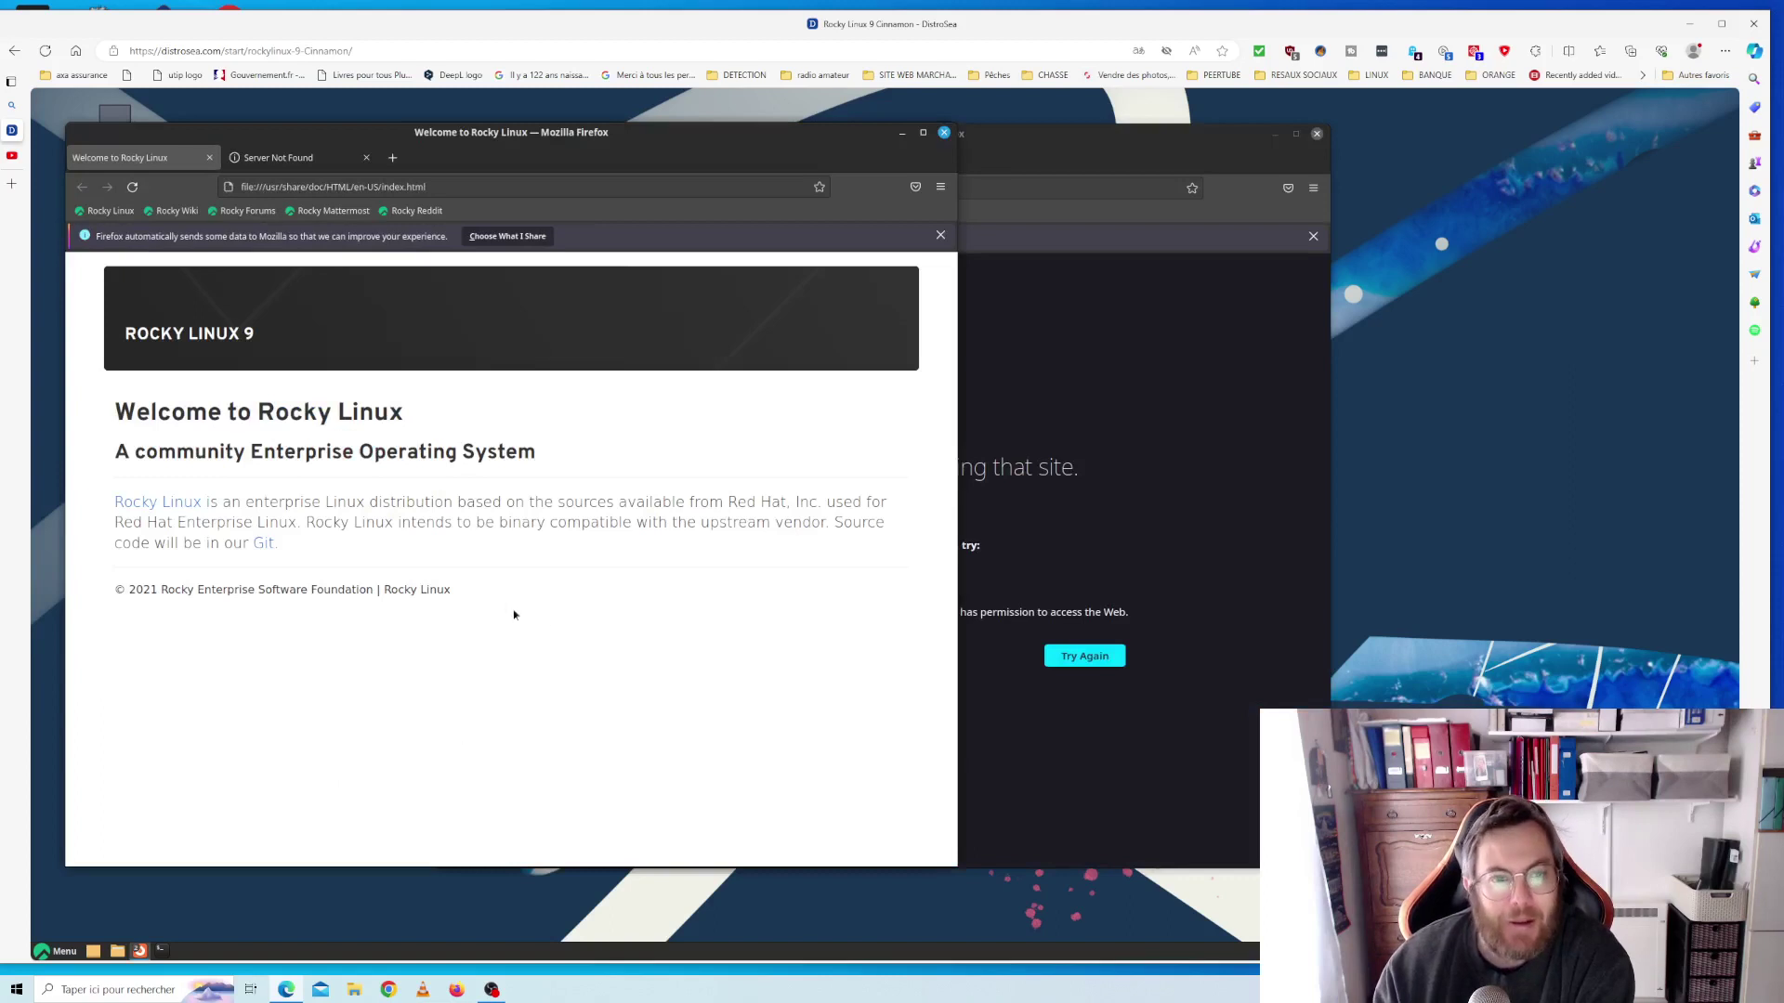
pyautogui.click(312, 156)
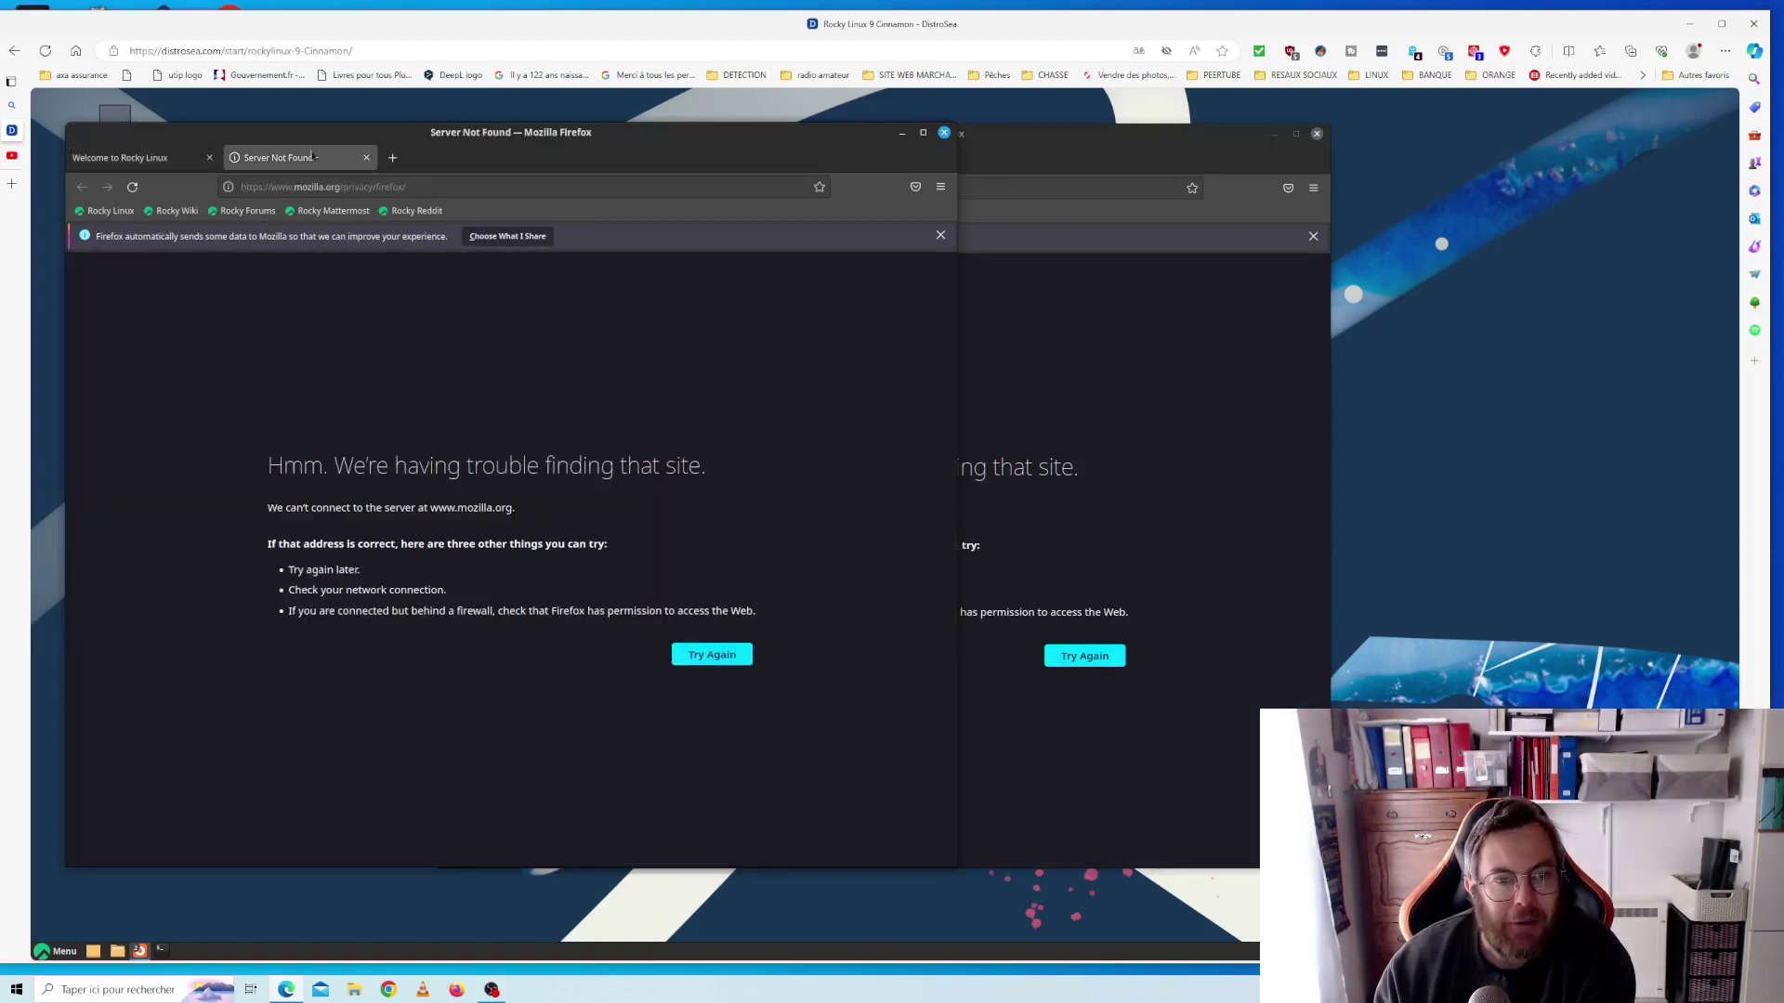
pyautogui.click(1317, 134)
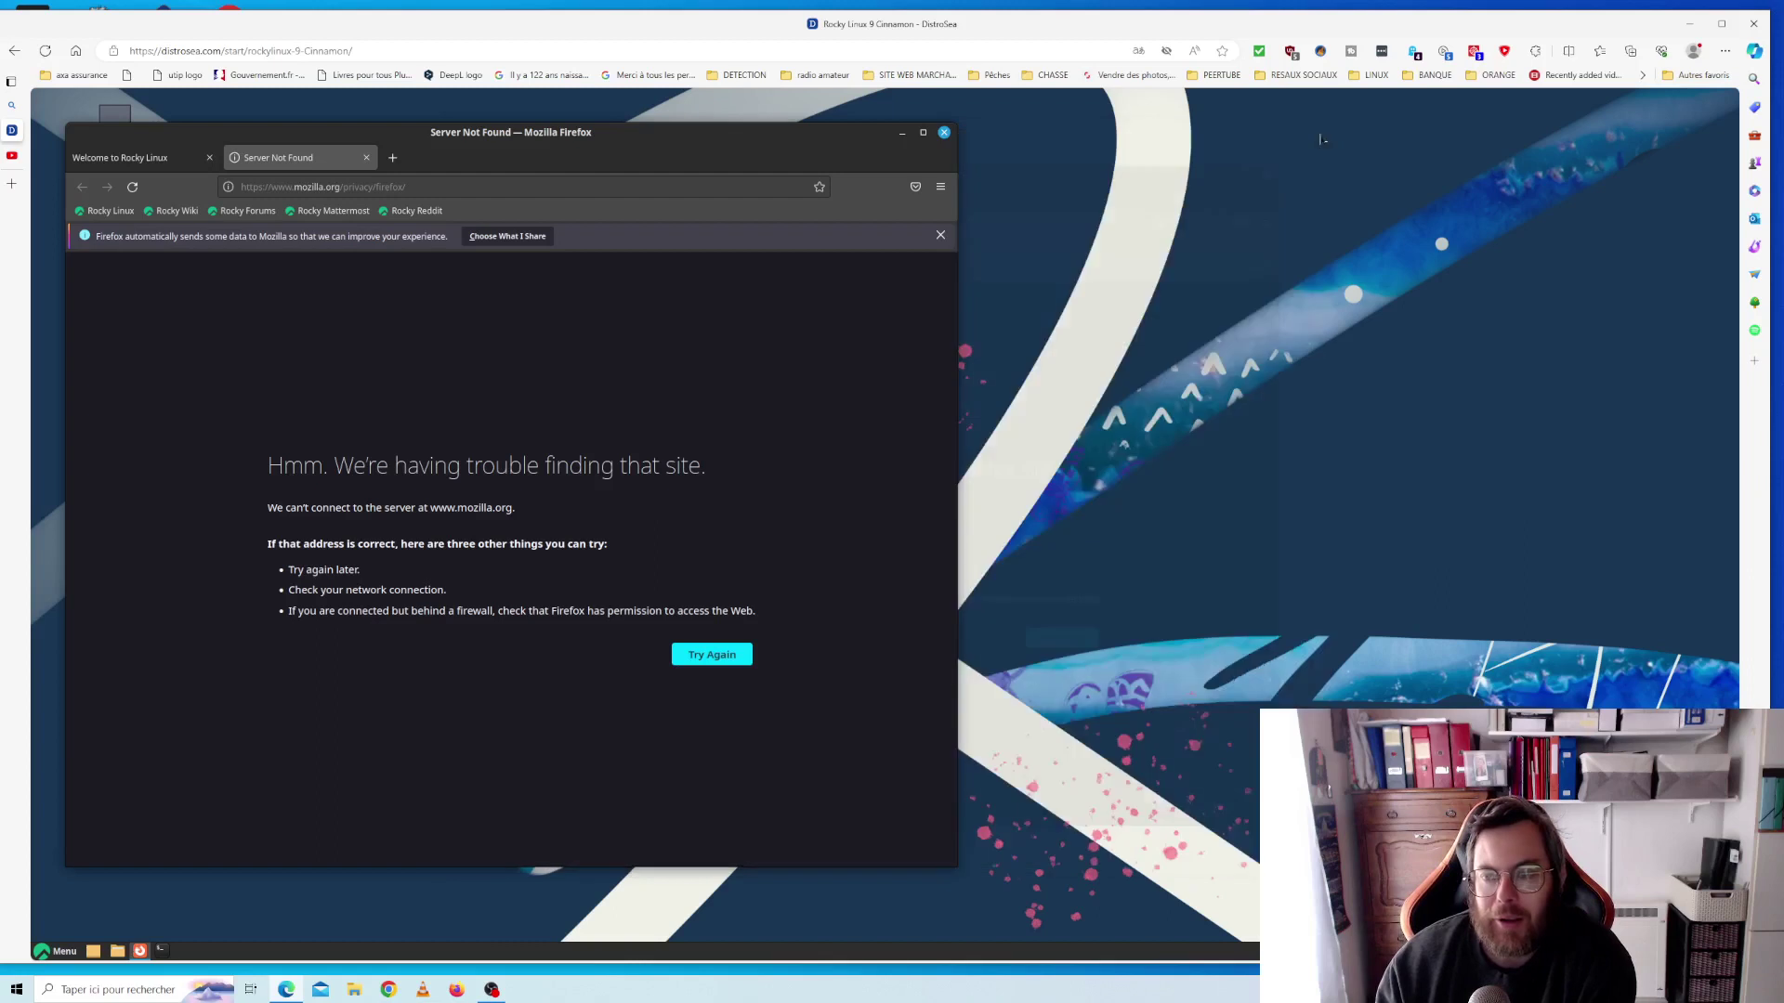
# Check the Firefox version in the About Mozilla Firefox dialog, and close the dialog and the browser
pyautogui.click(941, 186)
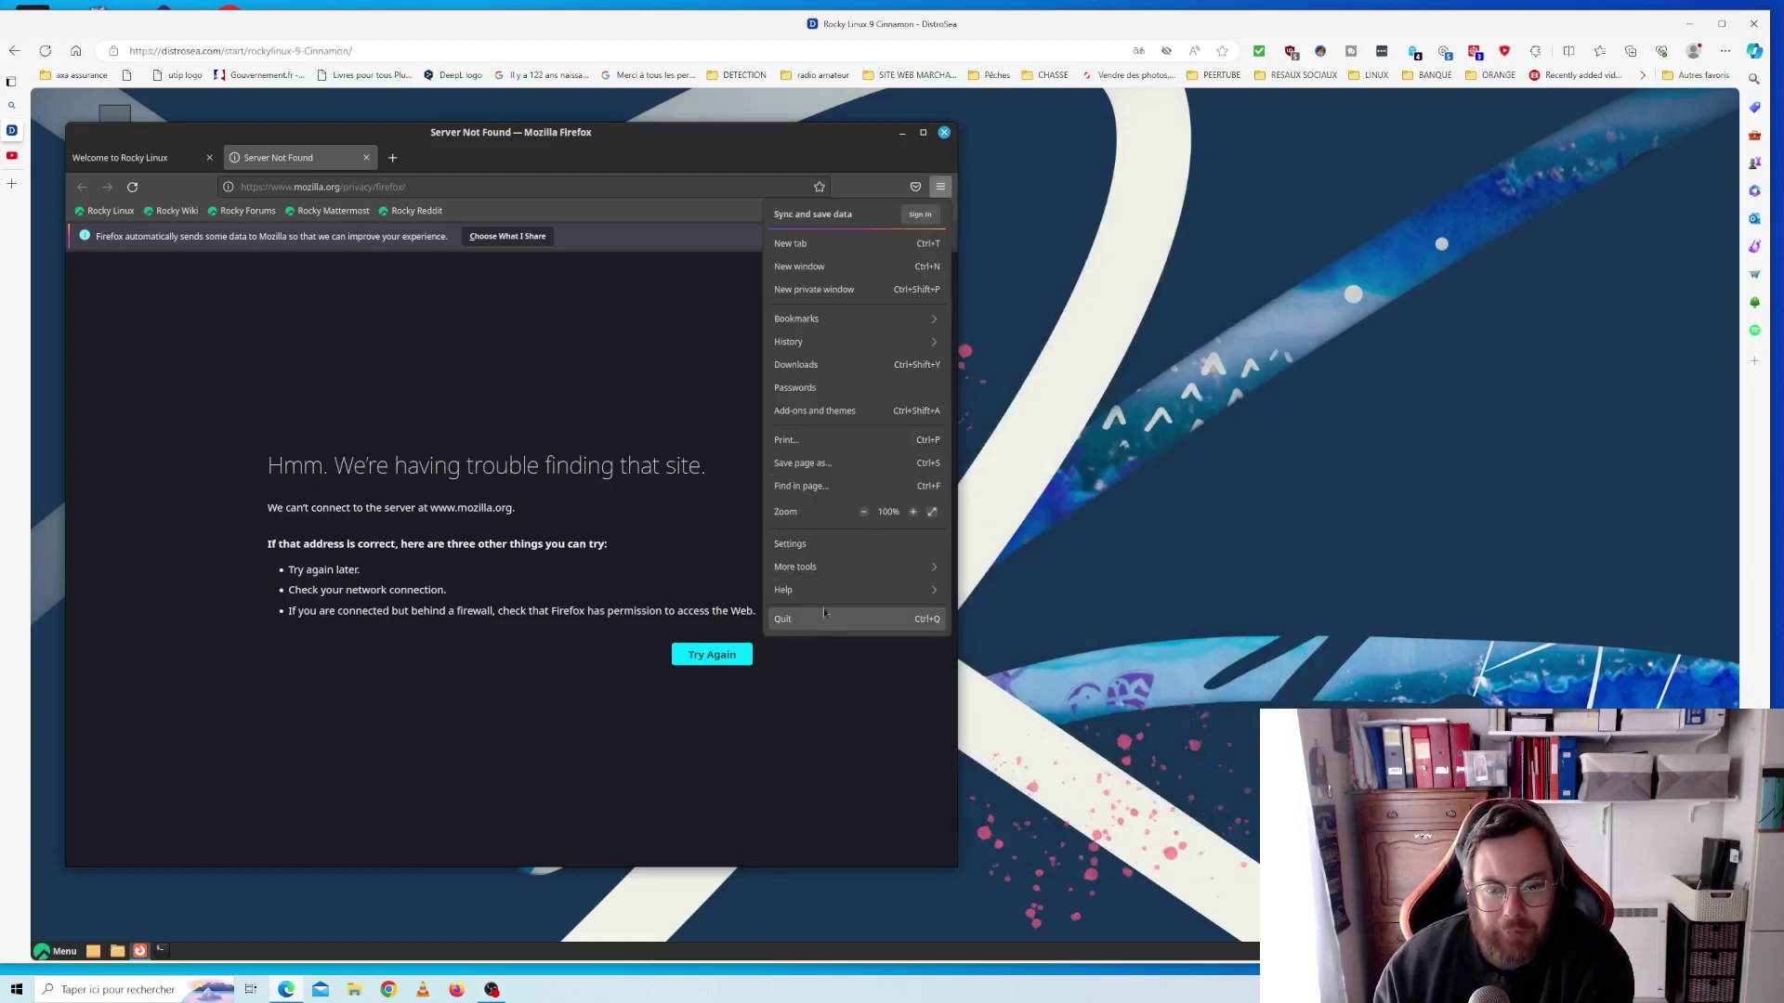
pyautogui.click(802, 595)
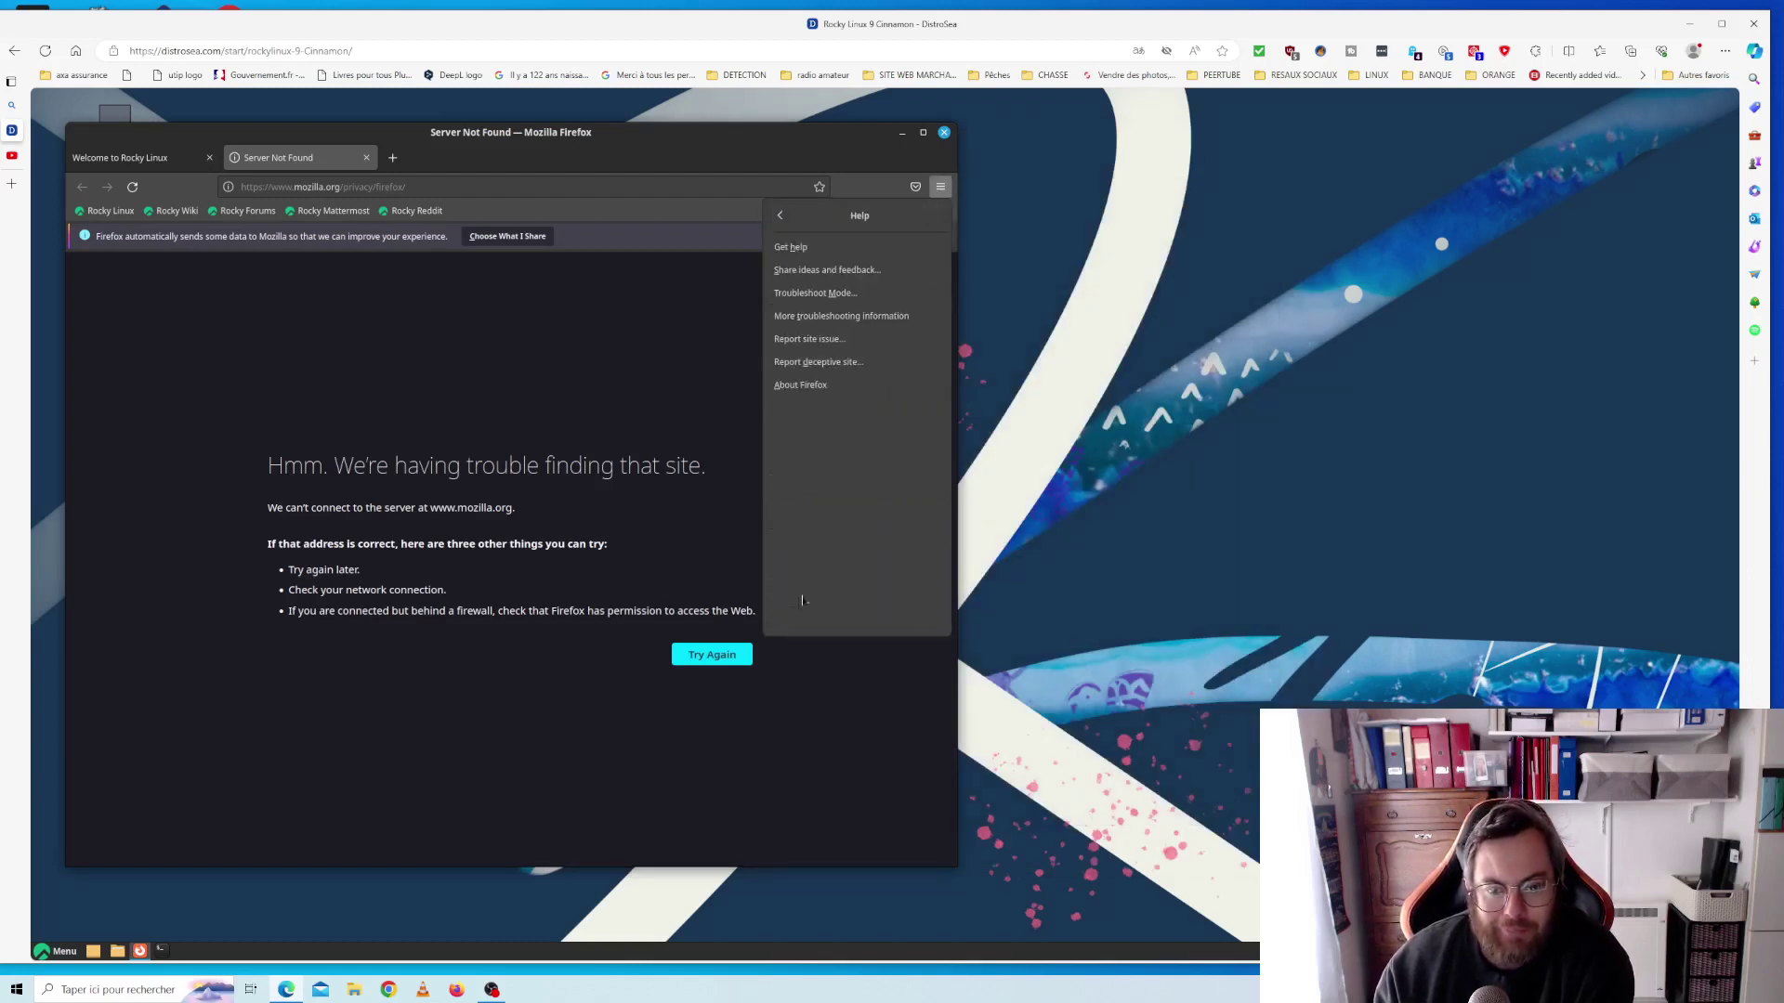
pyautogui.click(819, 386)
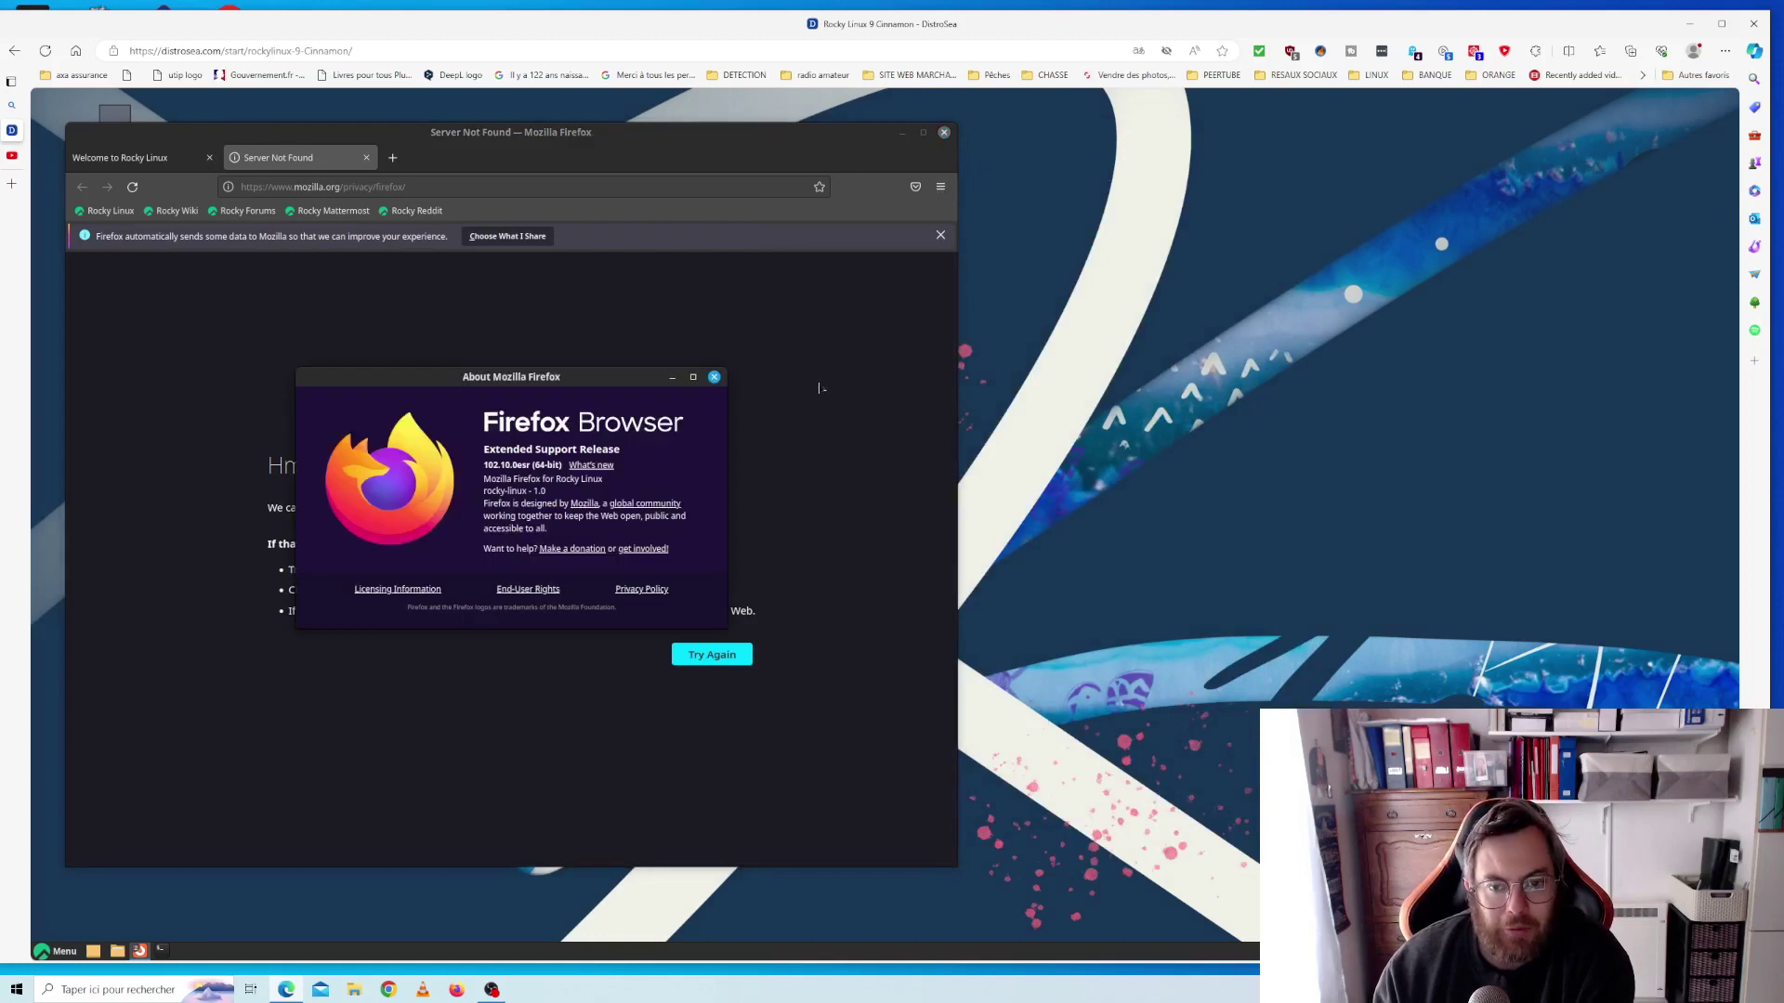
pyautogui.click(714, 377)
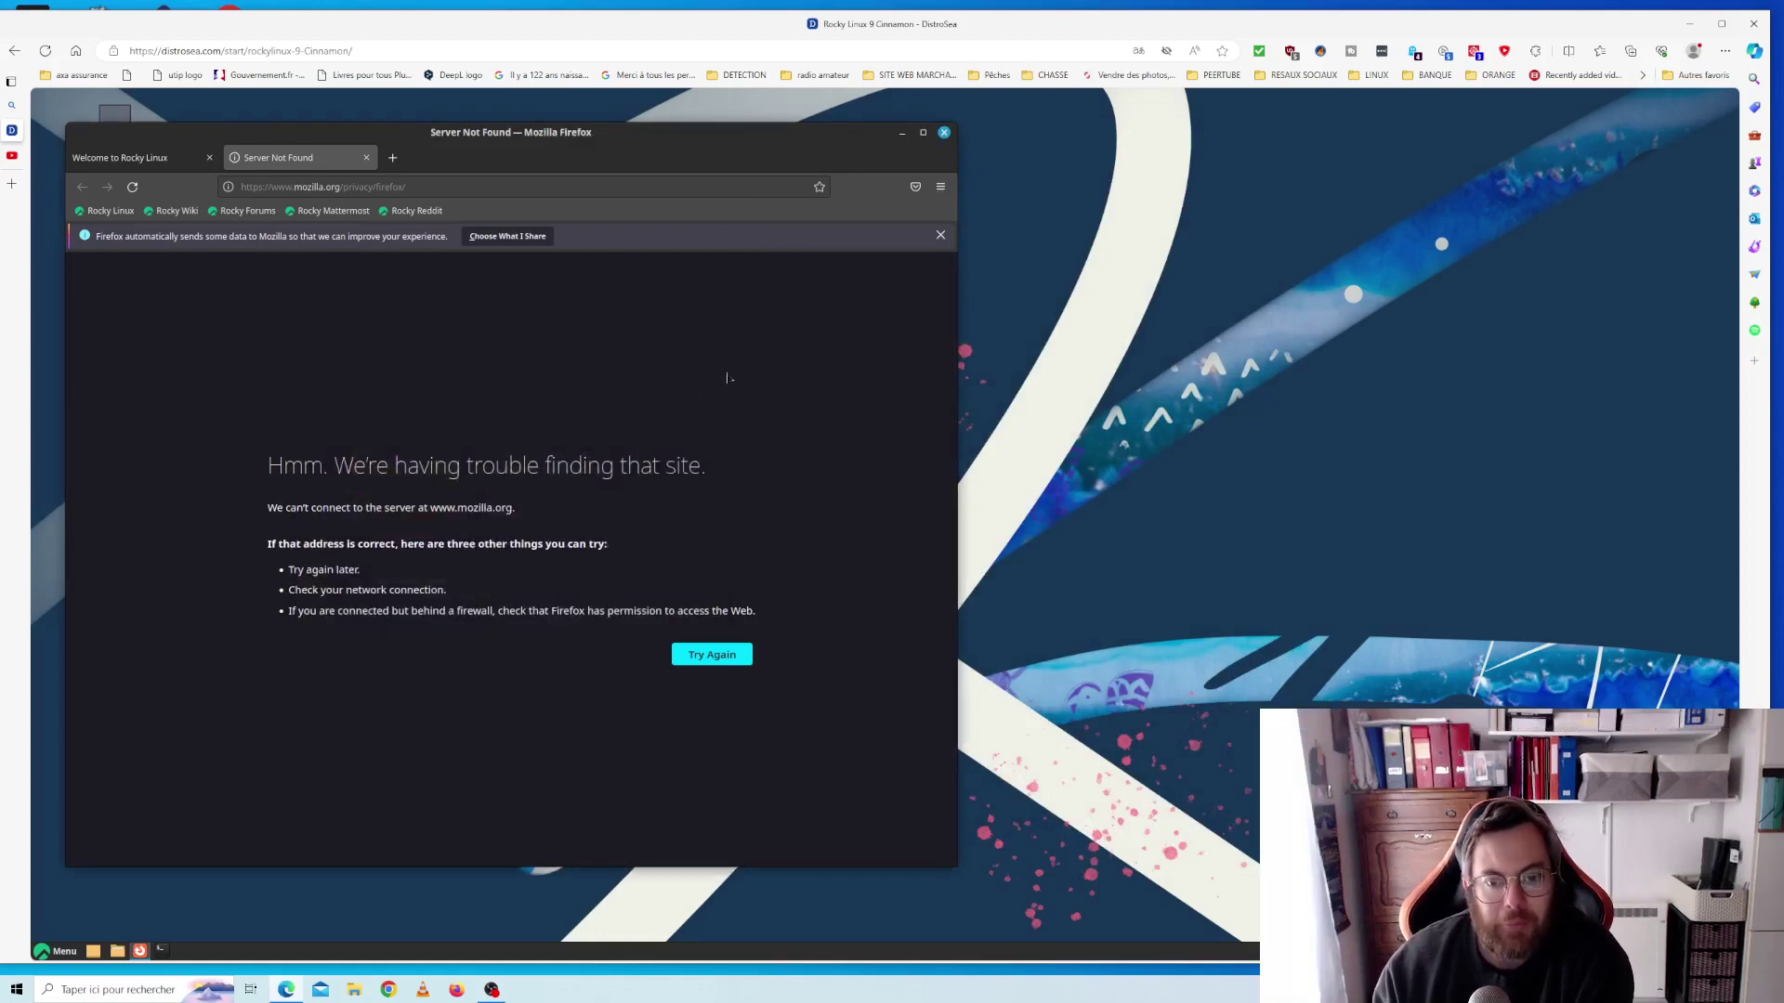
pyautogui.click(944, 134)
# View the Office category of the application menu and dismiss the menu
pyautogui.click(37, 952)
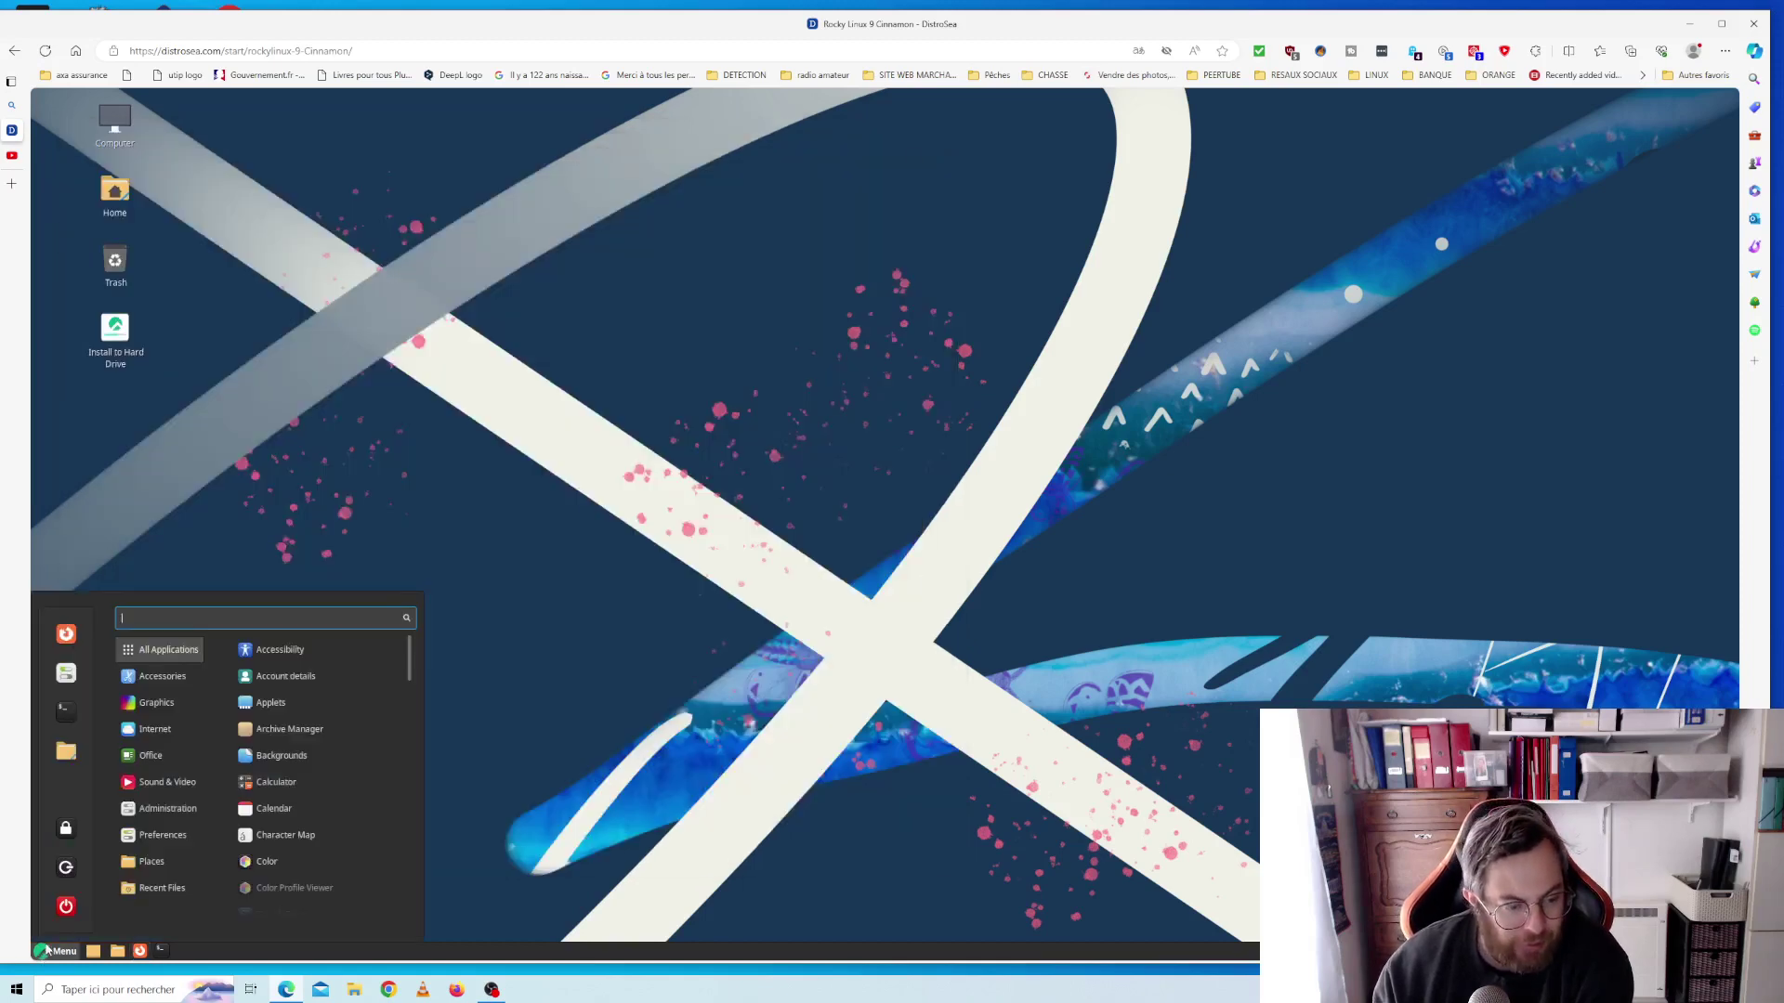
pyautogui.moveTo(147, 757)
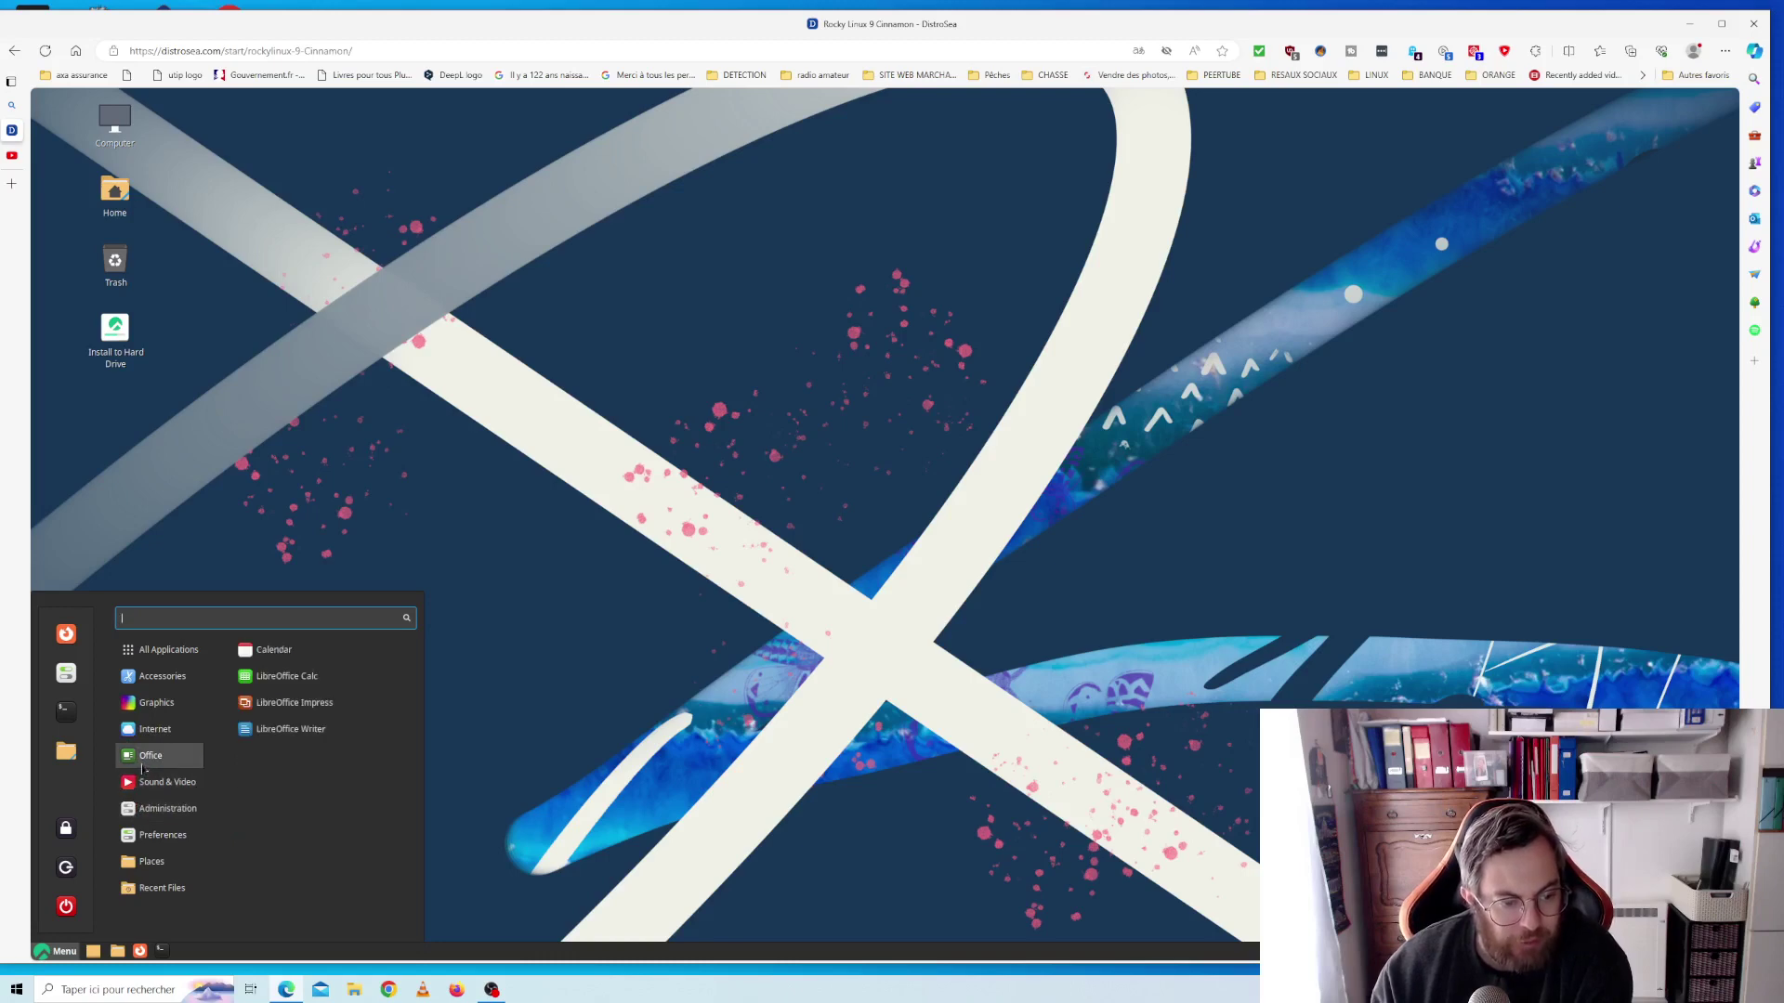
pyautogui.click(218, 959)
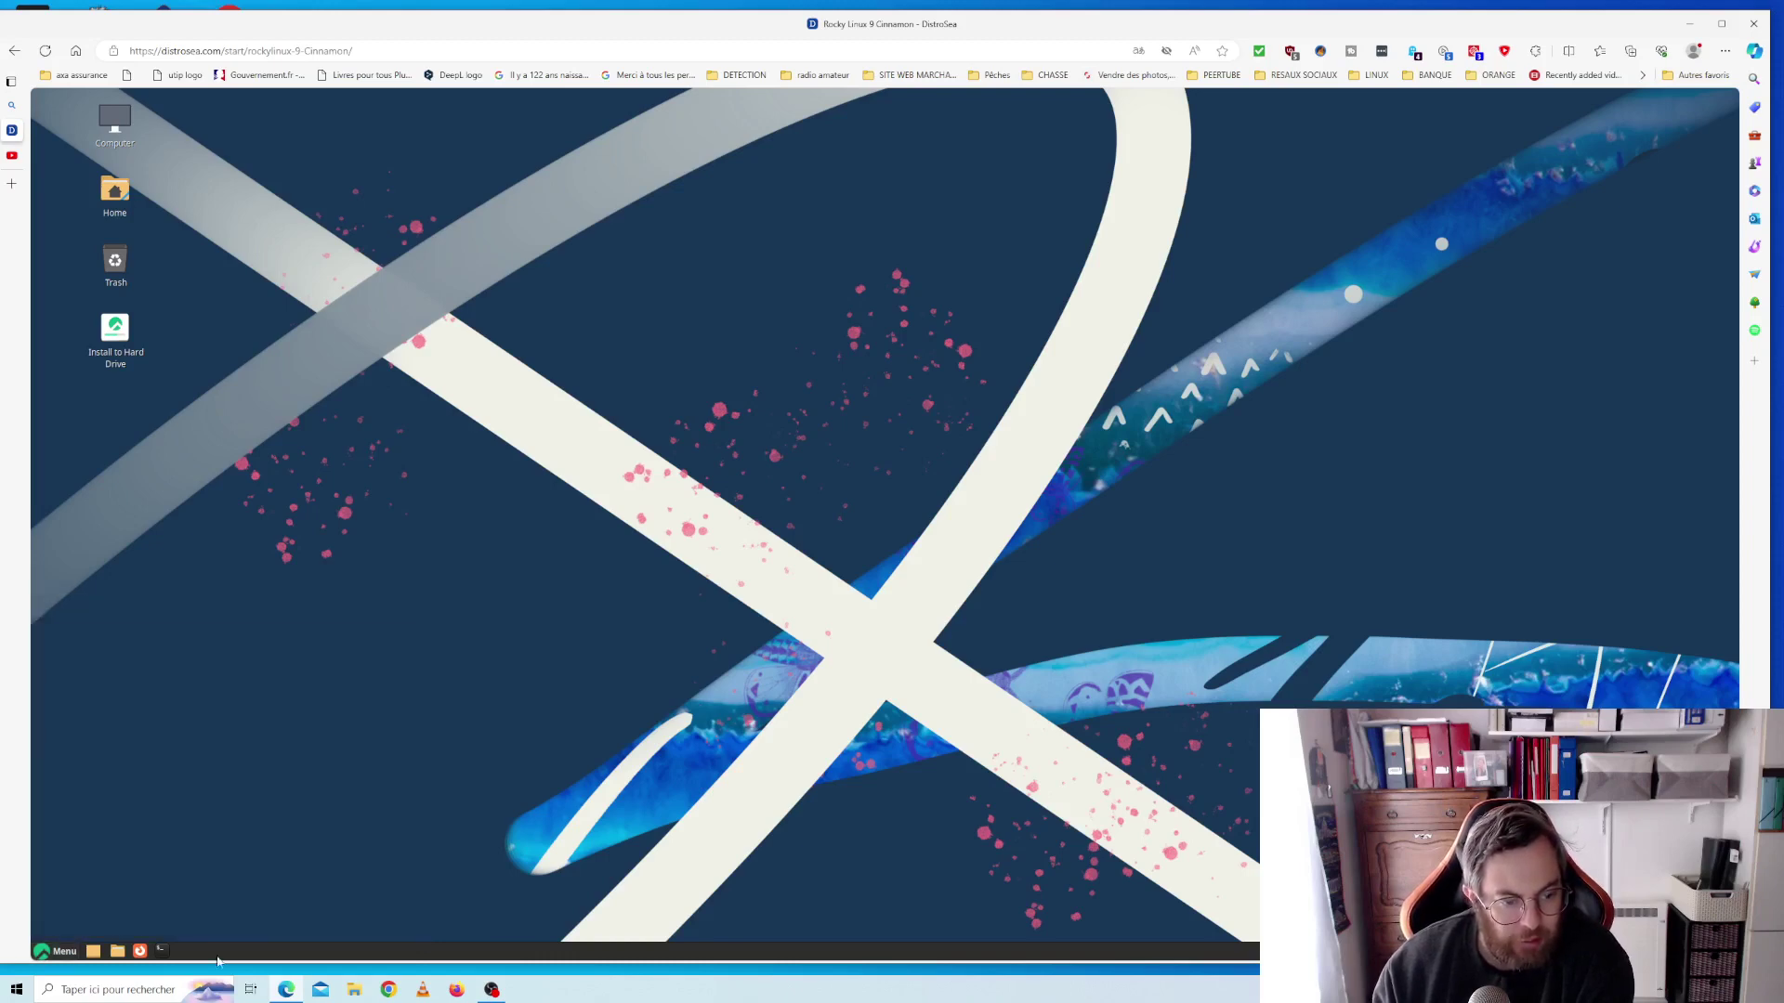
# Open a terminal and display the kernel and system information with uname -a
pyautogui.click(162, 951)
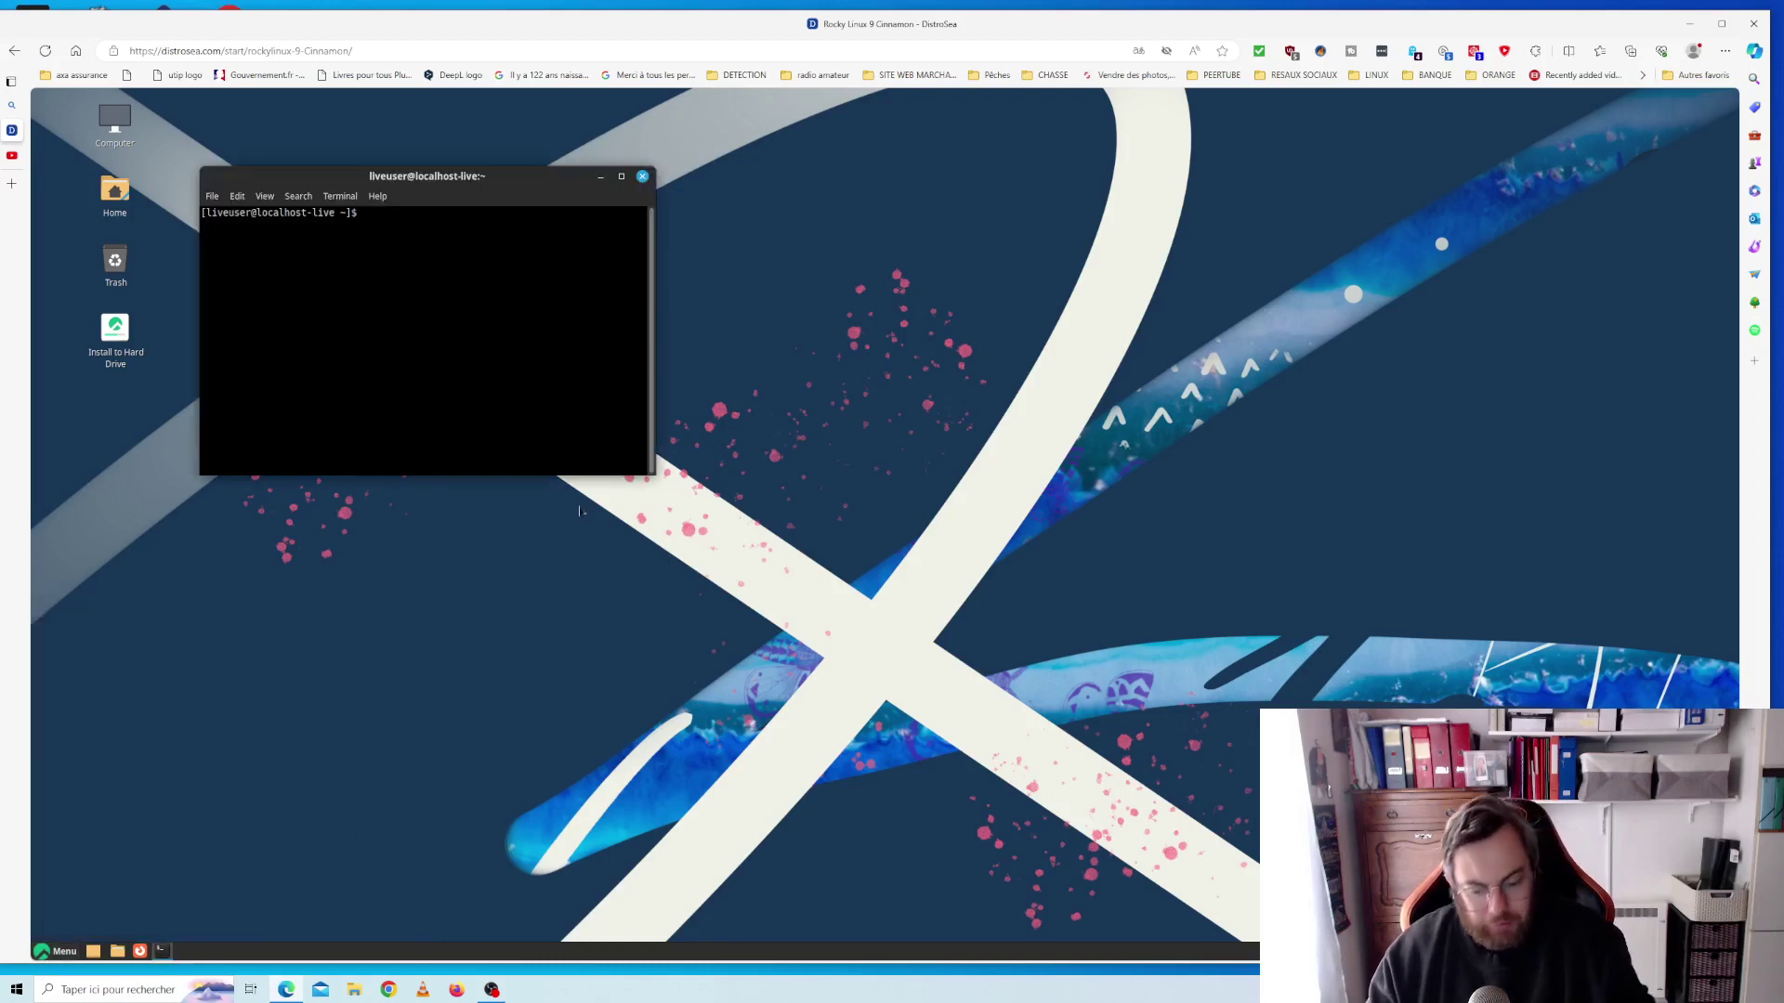
pyautogui.write('u')
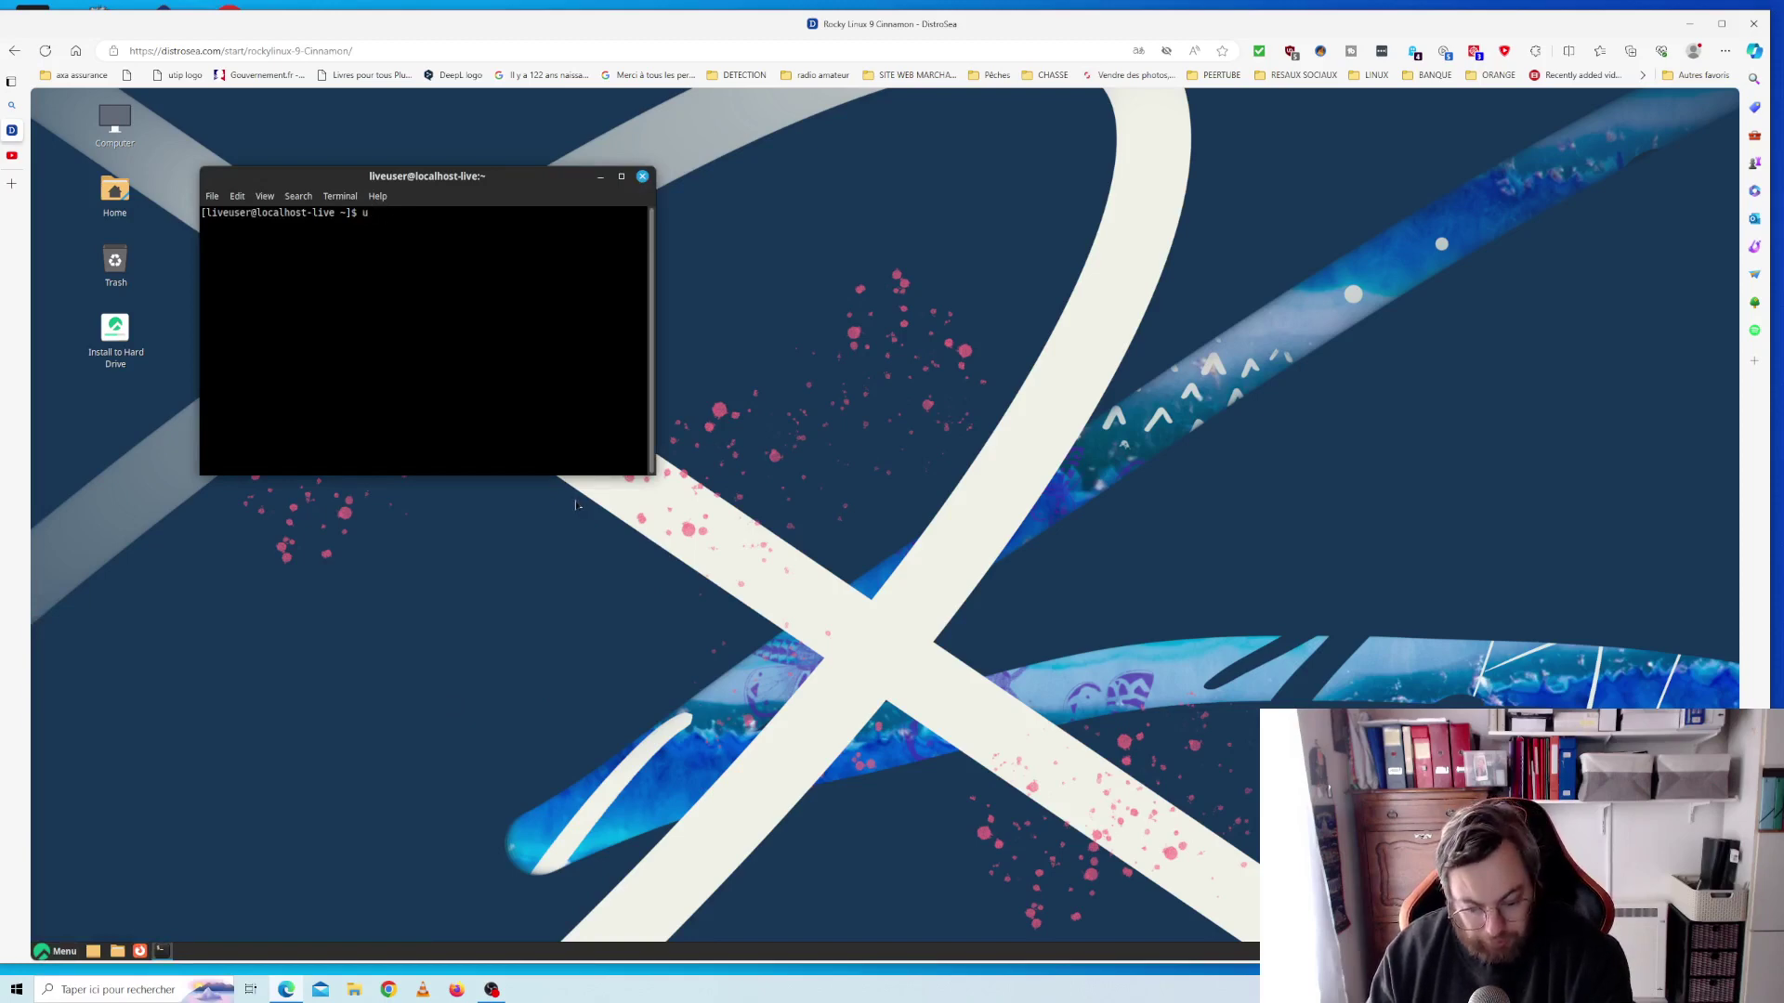
pyautogui.write('na')
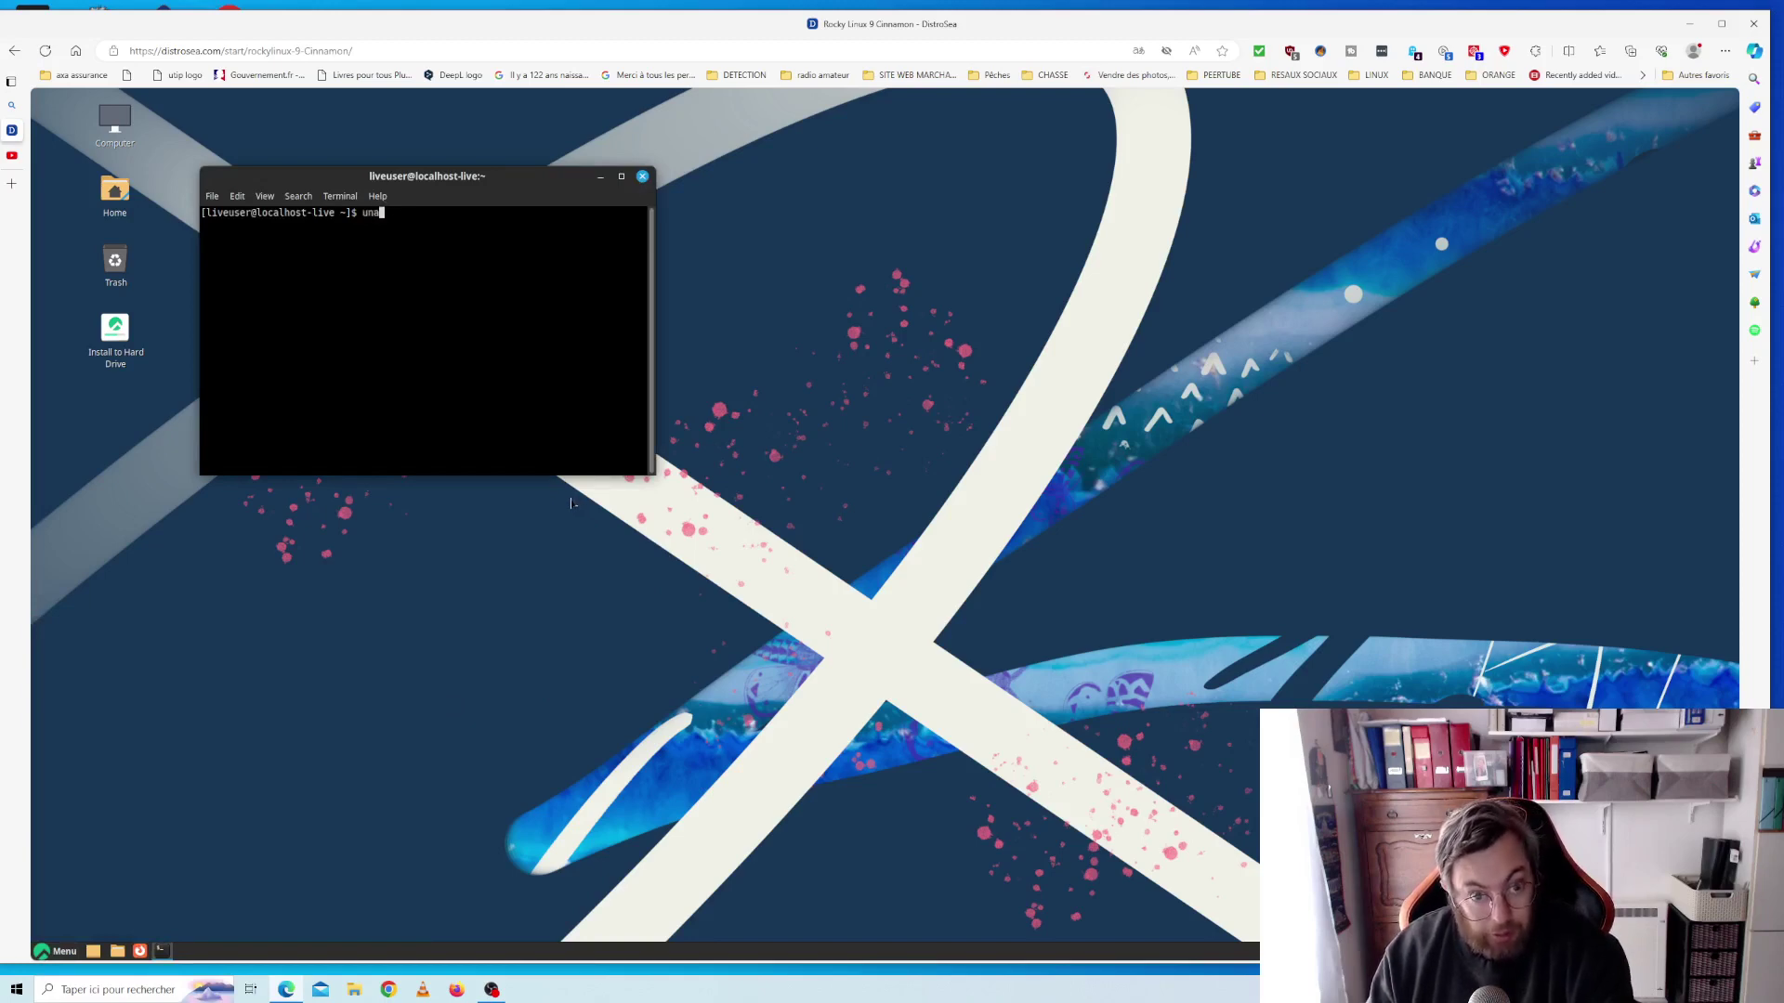
pyautogui.write('me')
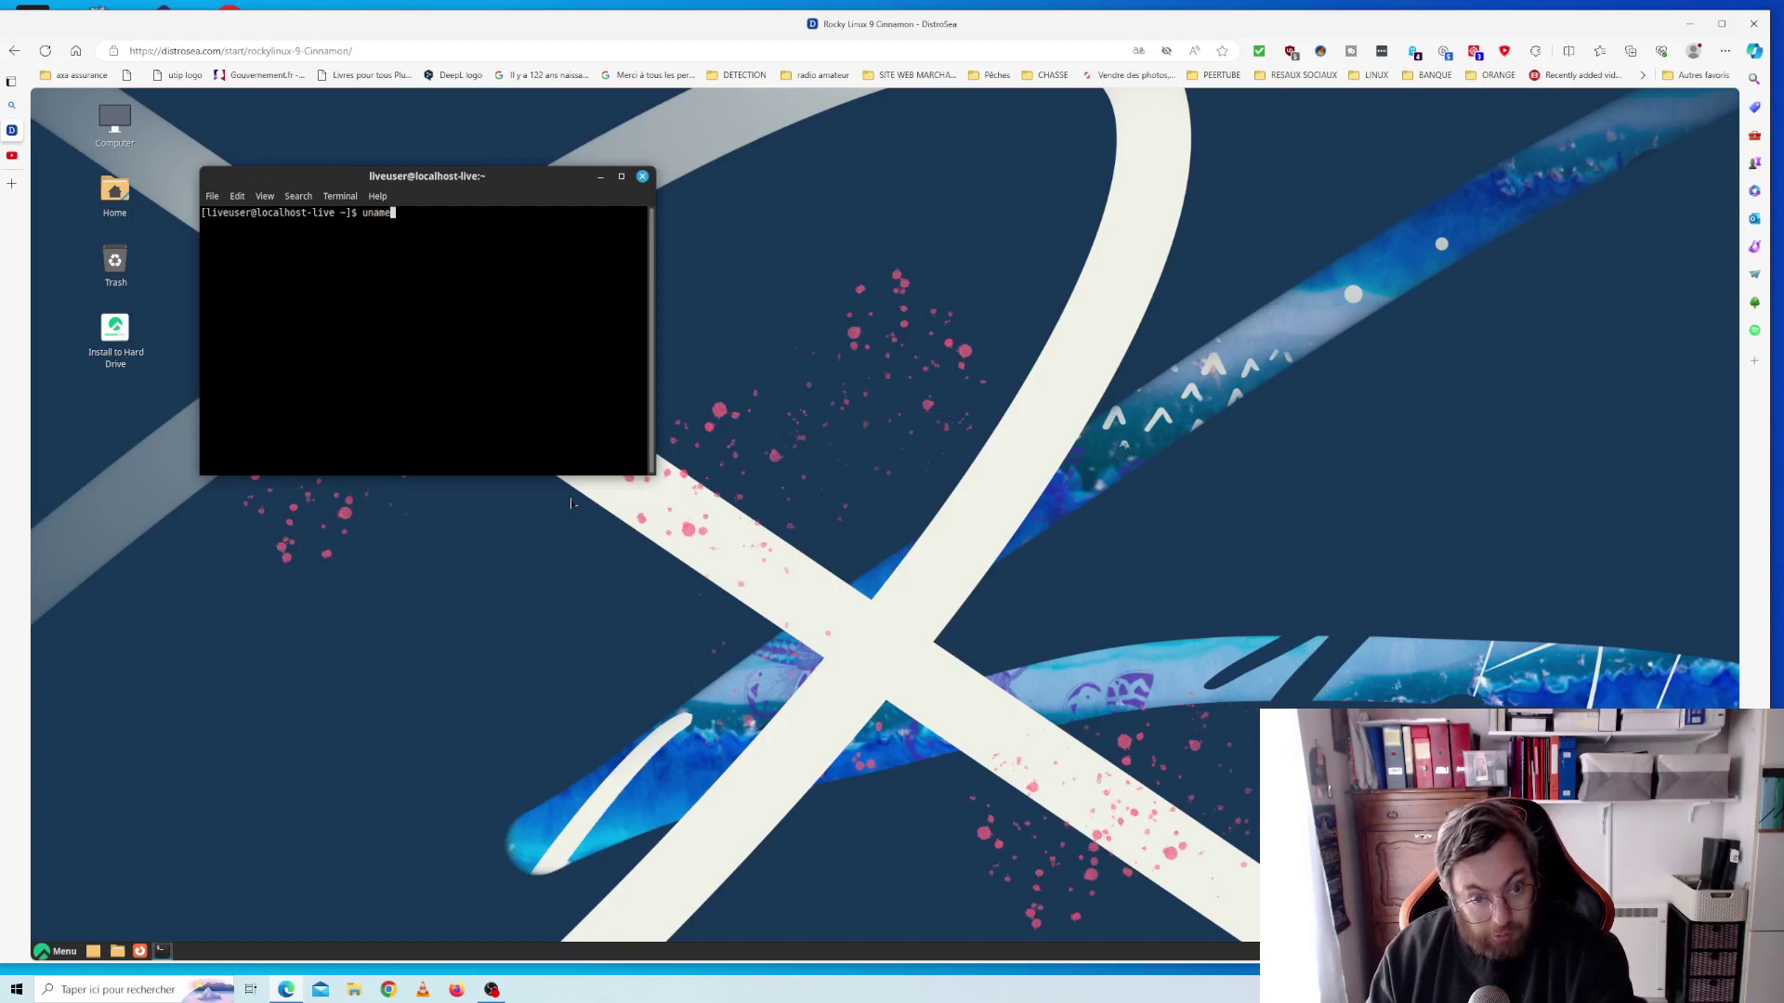
pyautogui.write(' -')
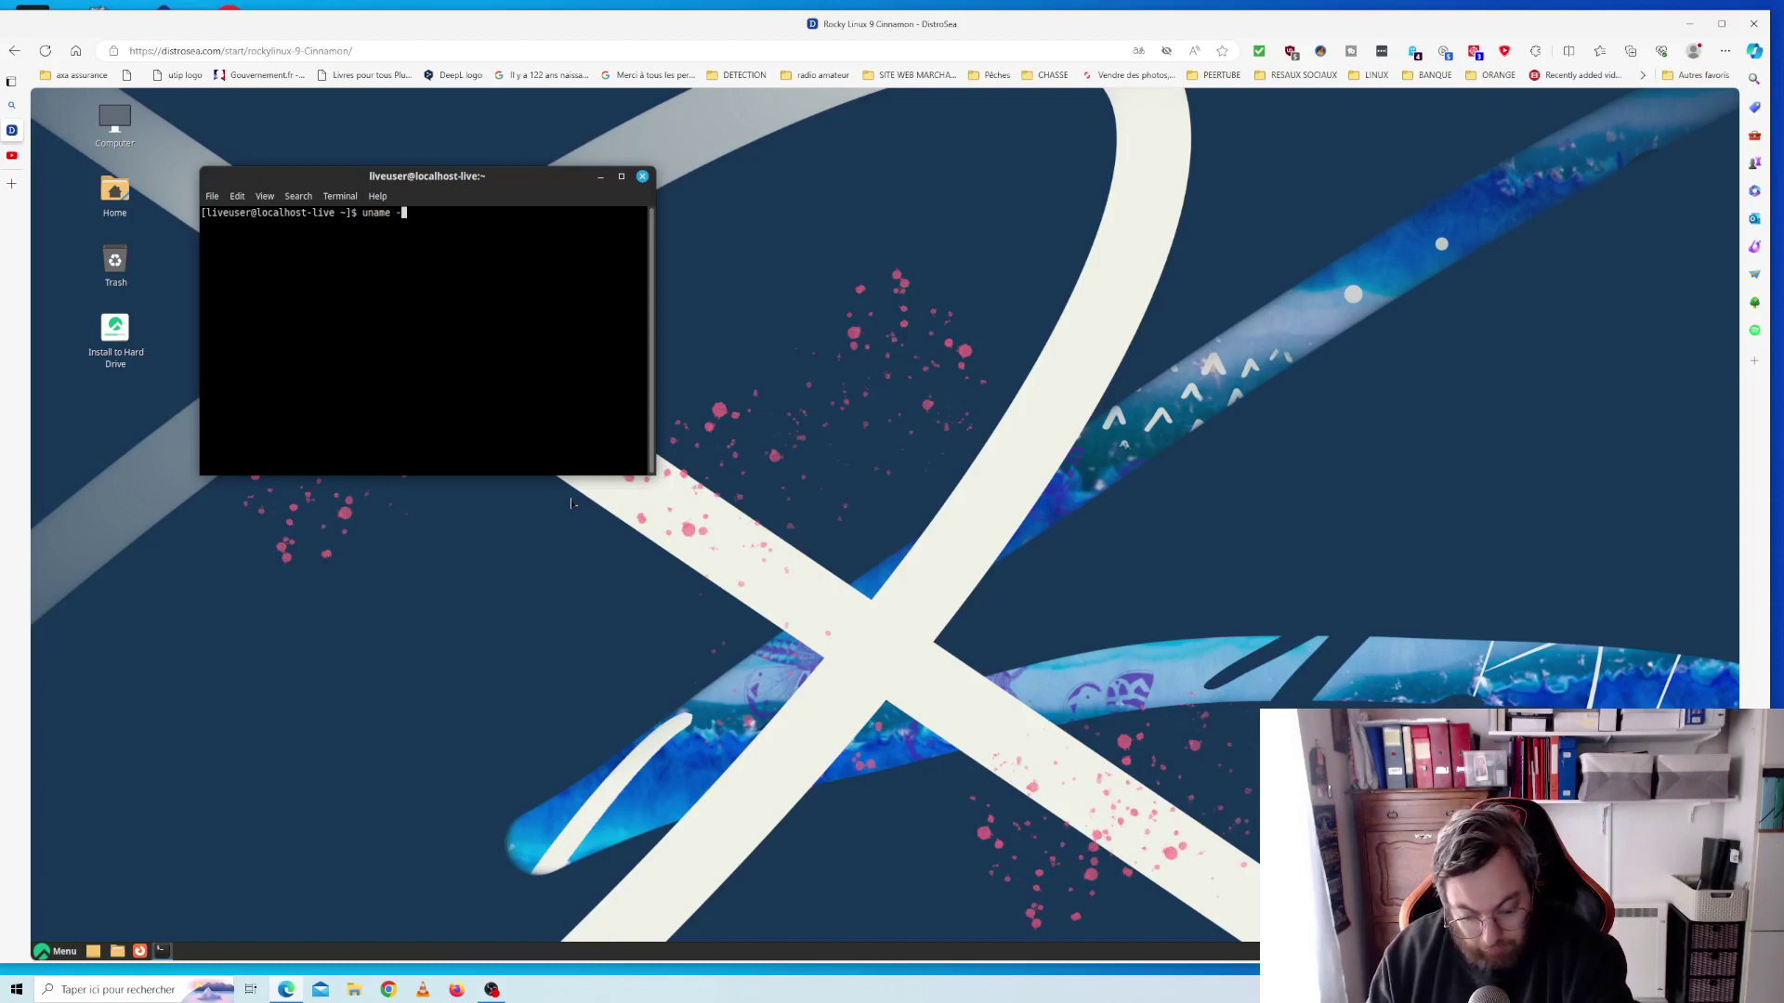
pyautogui.write('a')
pyautogui.press('Return')
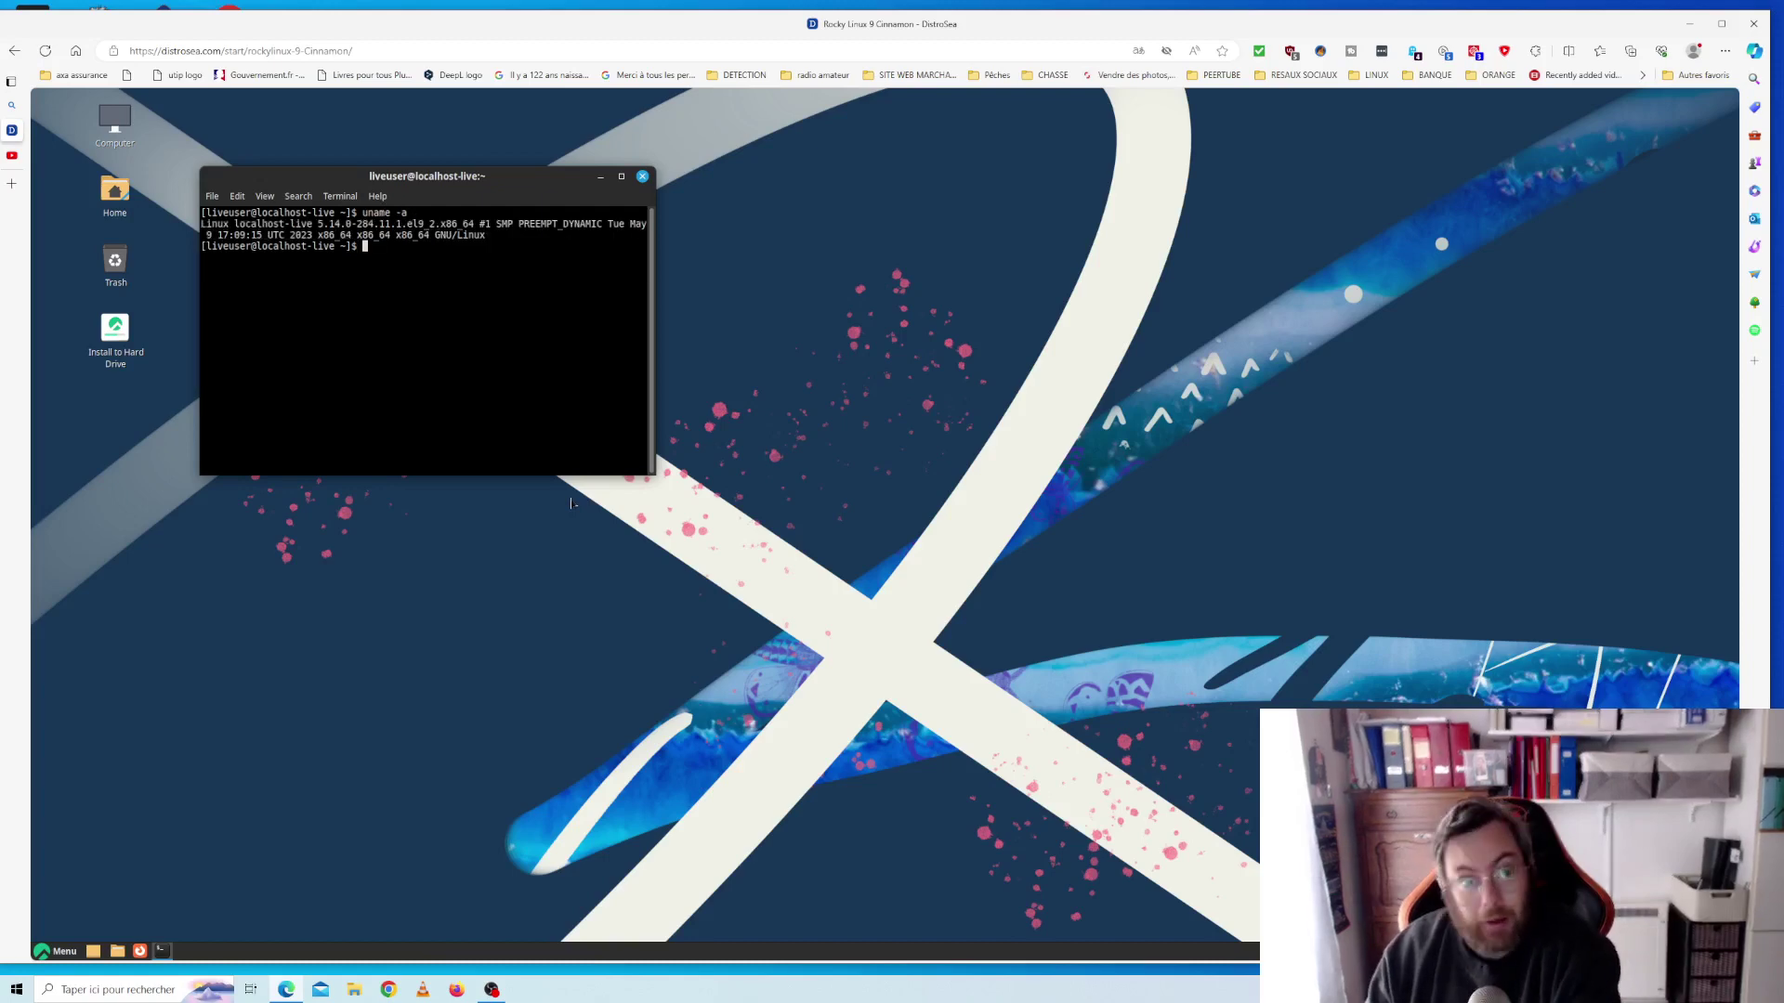